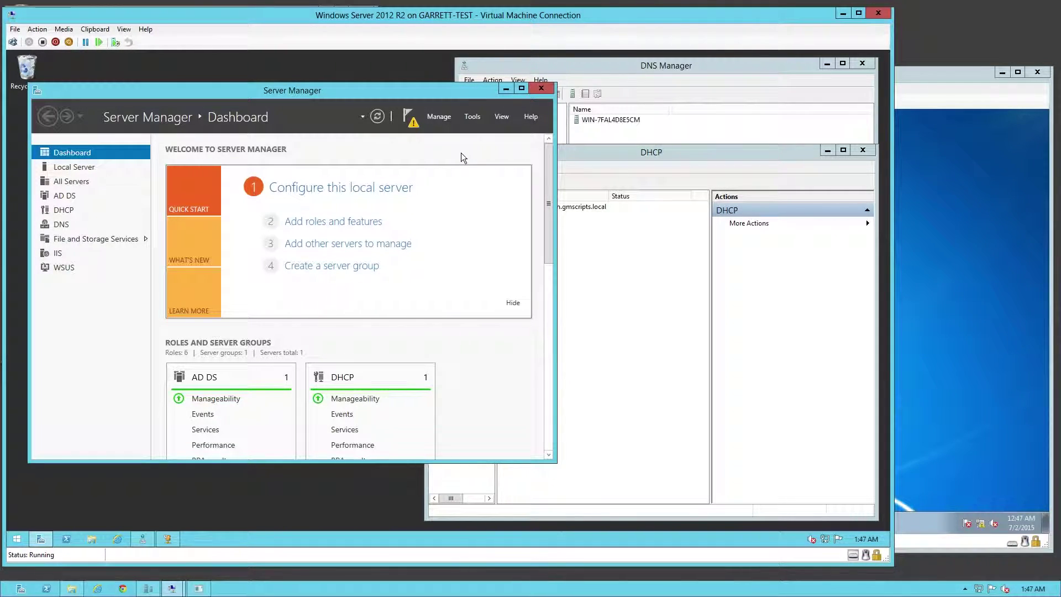
# Launch Active Directory Users and Computers from the Server Manager Tools menu.
pyautogui.click(474, 118)
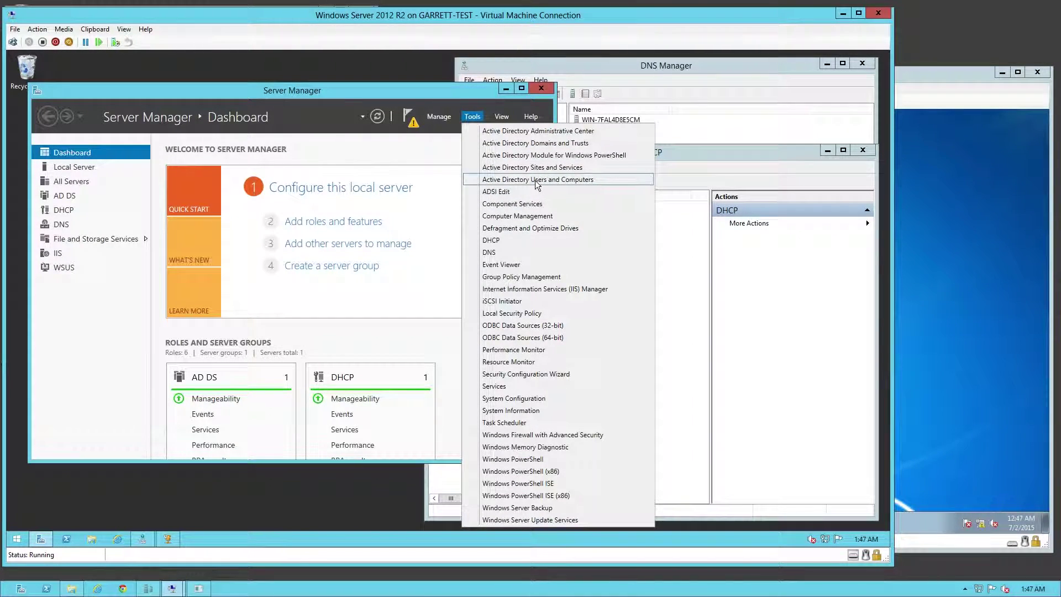
pyautogui.click(566, 180)
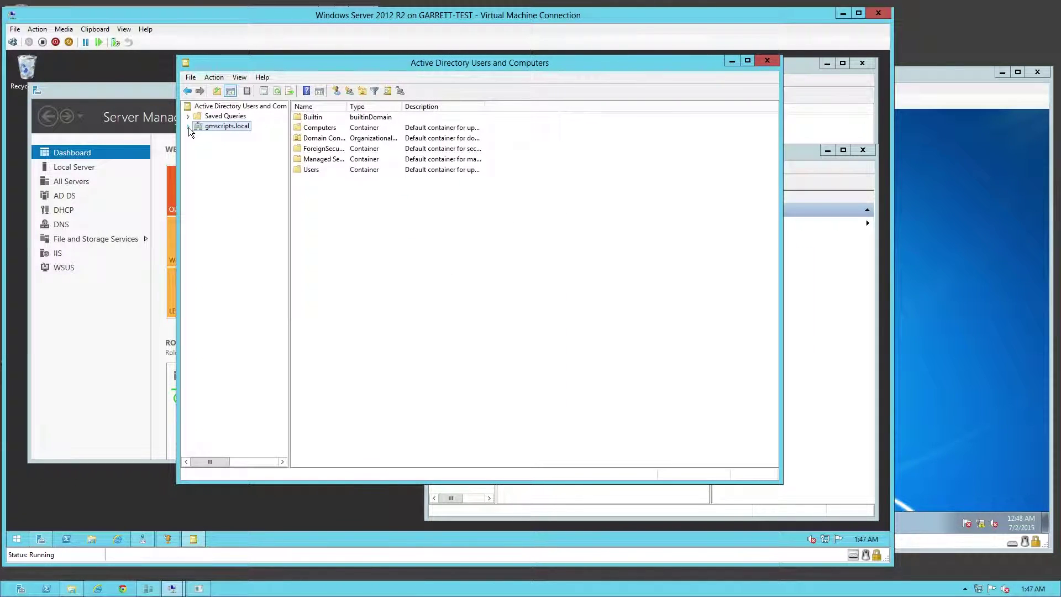
# Expand gmscripts.local and bring up the Users container's context menu.
pyautogui.click(187, 127)
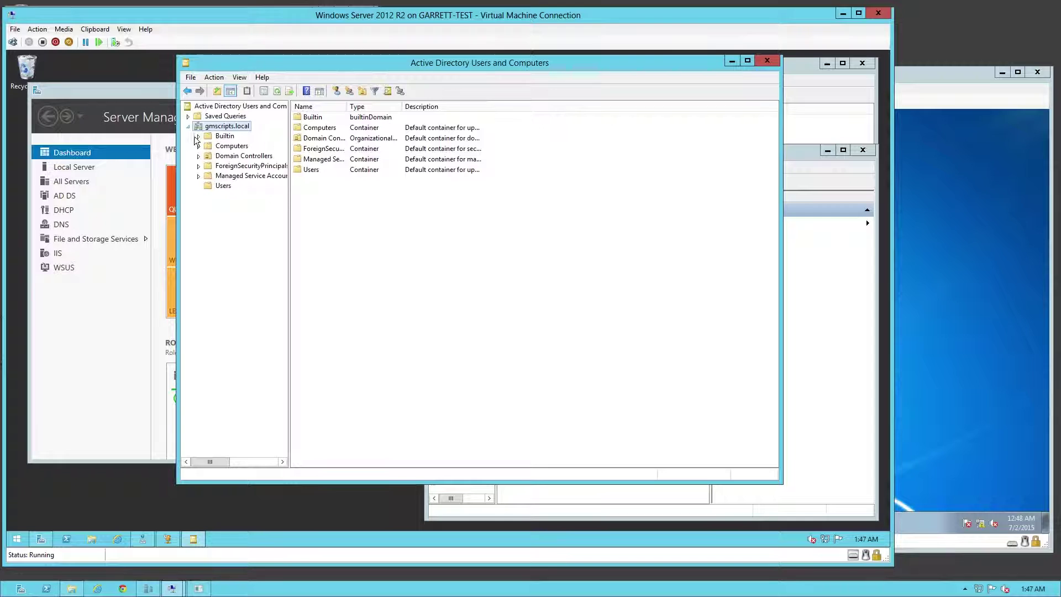
pyautogui.rightClick(218, 185)
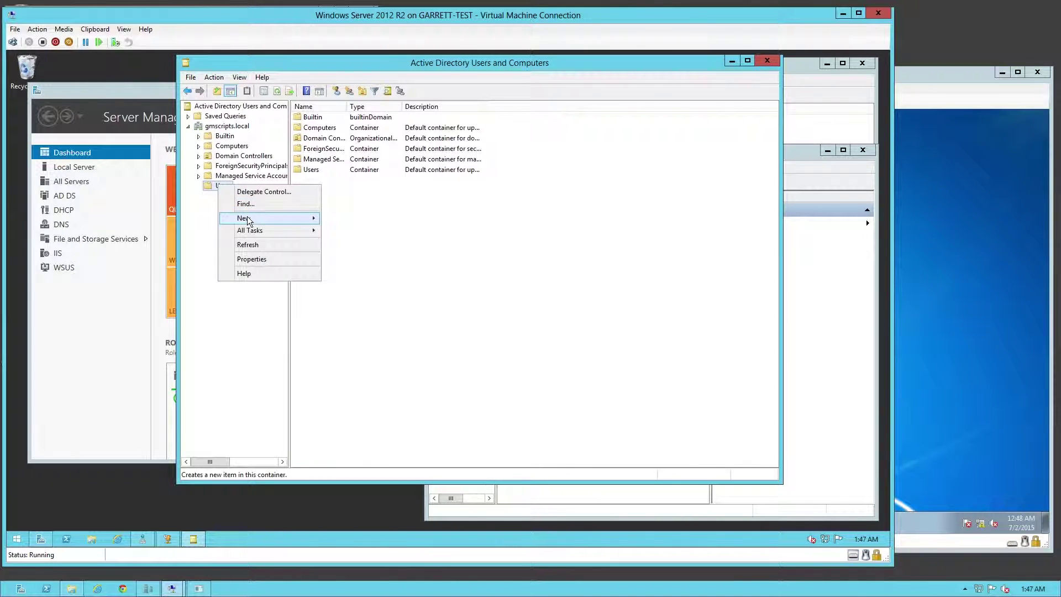
# Create the Global Security group 'Test - Trial' in Users and reselect the Users container.
pyautogui.moveTo(247, 218)
pyautogui.click(360, 244)
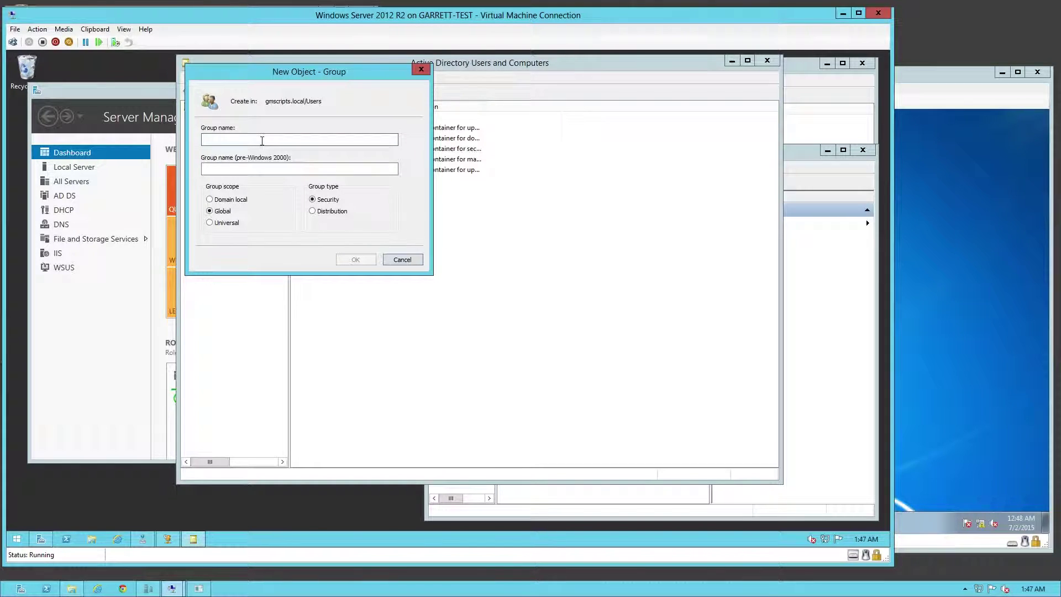
pyautogui.write('Test U')
pyautogui.press('BackSpace')
pyautogui.write('- Trial')
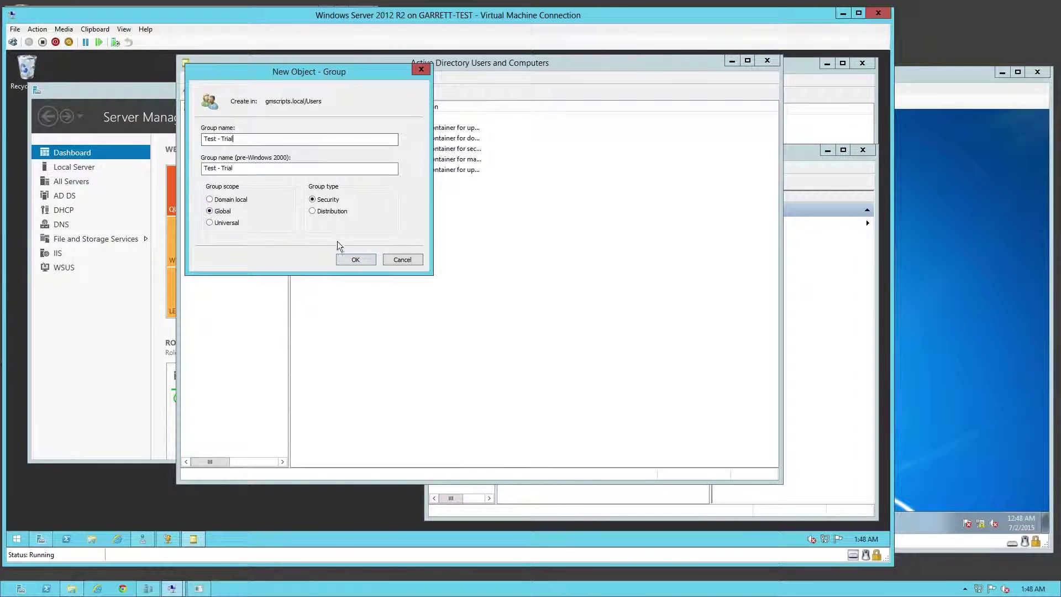
pyautogui.click(360, 259)
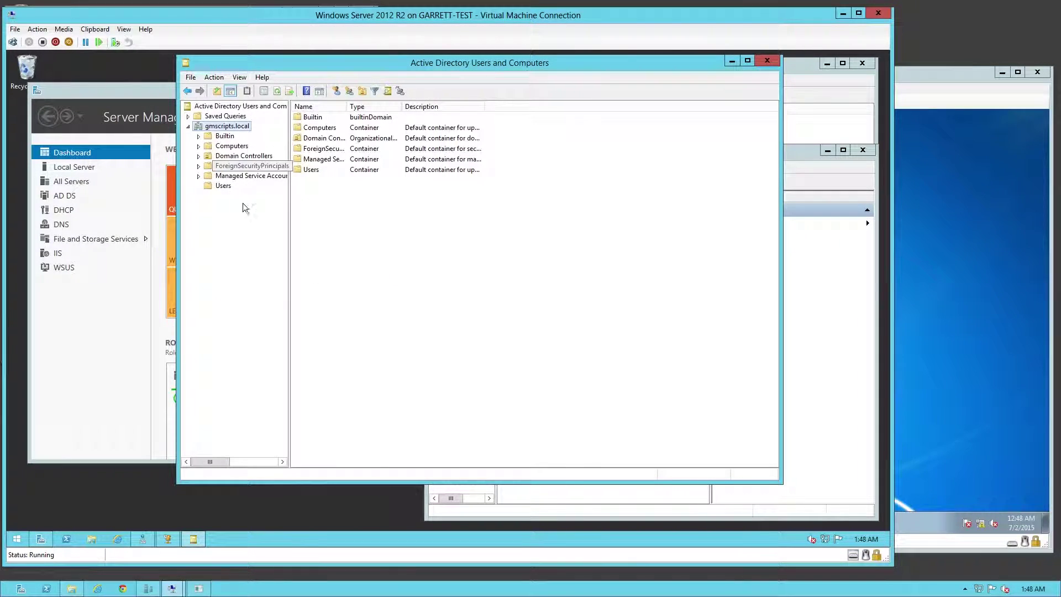
pyautogui.click(216, 186)
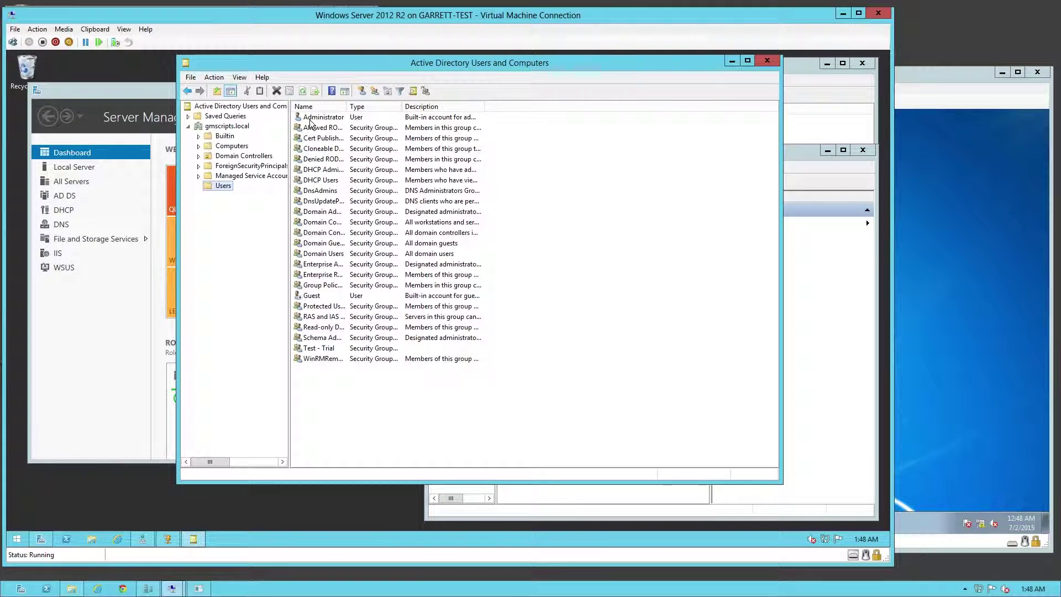
# Find Test - Trial in the Users list, then start a new user there.
pyautogui.click(320, 257)
pyautogui.press('t')
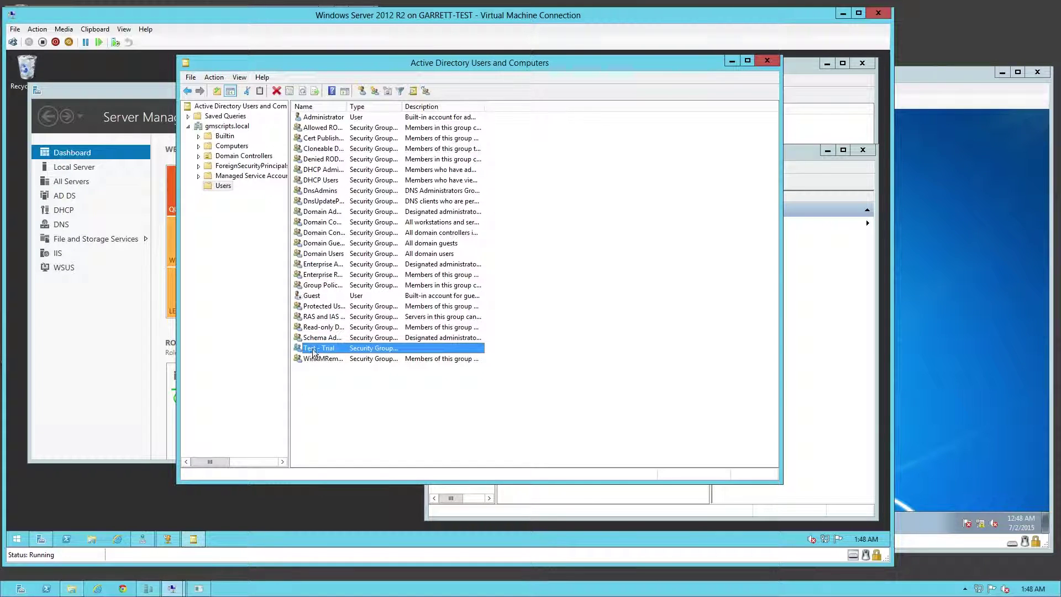
pyautogui.rightClick(315, 371)
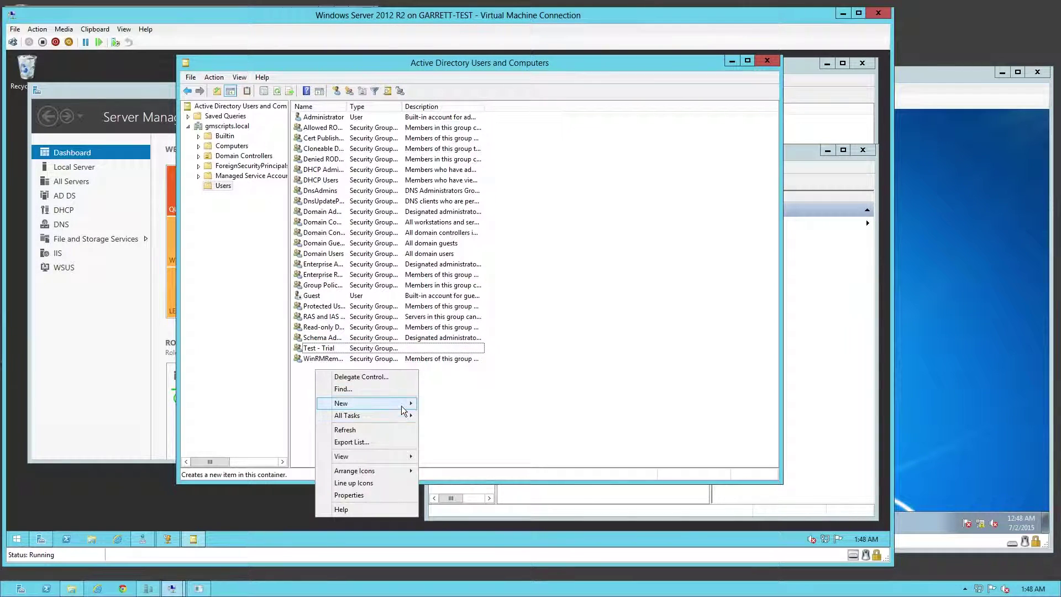
pyautogui.moveTo(401, 410)
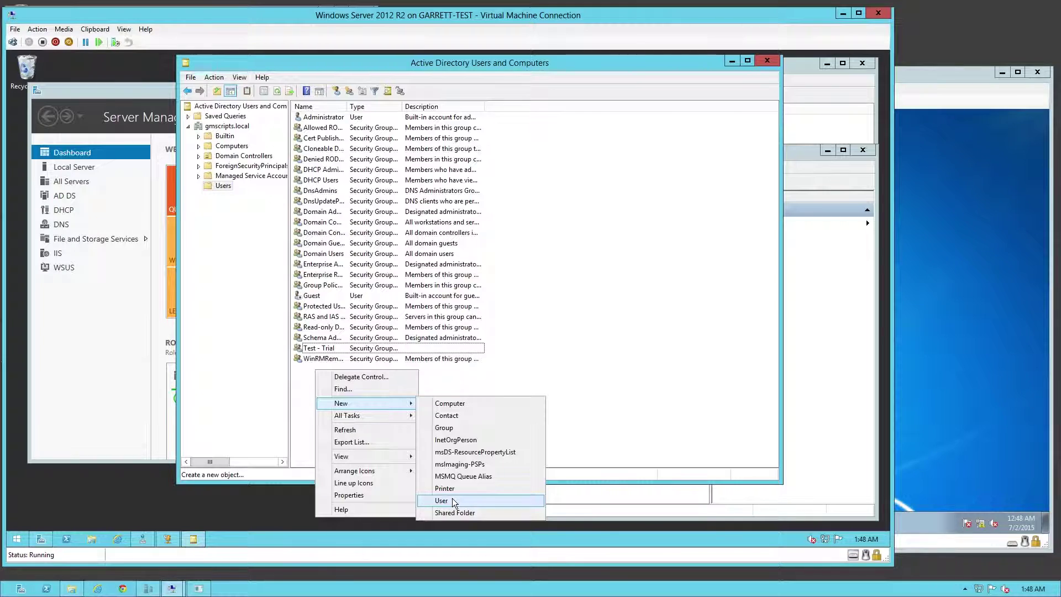
pyautogui.click(452, 498)
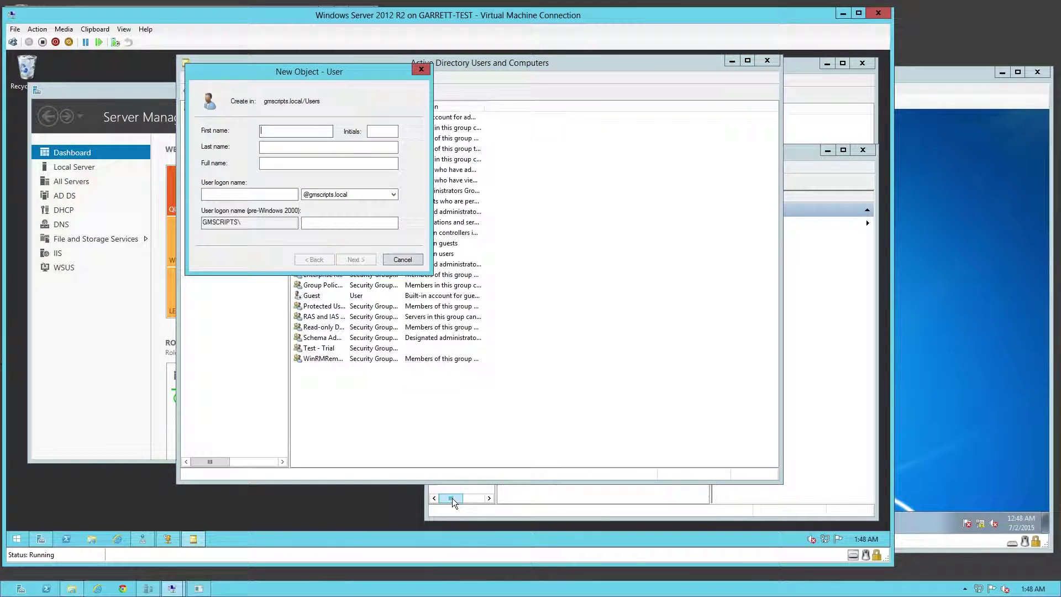
# Enter the new user's first name, filling the full name.
pyautogui.click(285, 131)
pyautogui.write('Garrett')
pyautogui.press('Tab')
pyautogui.press('Tab')
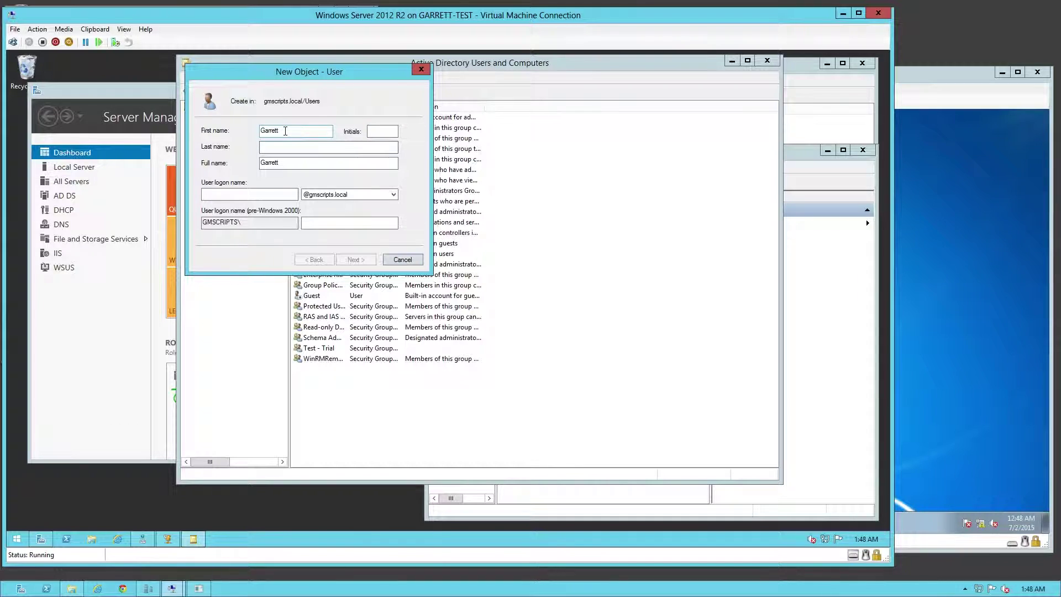
pyautogui.click(370, 194)
pyautogui.click(375, 194)
pyautogui.click(230, 192)
pyautogui.write('garrett')
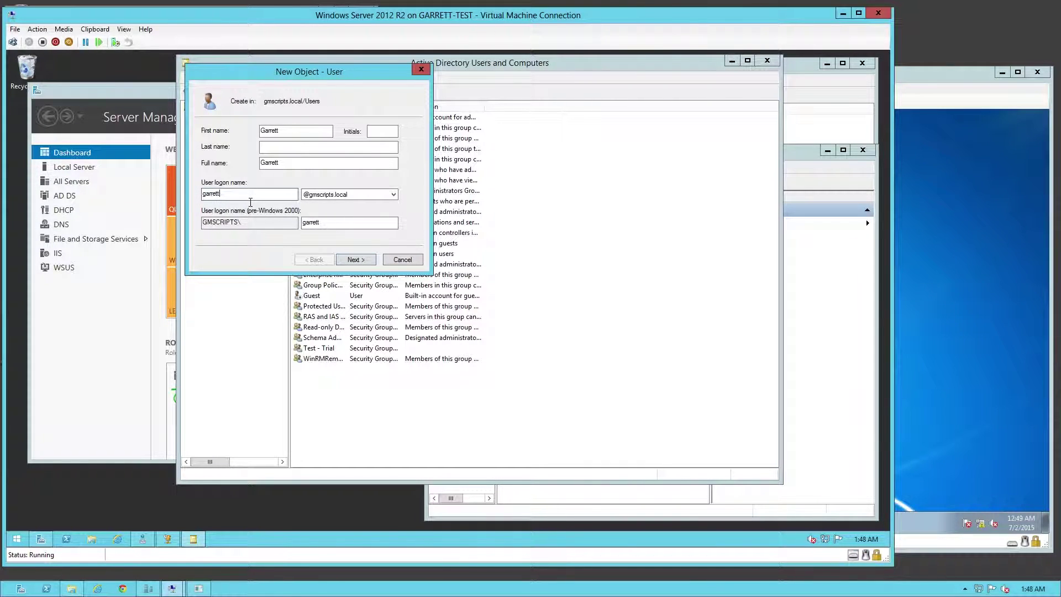
pyautogui.moveTo(246, 198); pyautogui.dragTo(189, 200)
pyautogui.write('b.garrett')
pyautogui.press('BackSpace')
pyautogui.press('BackSpace')
pyautogui.press('BackSpace')
pyautogui.press('BackSpace')
pyautogui.press('BackSpace')
pyautogui.press('BackSpace')
pyautogui.press('BackSpace')
pyautogui.press('BackSpace')
pyautogui.write('barrett')
pyautogui.press('BackSpace')
pyautogui.press('BackSpace')
pyautogui.press('BackSpace')
pyautogui.press('BackSpace')
pyautogui.press('BackSpace')
pyautogui.press('BackSpace')
pyautogui.write('garrettb')
pyautogui.press('BackSpace')
pyautogui.press('BackSpace')
pyautogui.press('BackSpace')
pyautogui.press('BackSpace')
pyautogui.press('BackSpace')
pyautogui.press('BackSpace')
pyautogui.press('BackSpace')
pyautogui.press('BackSpace')
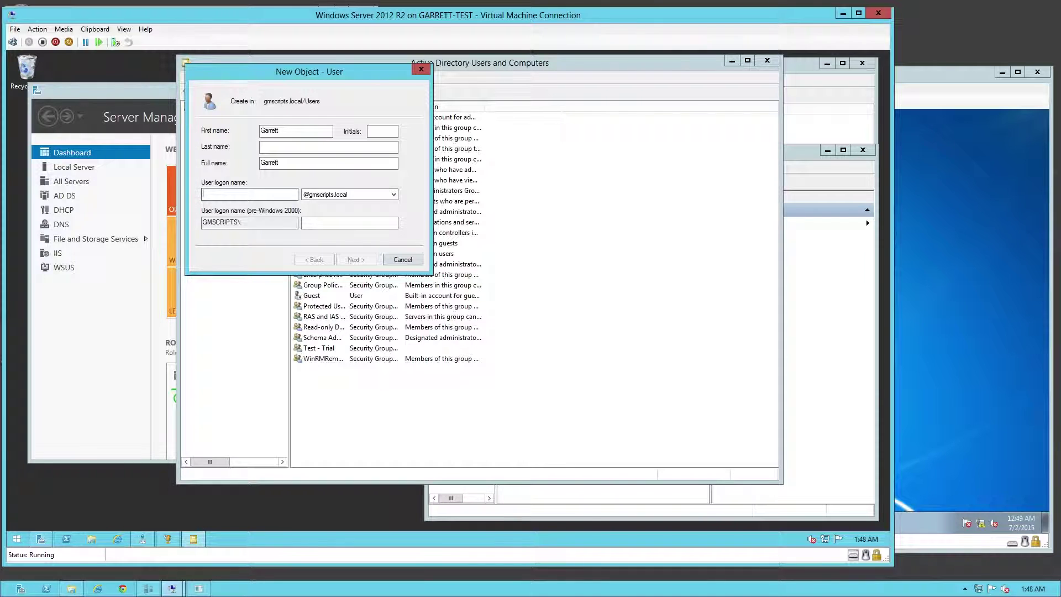
pyautogui.write('garrett')
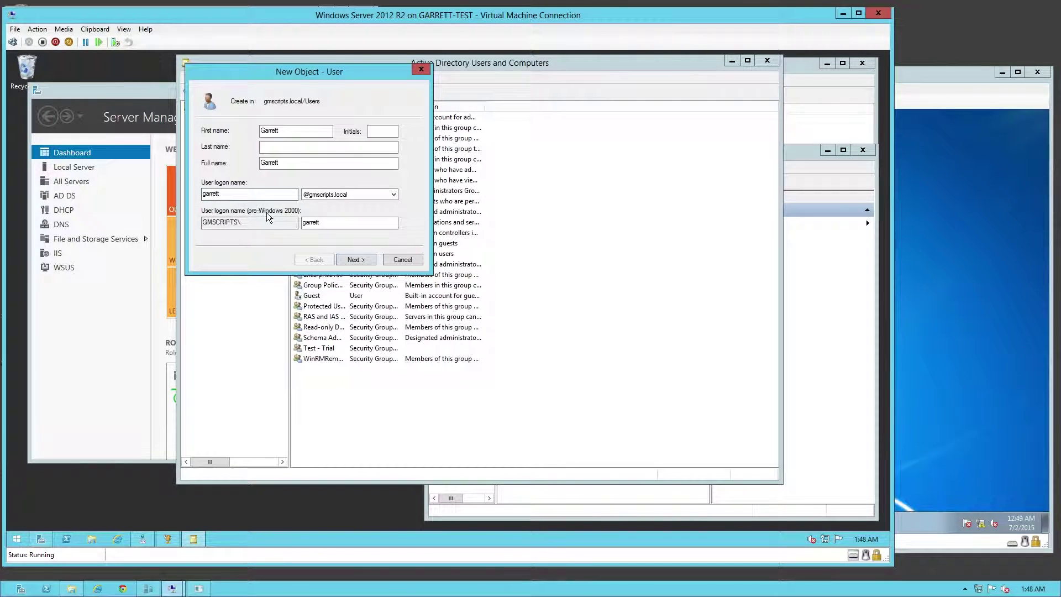
pyautogui.moveTo(346, 221); pyautogui.dragTo(295, 223)
# On the password page, enter and confirm the account password.
pyautogui.click(354, 260)
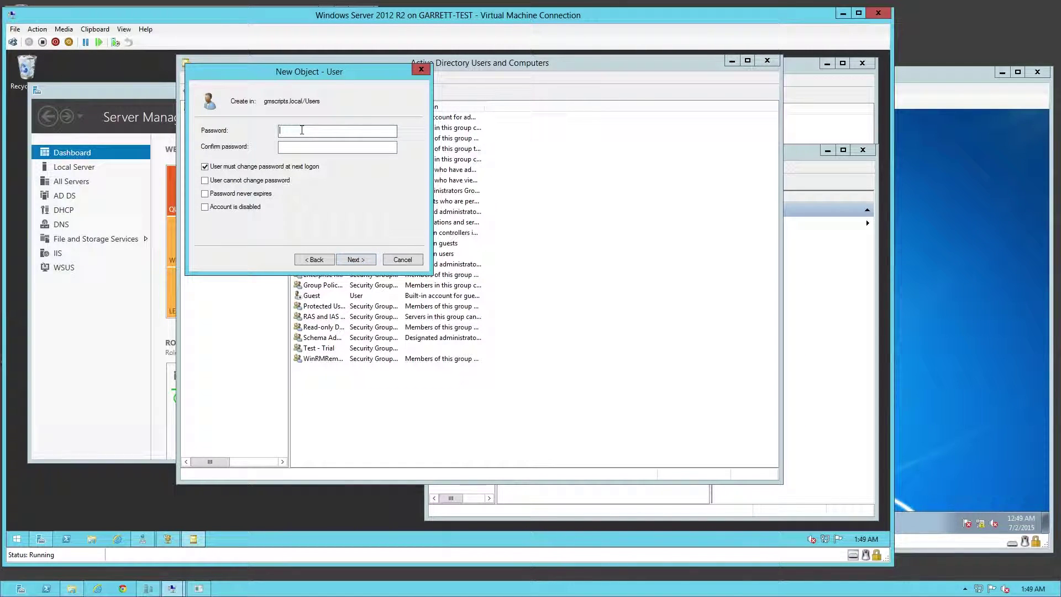
pyautogui.press('Tab')
# Make the password unchangeable by the user and never expiring, not required to change at logon.
pyautogui.click(237, 172)
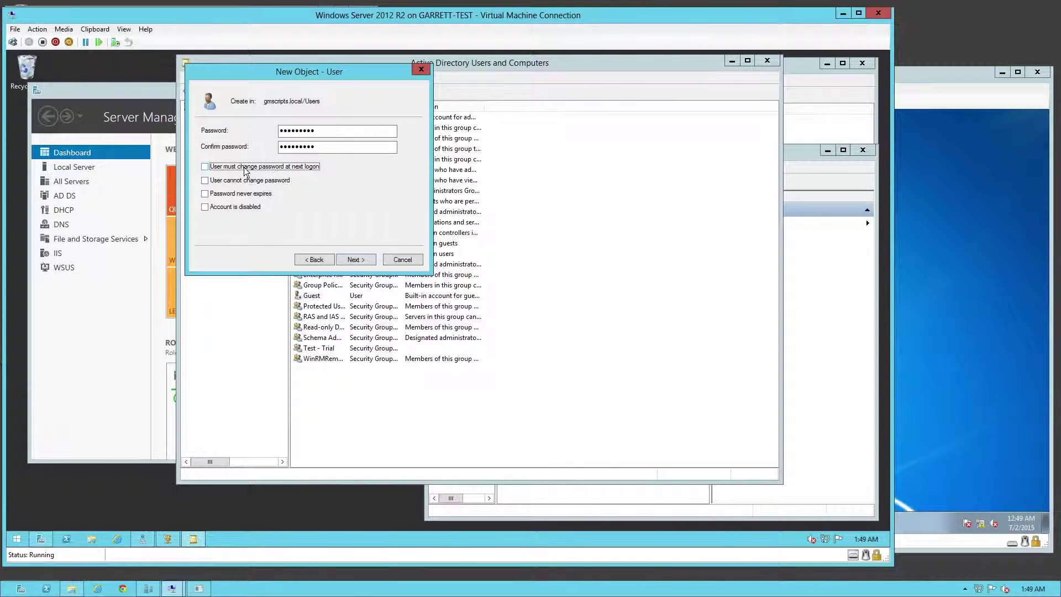
pyautogui.click(243, 180)
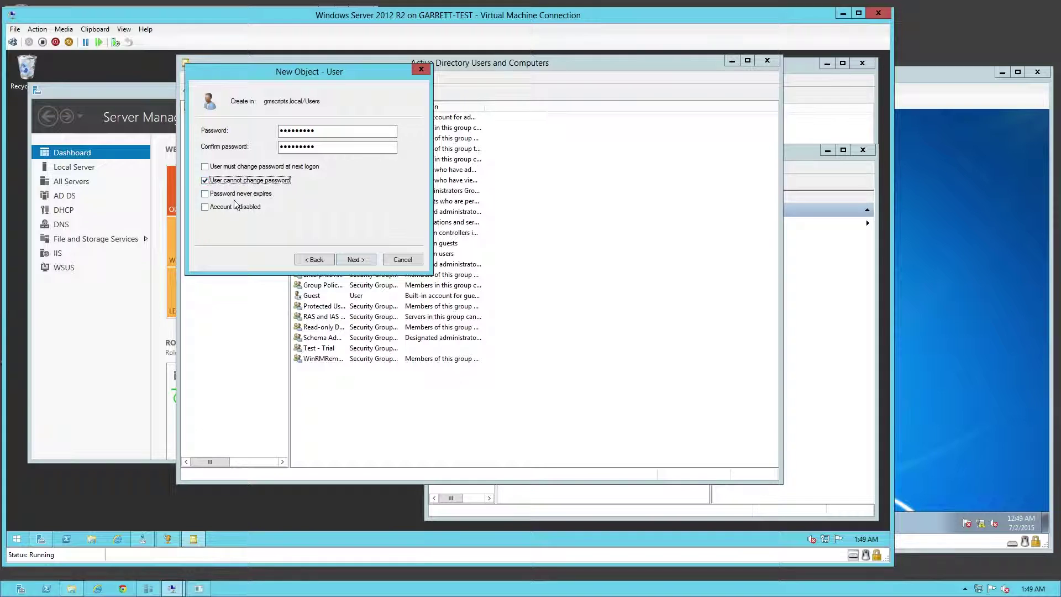
pyautogui.click(236, 195)
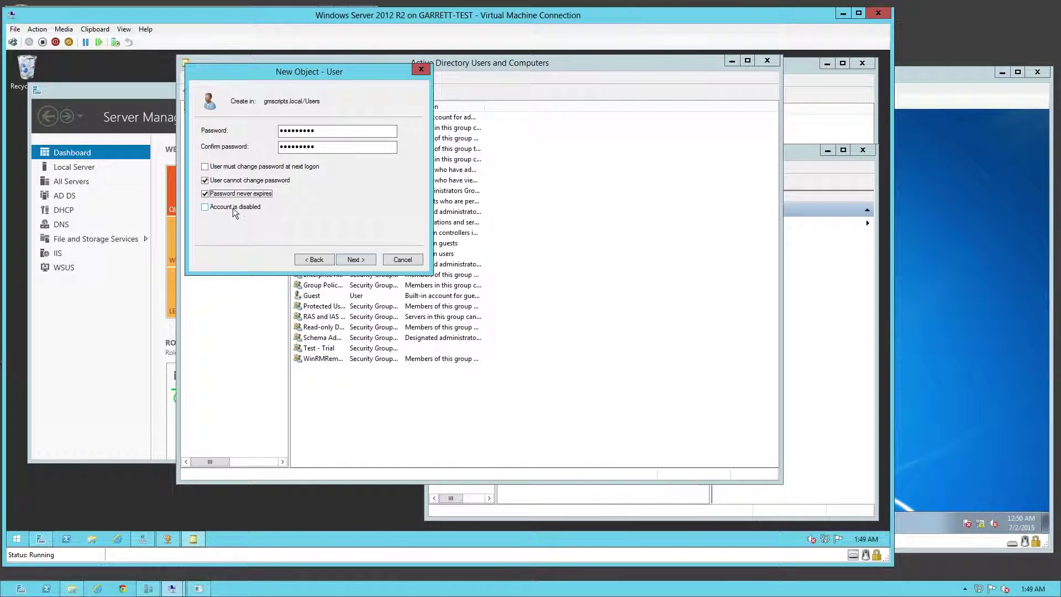
pyautogui.click(233, 208)
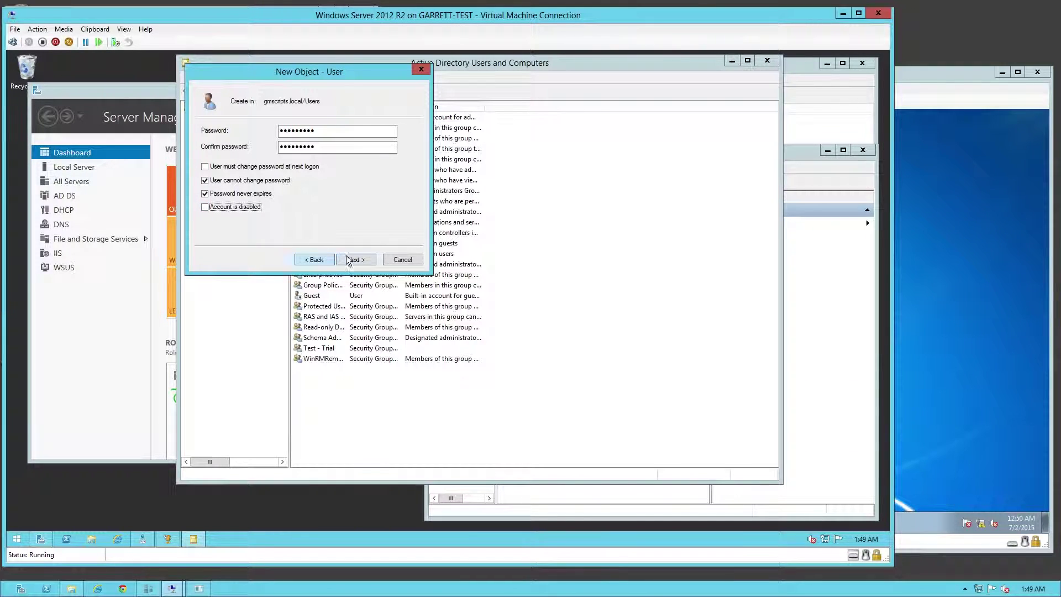
pyautogui.click(234, 204)
pyautogui.click(357, 260)
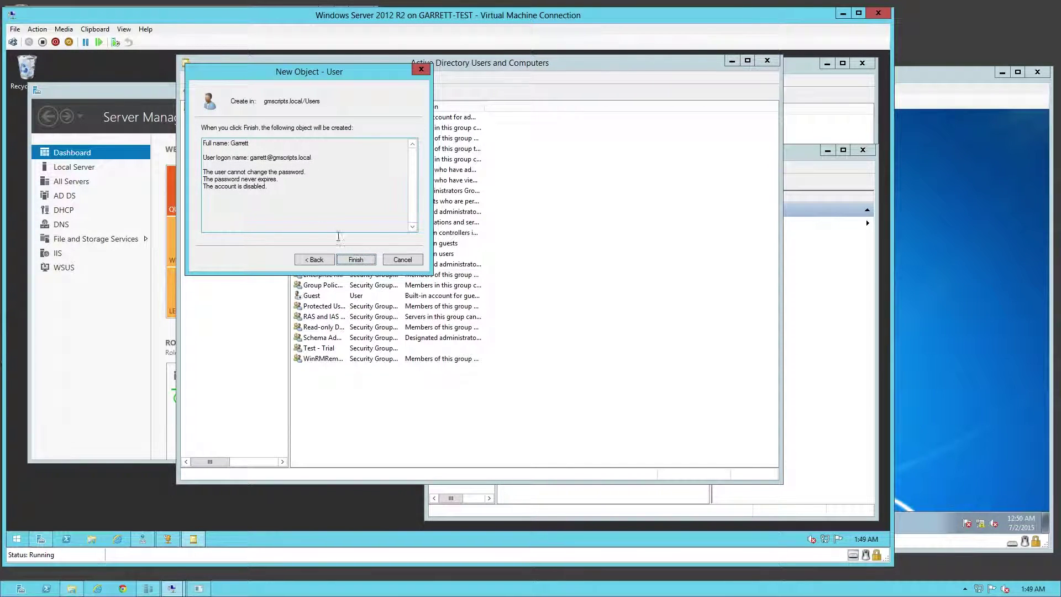
# Finish the new user, enable the account and acknowledge the confirmation.
pyautogui.click(356, 259)
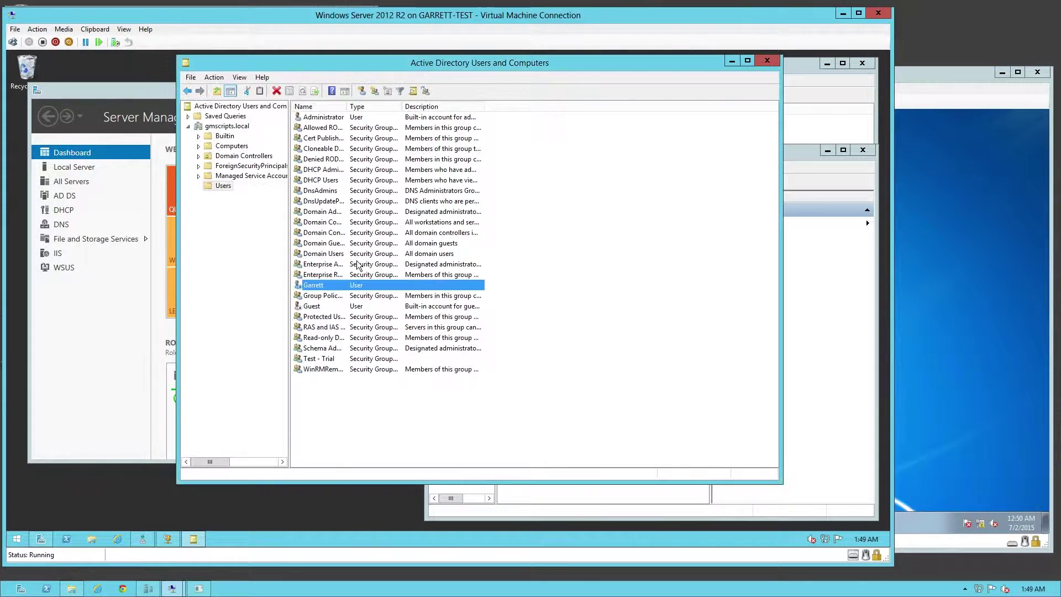
pyautogui.rightClick(302, 287)
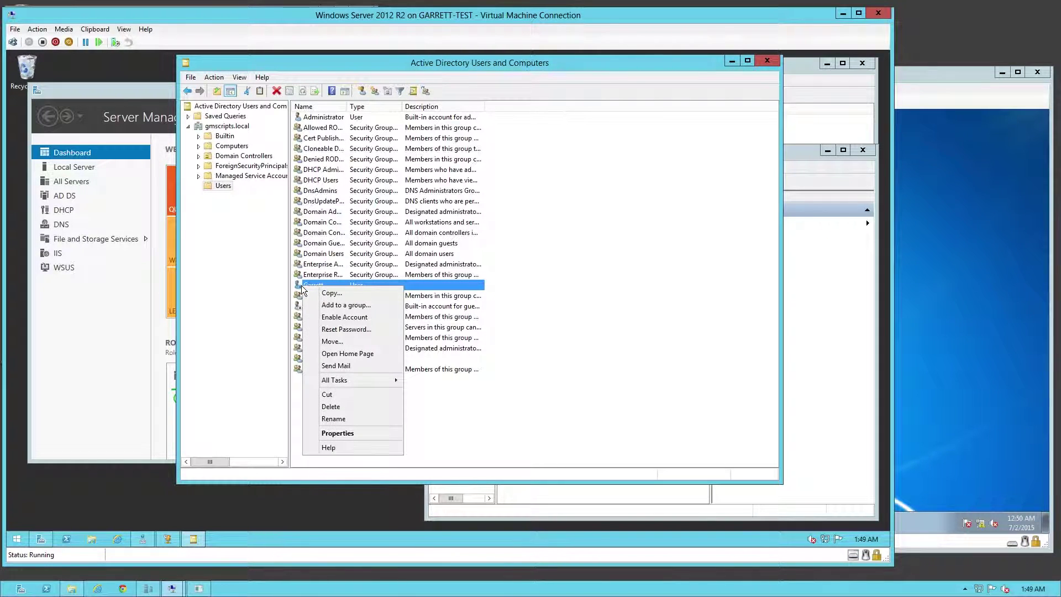
pyautogui.press('Escape')
pyautogui.press('Up')
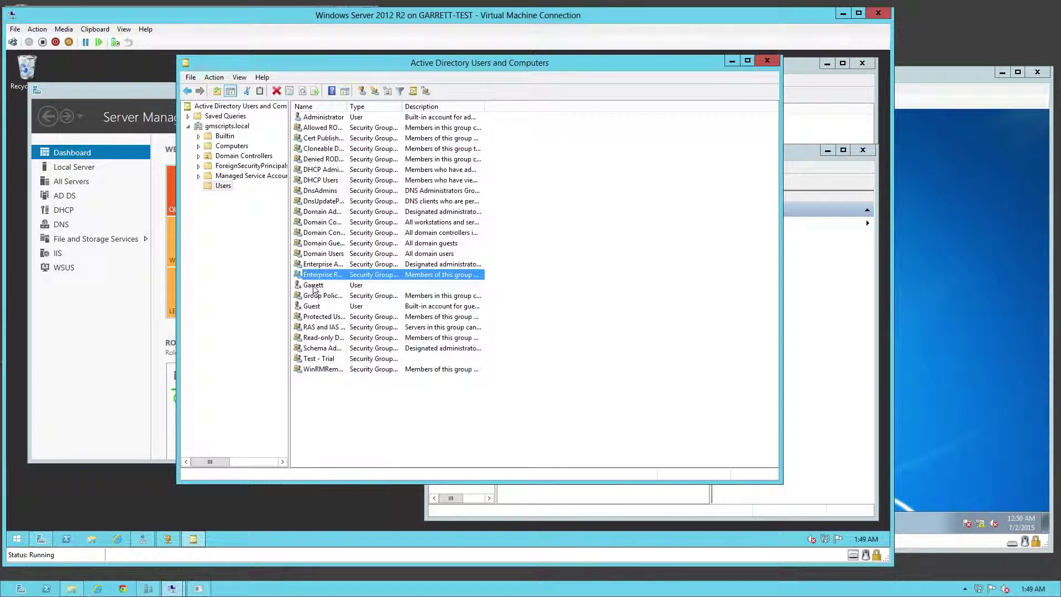
pyautogui.click(313, 286)
pyautogui.rightClick(313, 286)
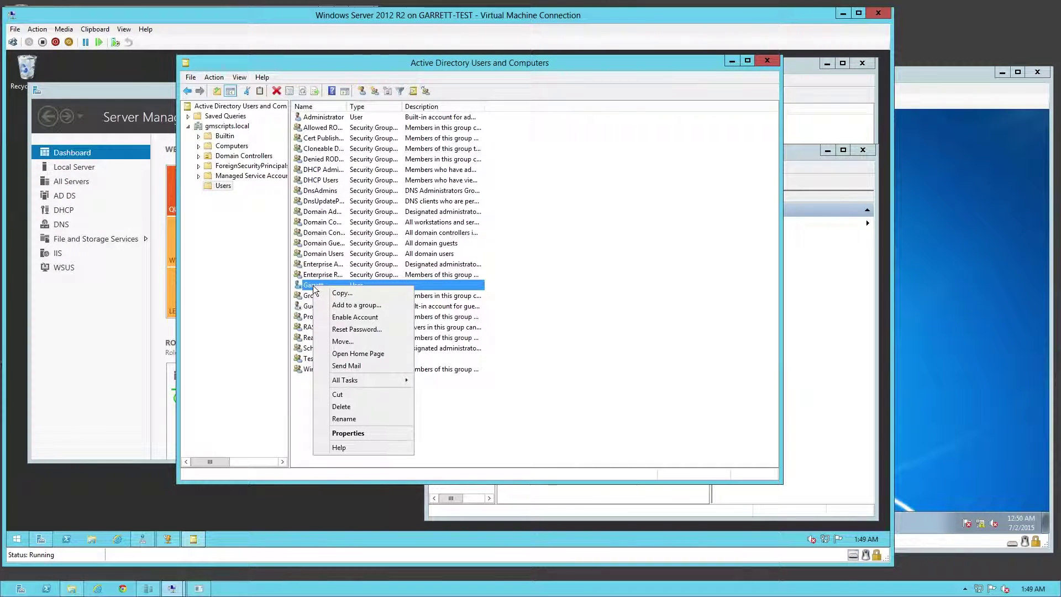
pyautogui.click(348, 317)
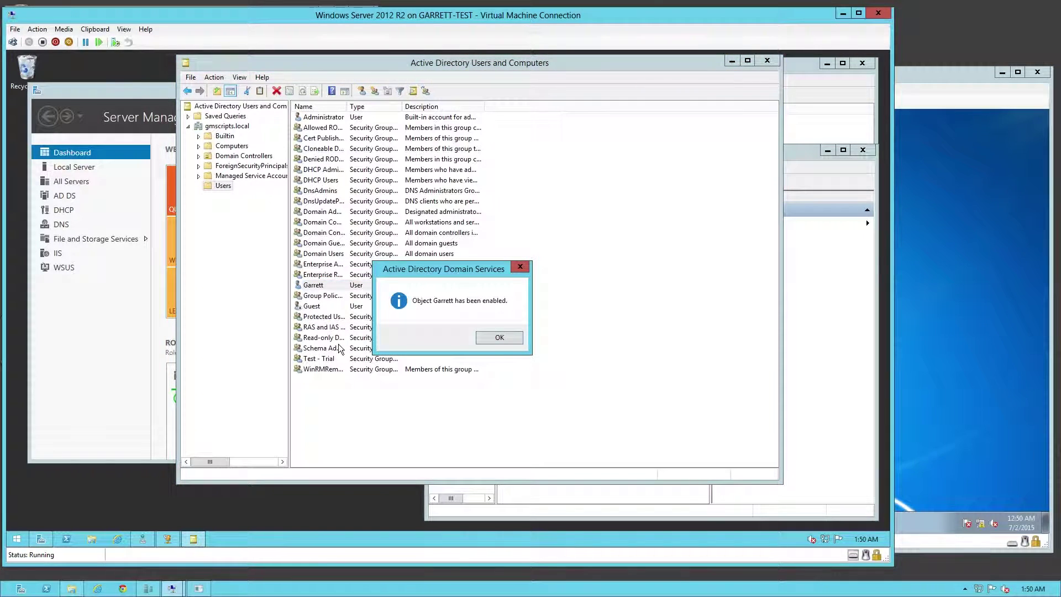
pyautogui.click(501, 339)
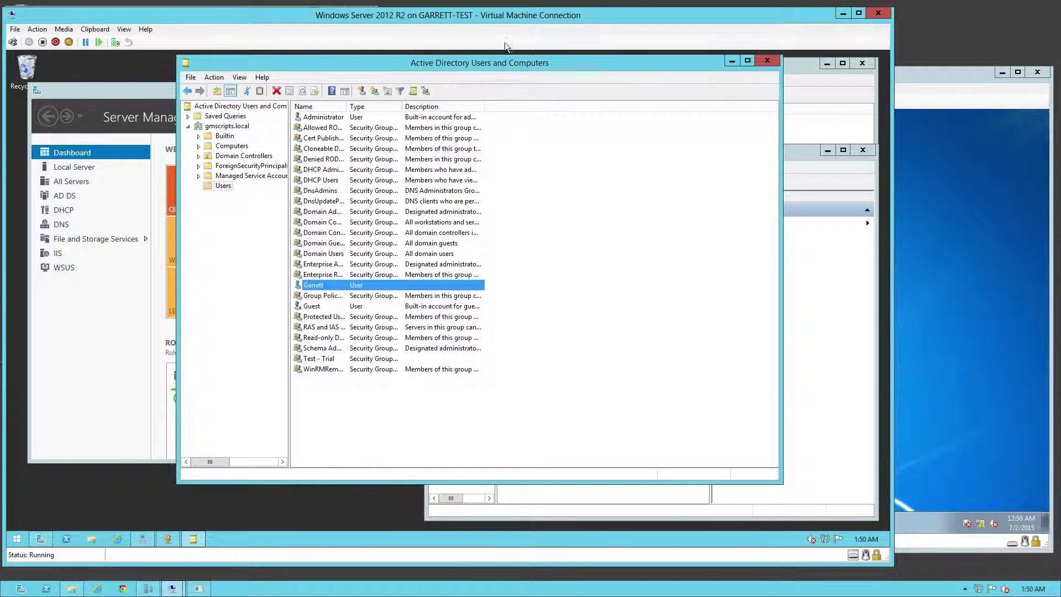
# Move the directory console window aside and minimize it to reveal Server Manager.
pyautogui.moveTo(512, 61); pyautogui.dragTo(354, 64)
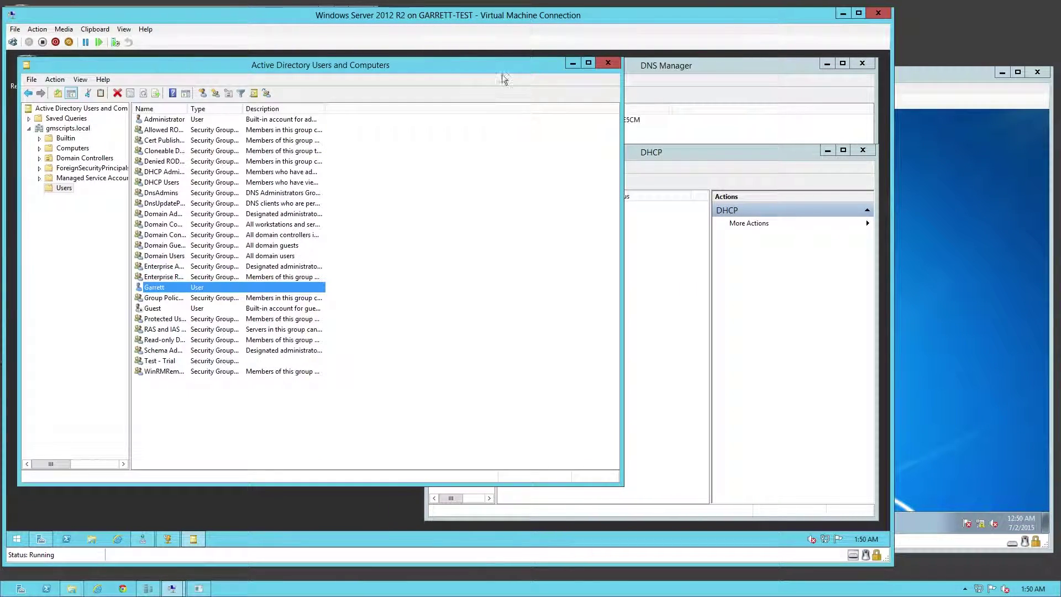
pyautogui.click(571, 63)
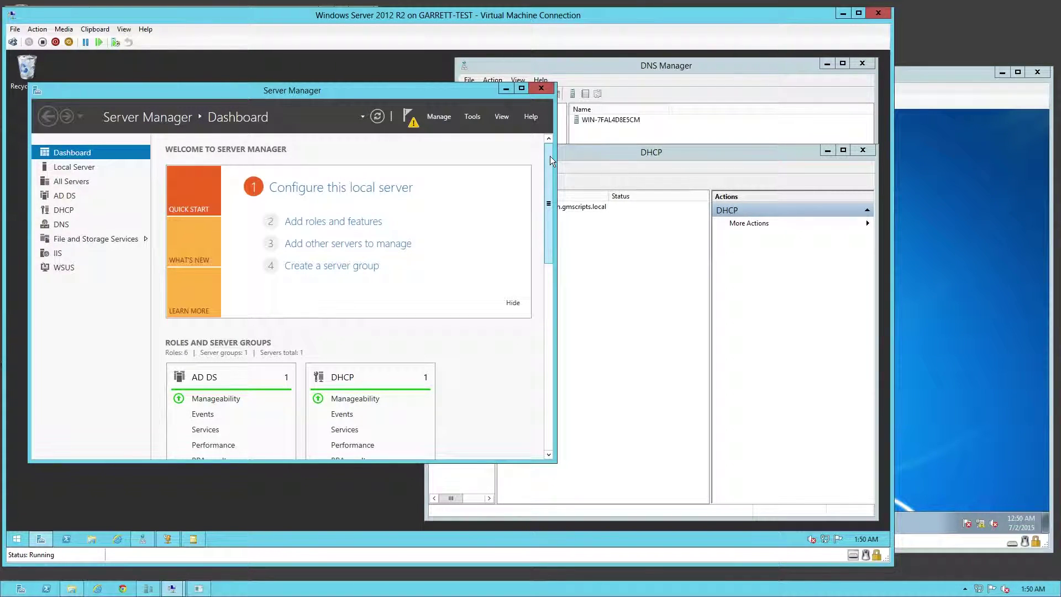
# In DHCP, expand scope 172.16.10.0, list its Scope Options and select 006 DNS Servers.
pyautogui.click(593, 156)
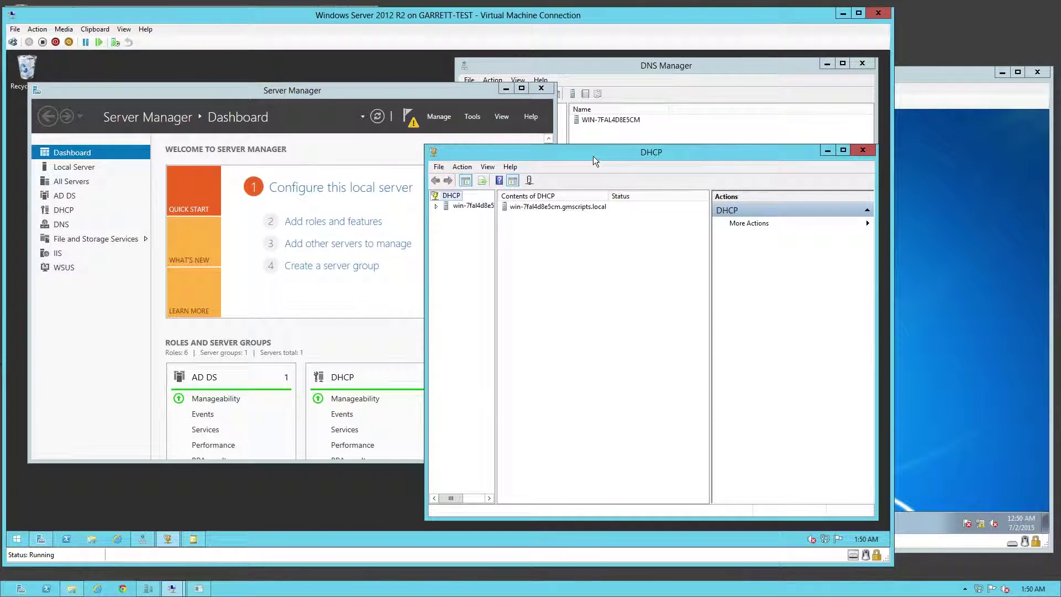
pyautogui.click(436, 207)
pyautogui.click(447, 217)
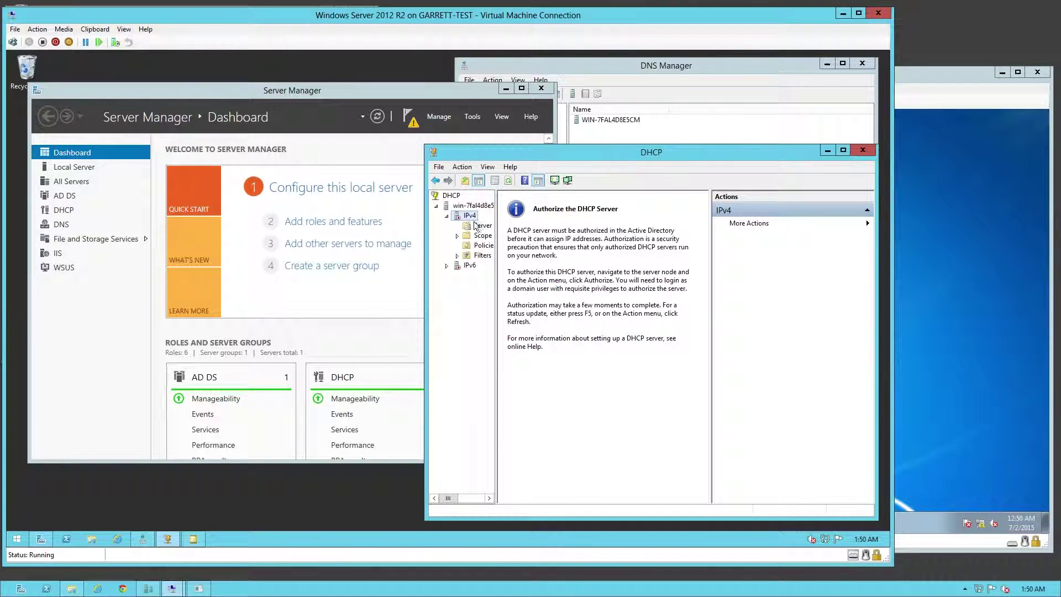
pyautogui.doubleClick(464, 237)
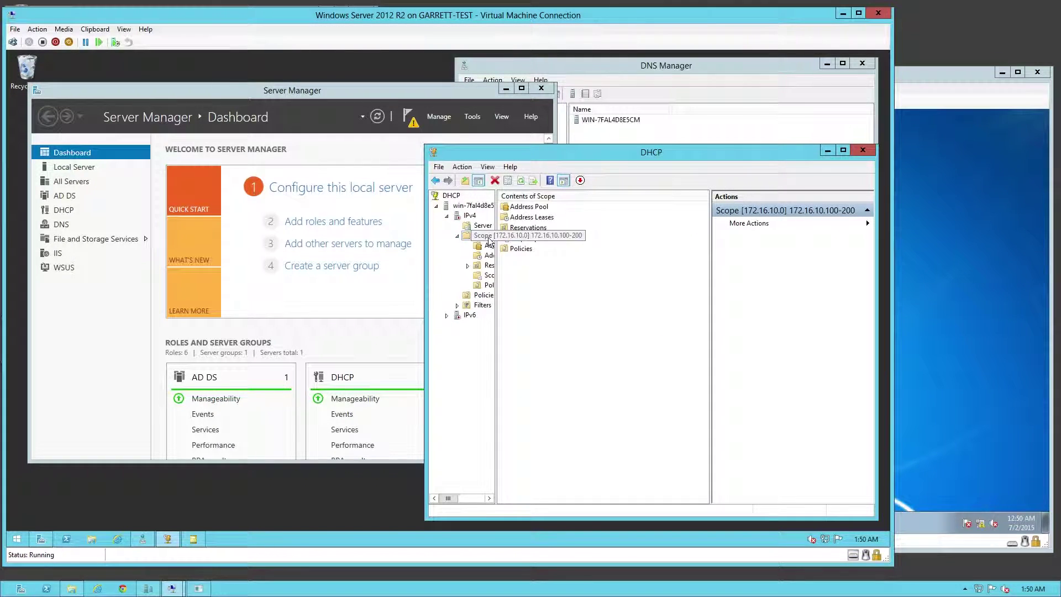
pyautogui.moveTo(497, 238); pyautogui.dragTo(560, 237)
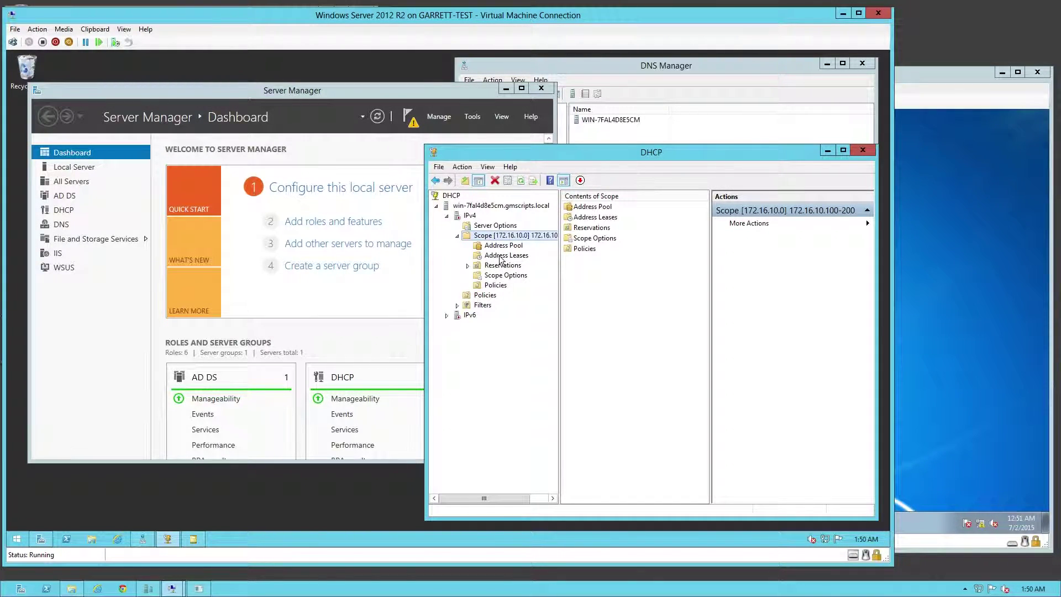
pyautogui.click(500, 276)
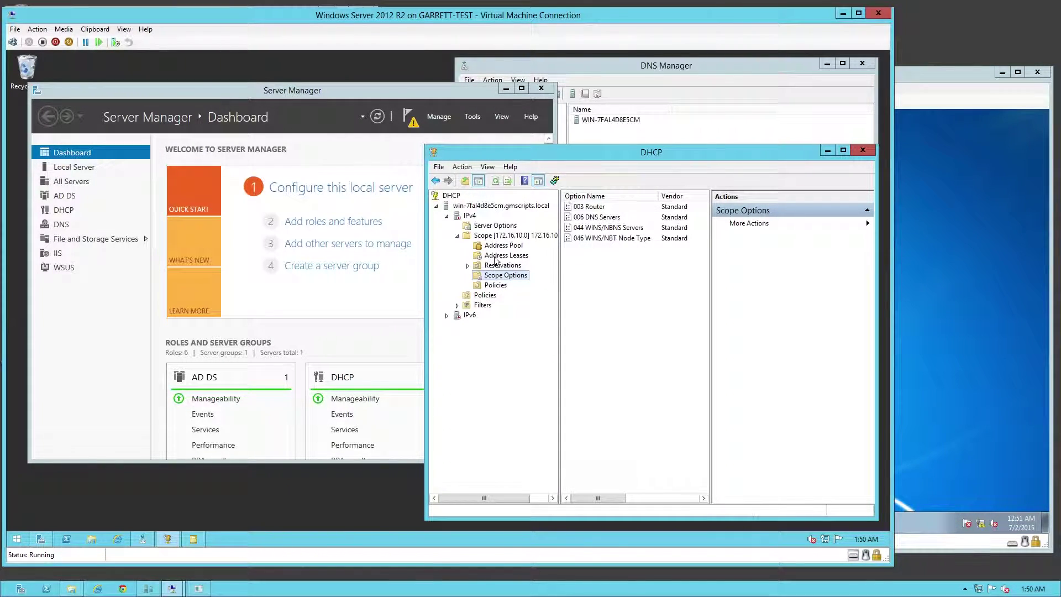
pyautogui.click(593, 220)
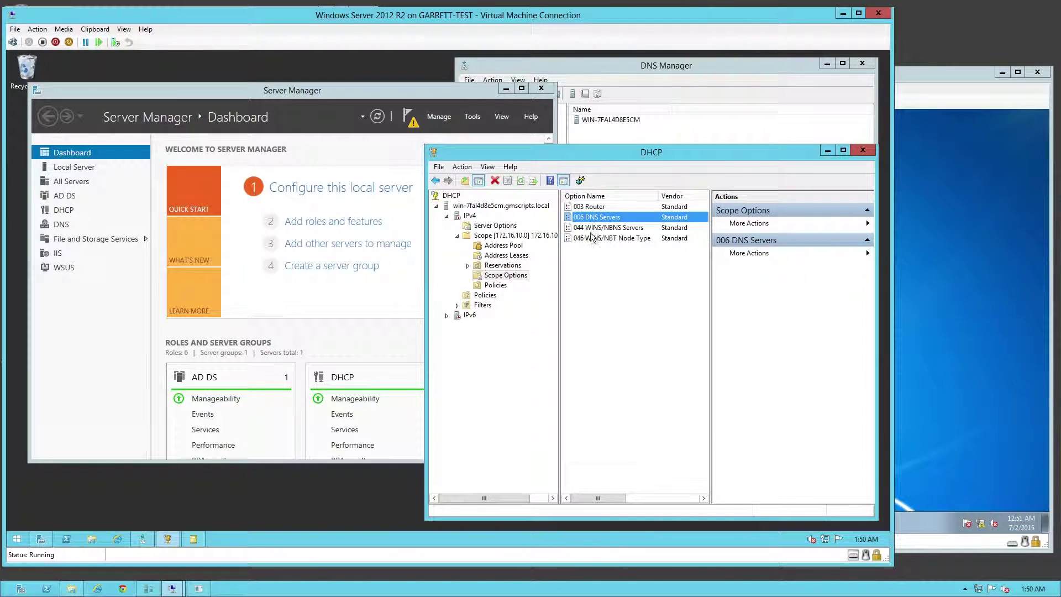
# Open Configure Options for the scope and select 006 DNS Servers.
pyautogui.rightClick(591, 267)
pyautogui.click(625, 274)
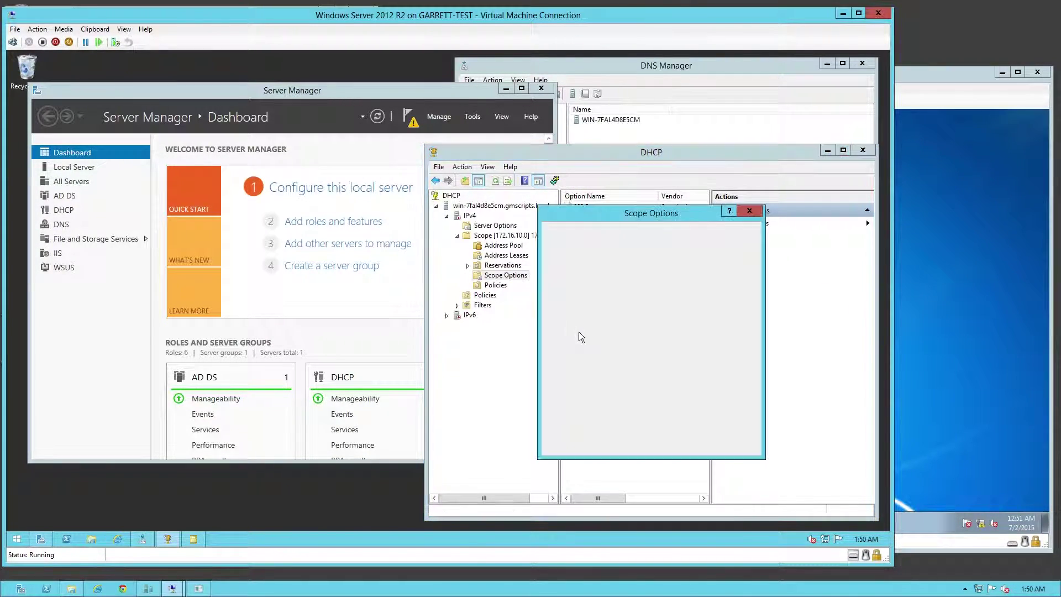
pyautogui.scroll(-1, 587, 286)
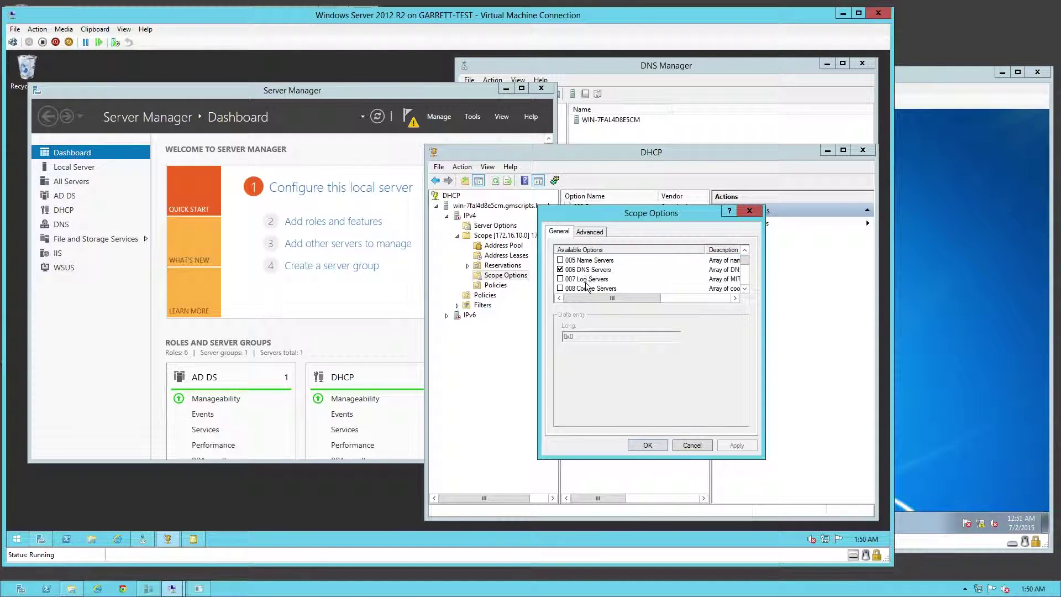
pyautogui.click(590, 271)
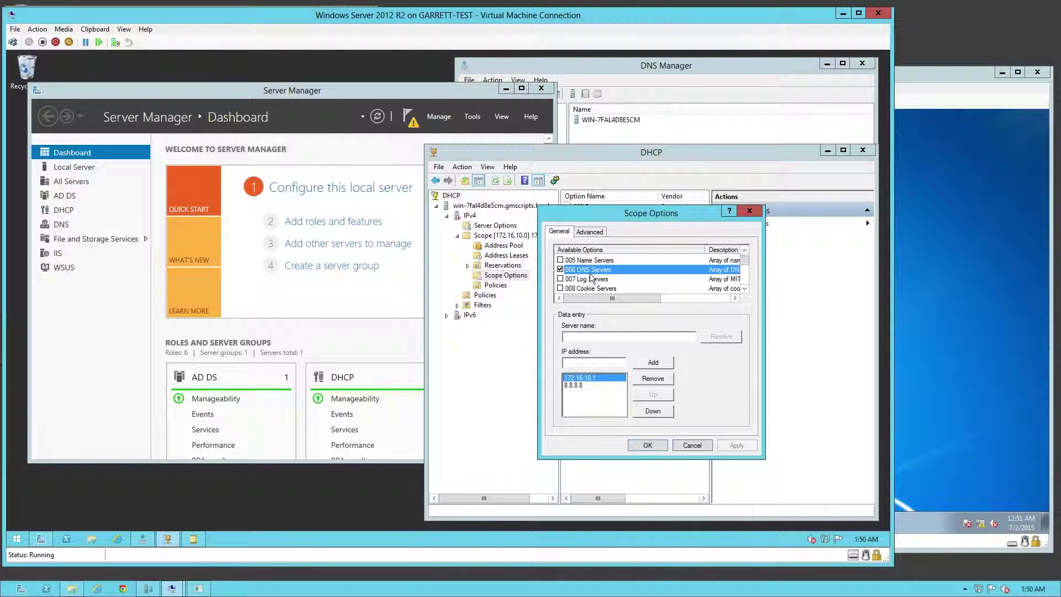
# Order the DNS servers 172.16.10.1 first, 8.8.8.8 second, then apply and close.
pyautogui.click(576, 386)
pyautogui.click(650, 396)
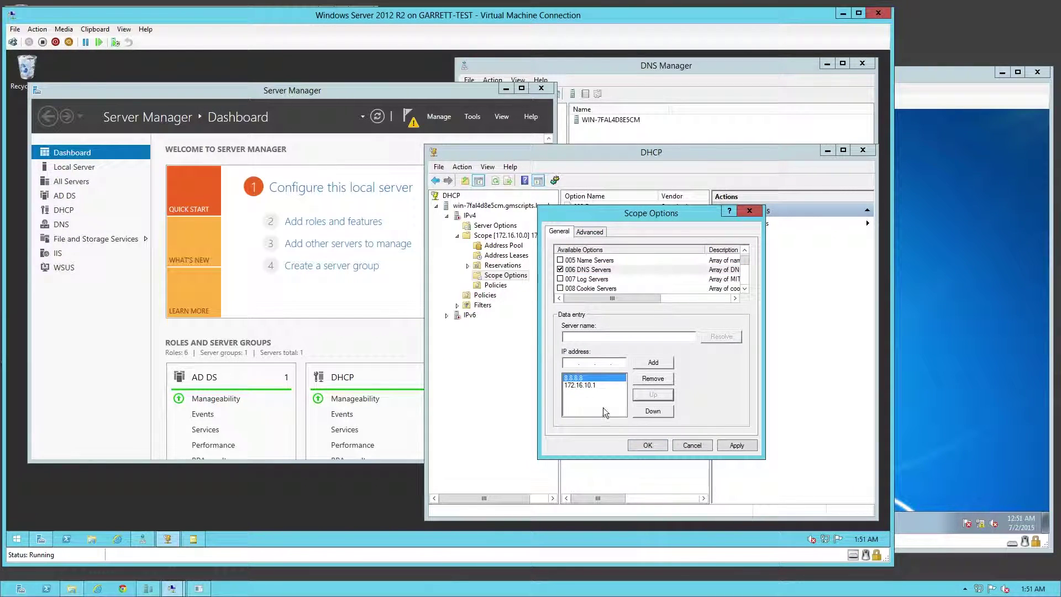
pyautogui.click(585, 386)
pyautogui.click(655, 396)
pyautogui.click(738, 446)
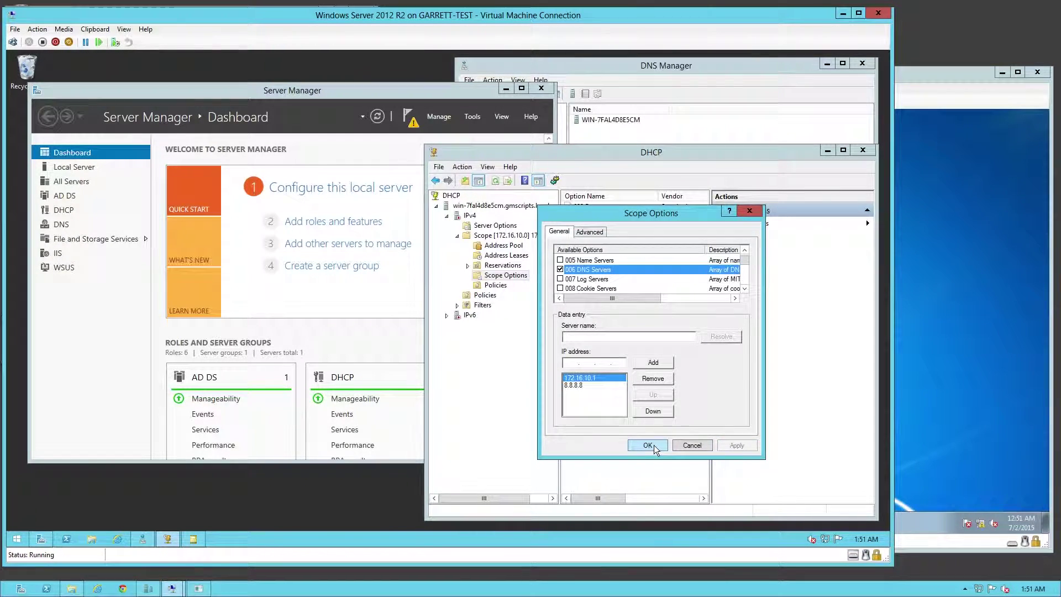
pyautogui.click(650, 446)
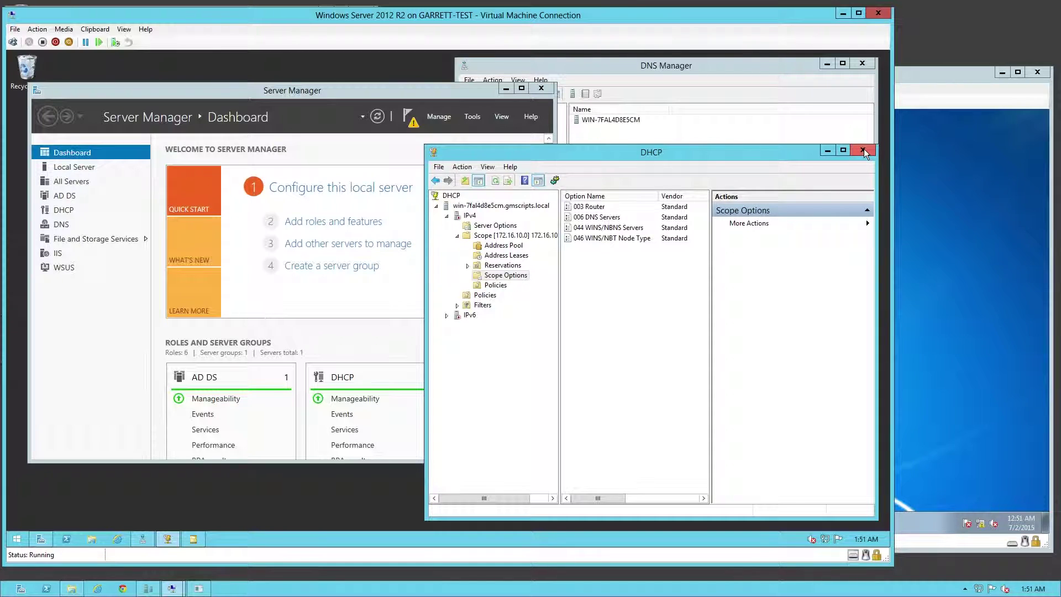
# On the Windows 7 client, run ipconfig /all in Command Prompt to check DNS servers 172.16.10.1 and 8.8.8.8.
pyautogui.click(950, 251)
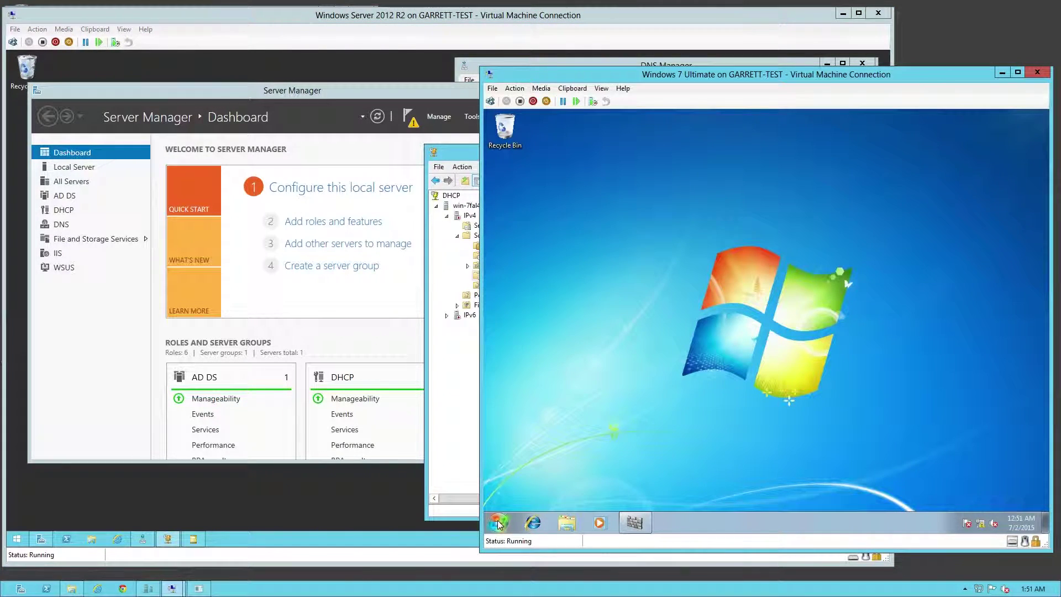
pyautogui.click(498, 522)
pyautogui.write('cmd')
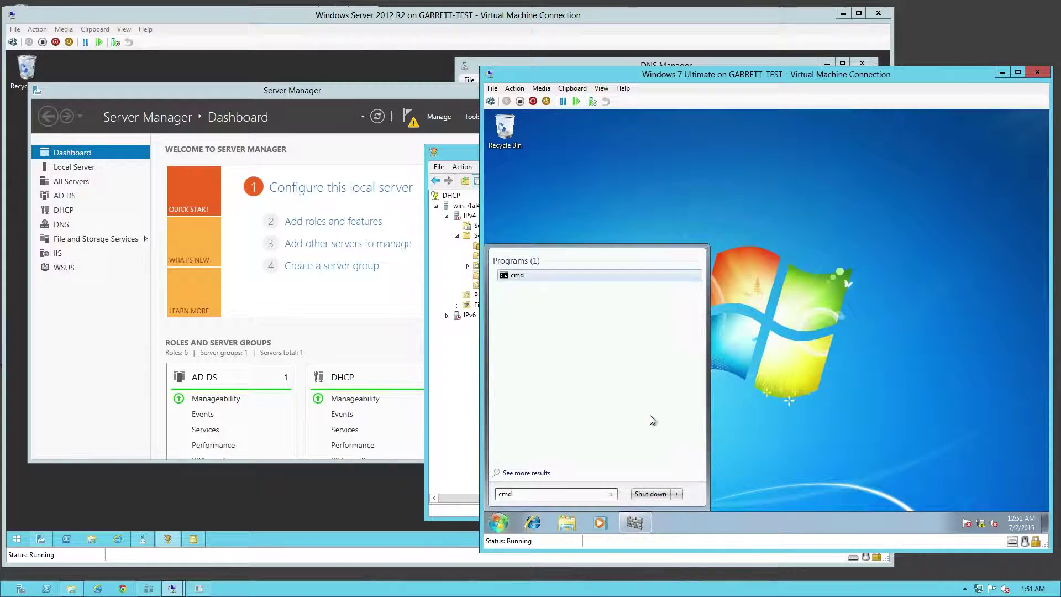
pyautogui.press('Return')
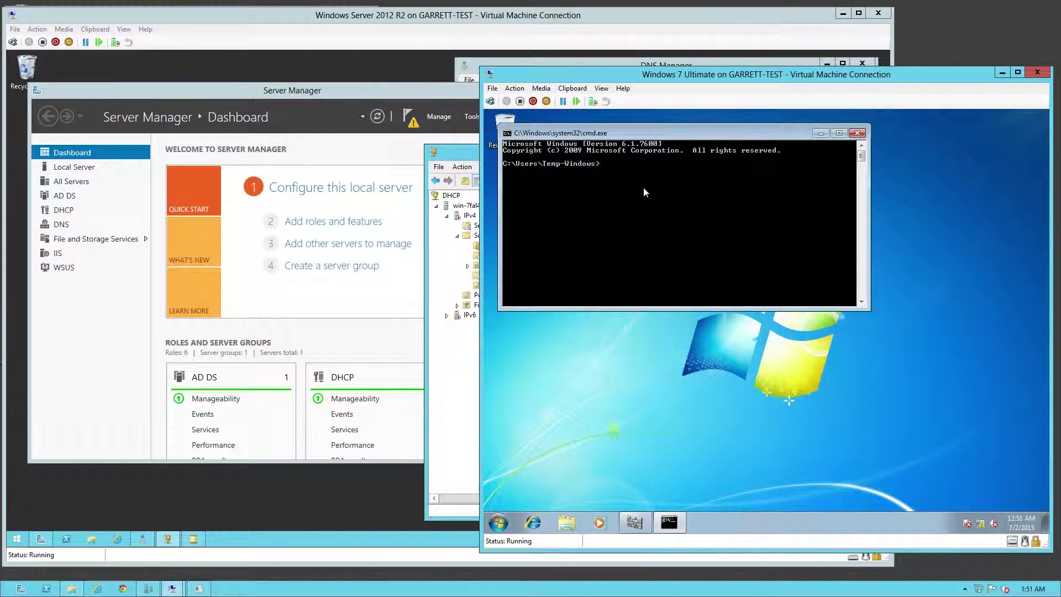
pyautogui.write('ipconfig /all')
pyautogui.press('Return')
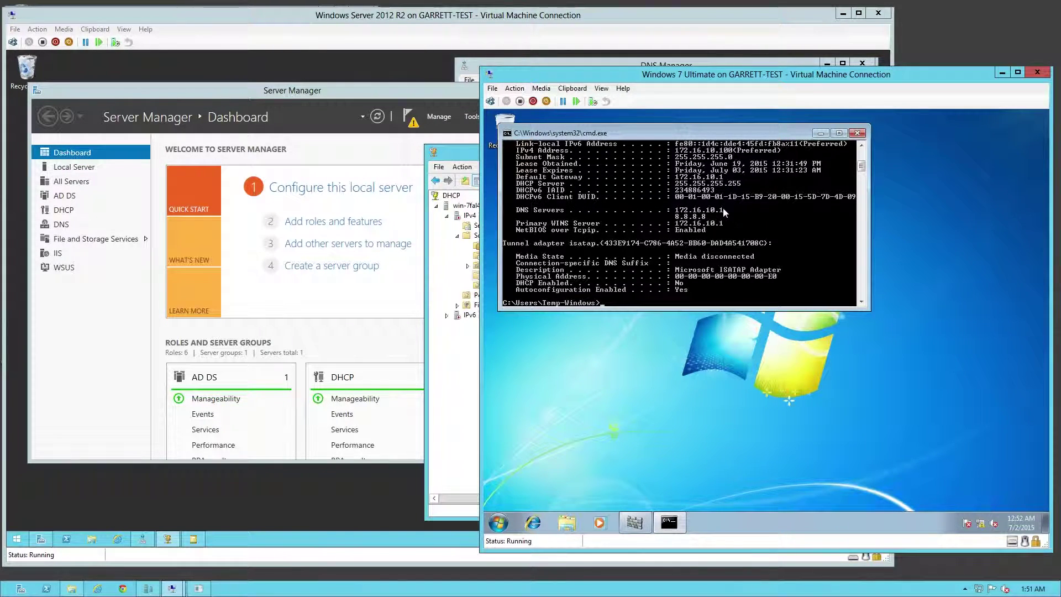
# Close Command Prompt and open System Properties' Computer Name tab showing Temp-Windows-PC in WORKGROUP.
pyautogui.click(862, 134)
pyautogui.click(499, 523)
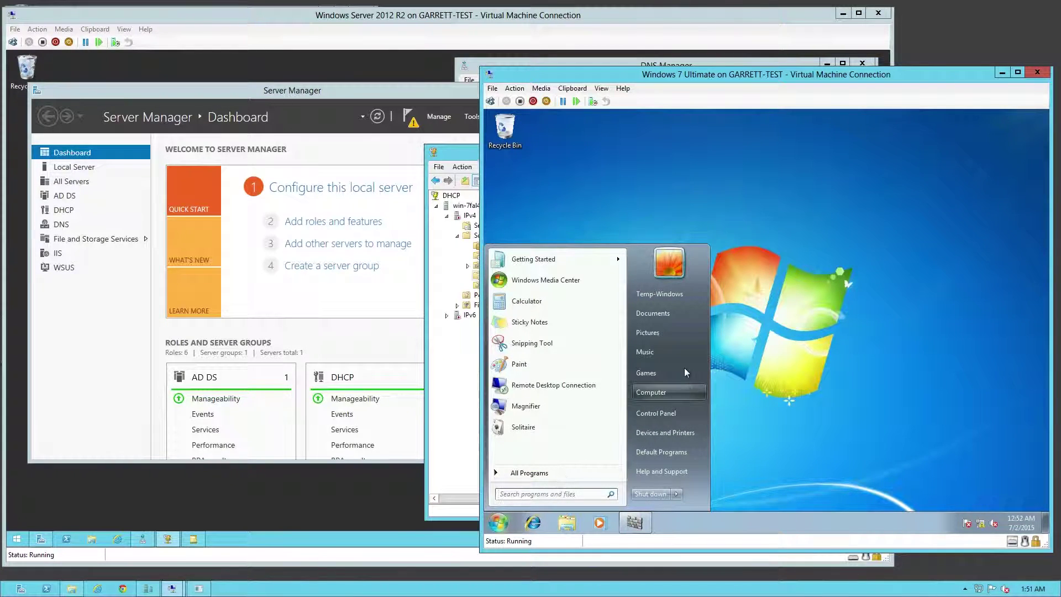
pyautogui.rightClick(657, 392)
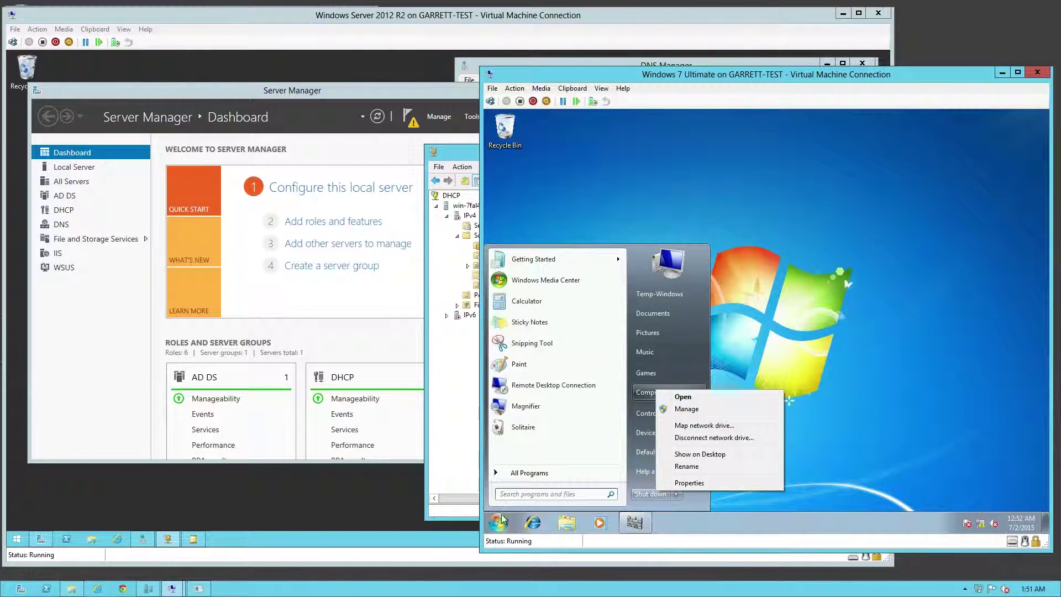
pyautogui.click(691, 482)
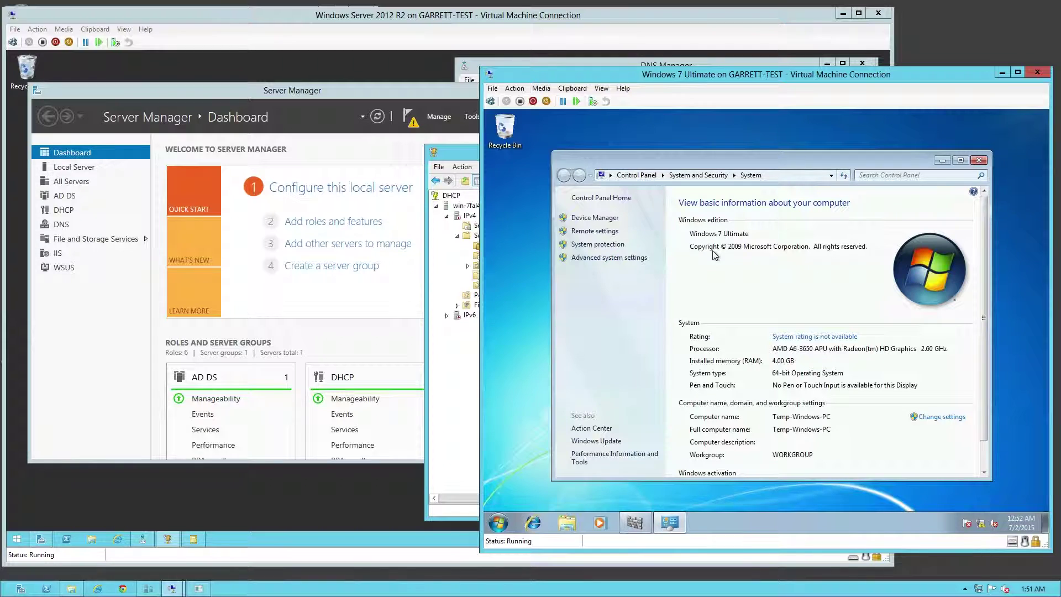
pyautogui.click(609, 257)
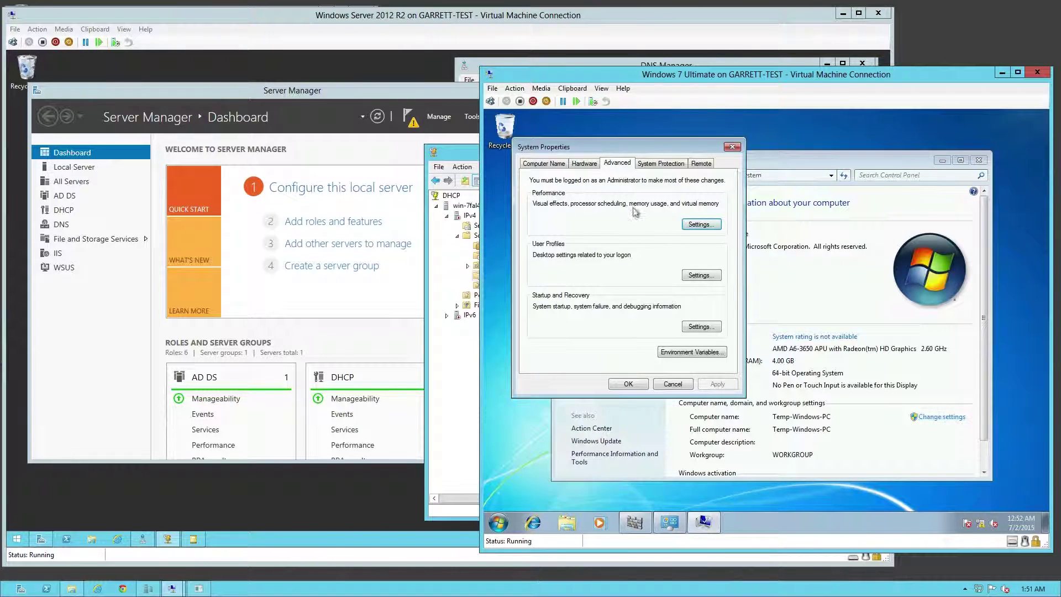
pyautogui.click(555, 164)
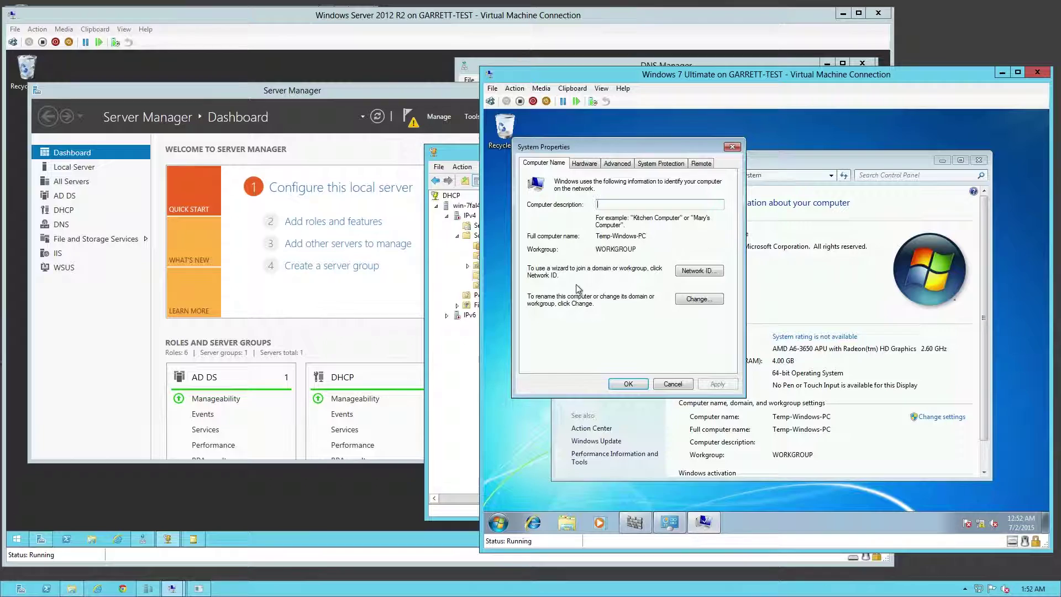
# In the Network ID wizard, choose business network and 'My company uses a network with a domain'.
pyautogui.click(704, 273)
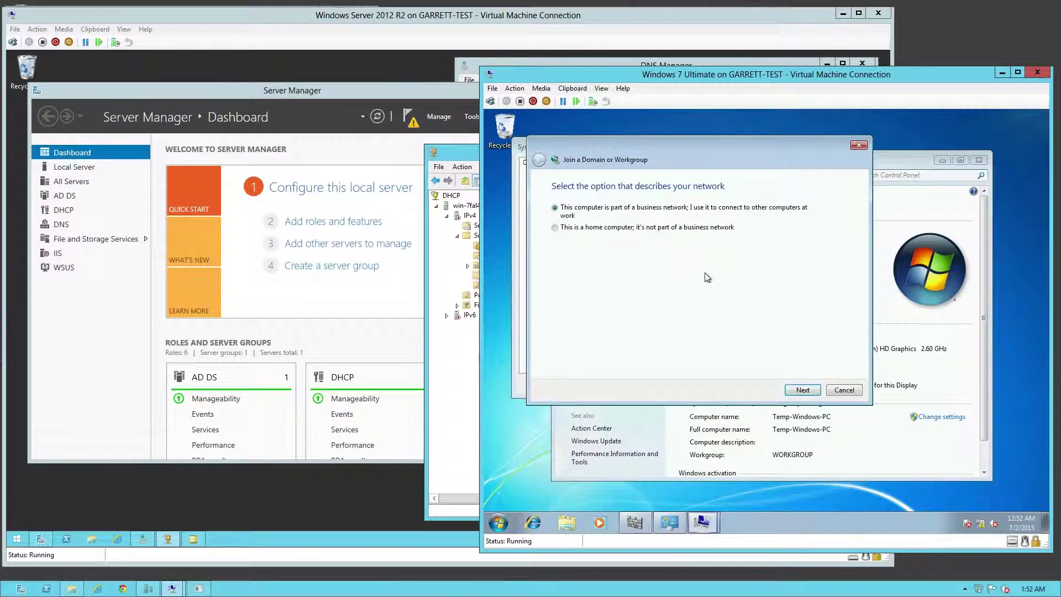
pyautogui.click(802, 389)
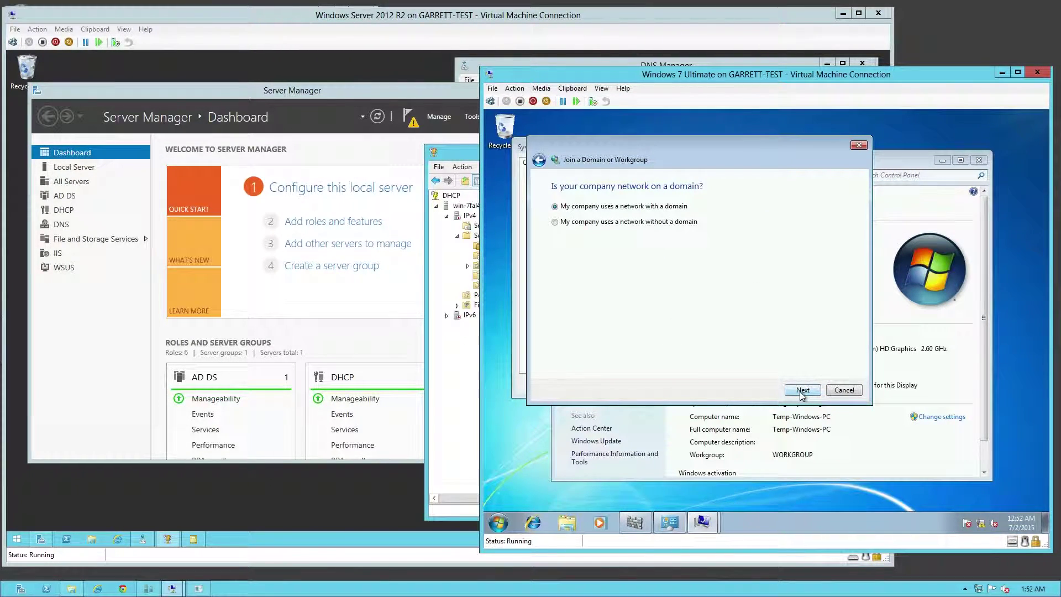
pyautogui.click(802, 390)
pyautogui.click(539, 159)
pyautogui.click(540, 160)
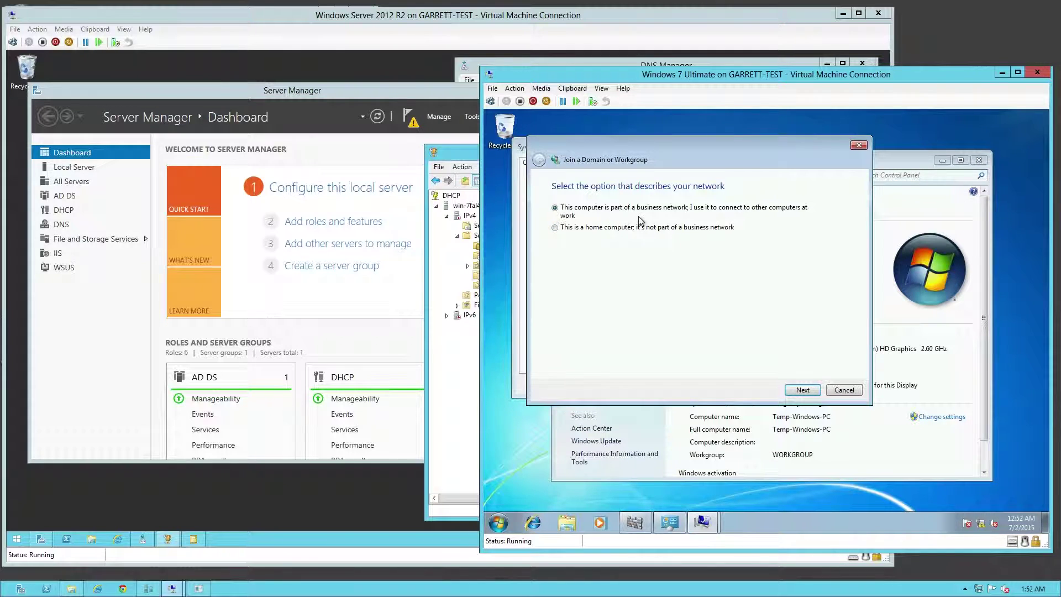
pyautogui.click(804, 390)
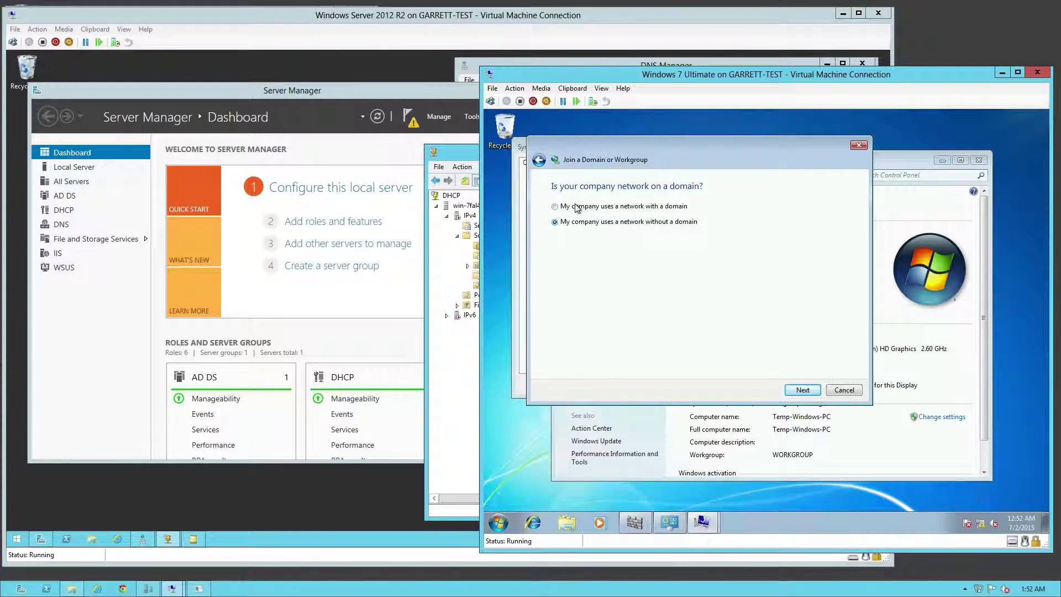
pyautogui.click(556, 207)
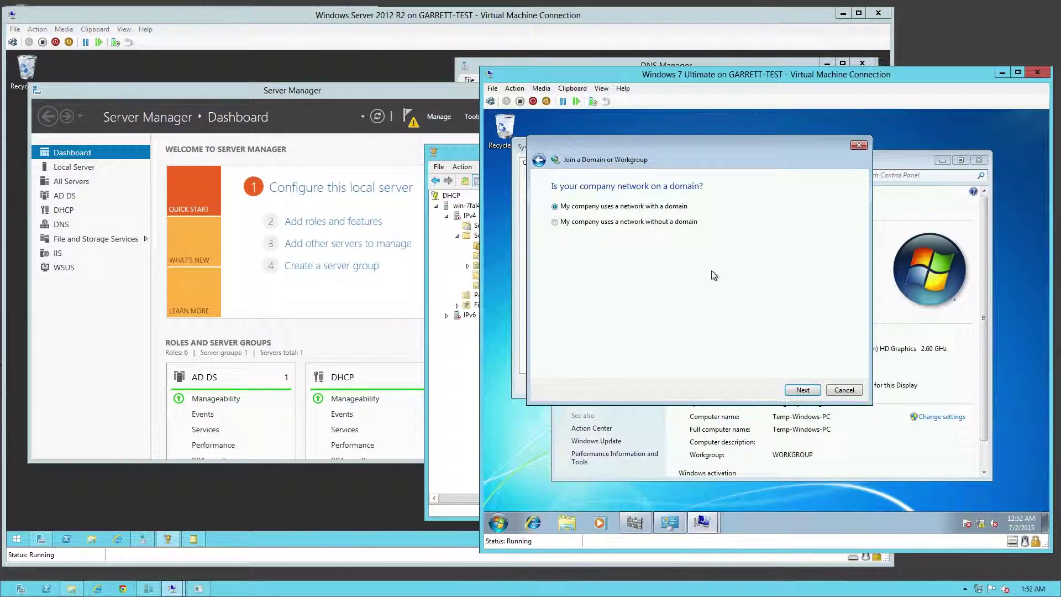
pyautogui.click(803, 390)
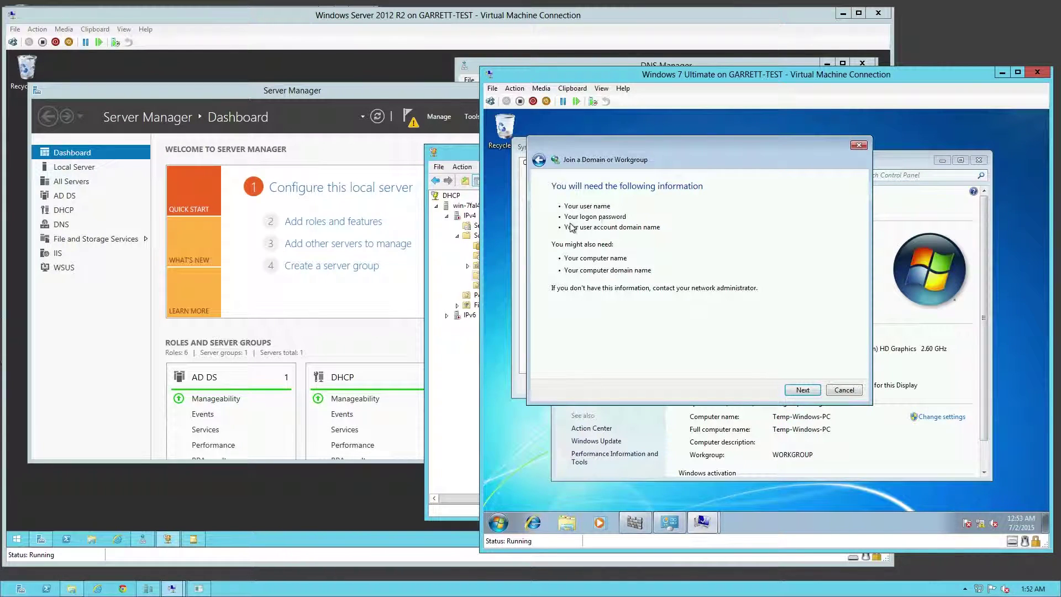
# Replace the User name with the new domain user's name and begin typing the account password.
pyautogui.click(803, 390)
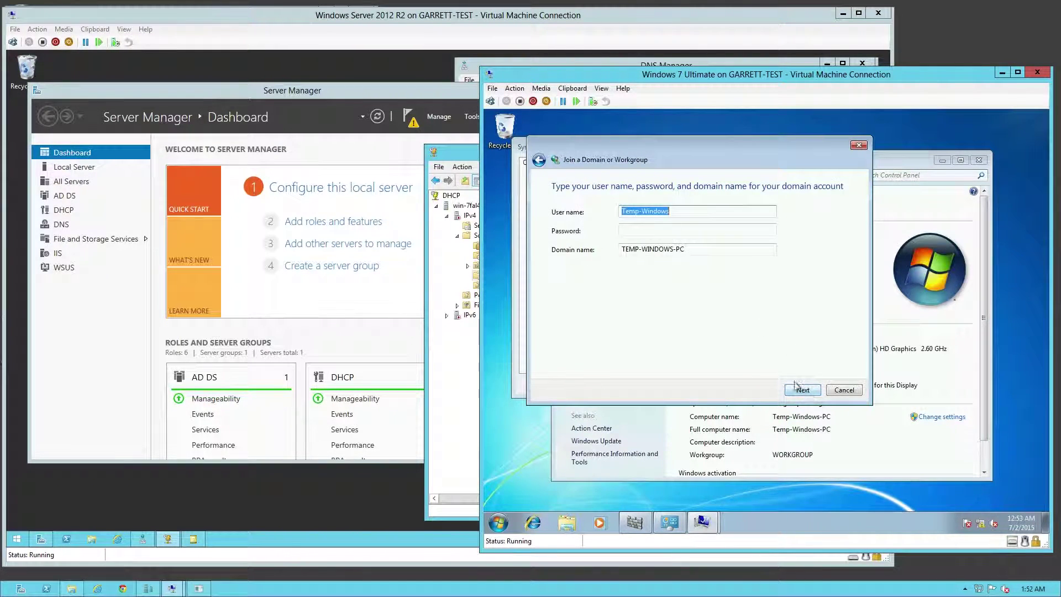
pyautogui.click(629, 212)
pyautogui.moveTo(704, 213); pyautogui.dragTo(619, 213)
pyautogui.write('Garrett')
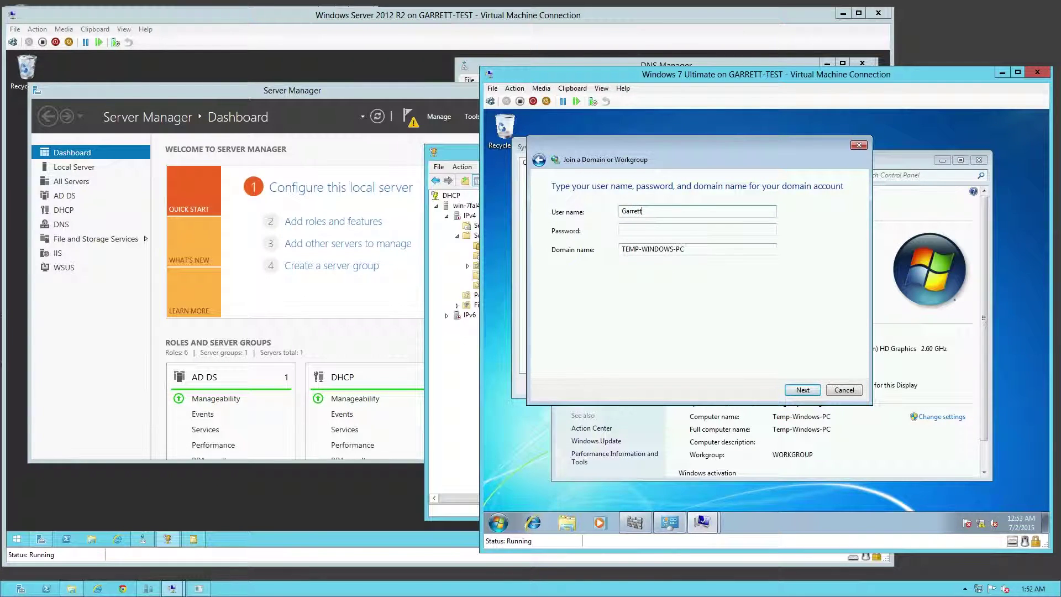
pyautogui.press('Tab')
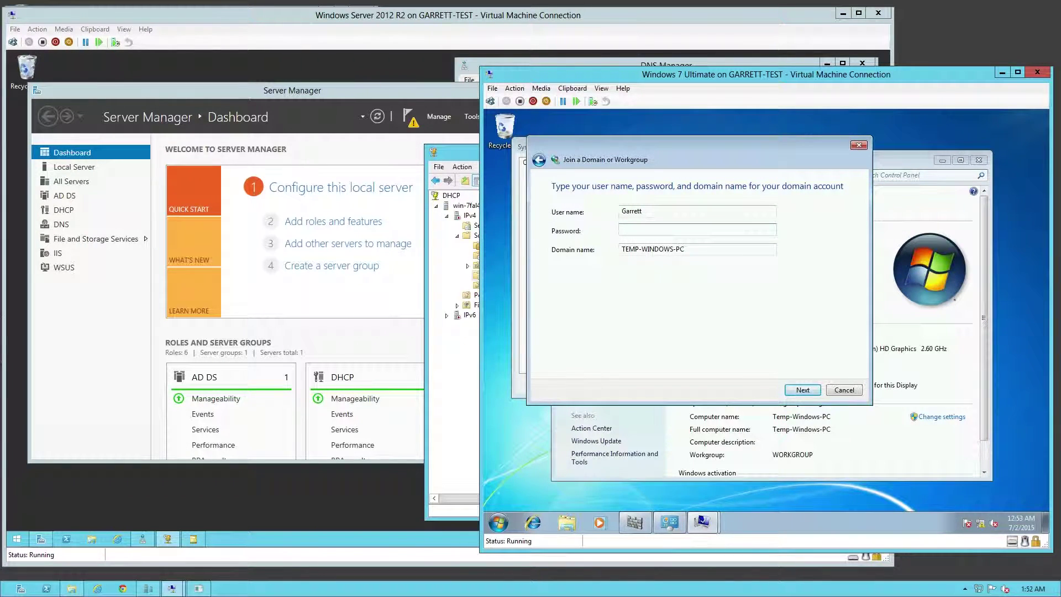
pyautogui.write('••')
pyautogui.press('BackSpace')
pyautogui.press('BackSpace')
pyautogui.press('BackSpace')
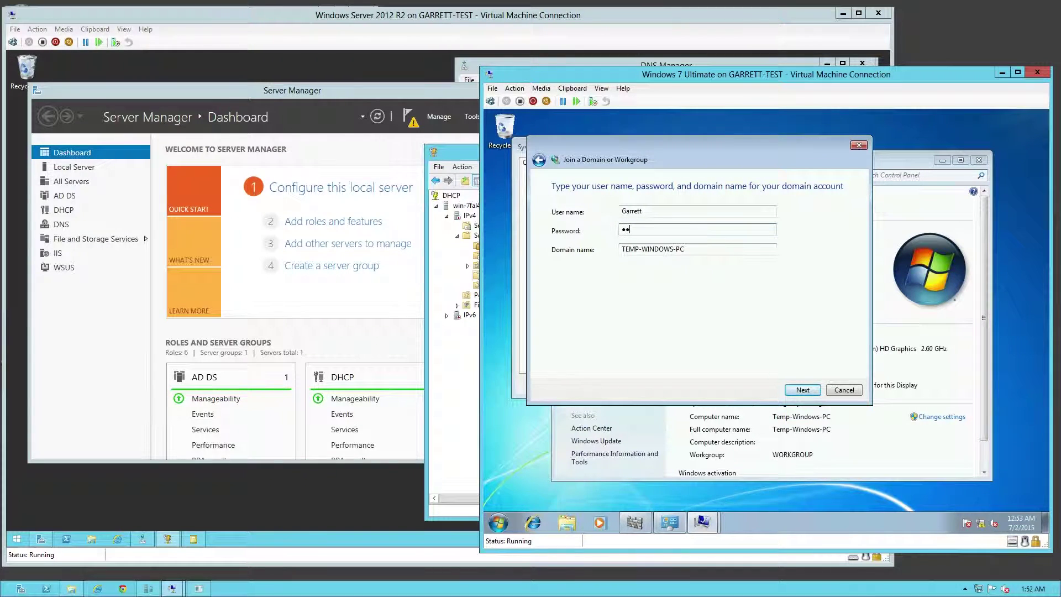
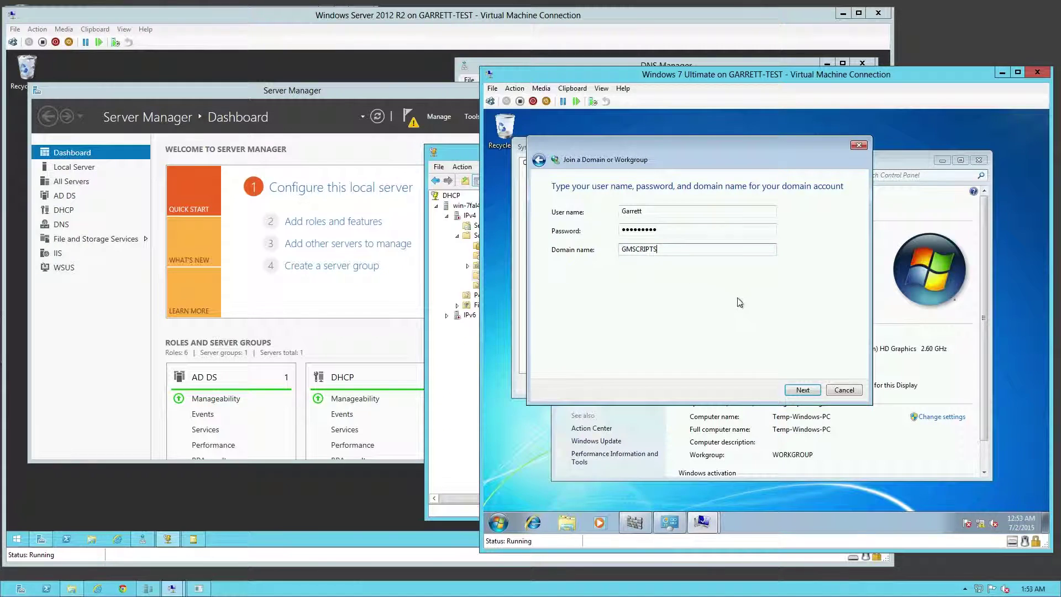
# Advance past the computer-name step and check the Computers container in Active Directory Users and Computers.
pyautogui.click(803, 390)
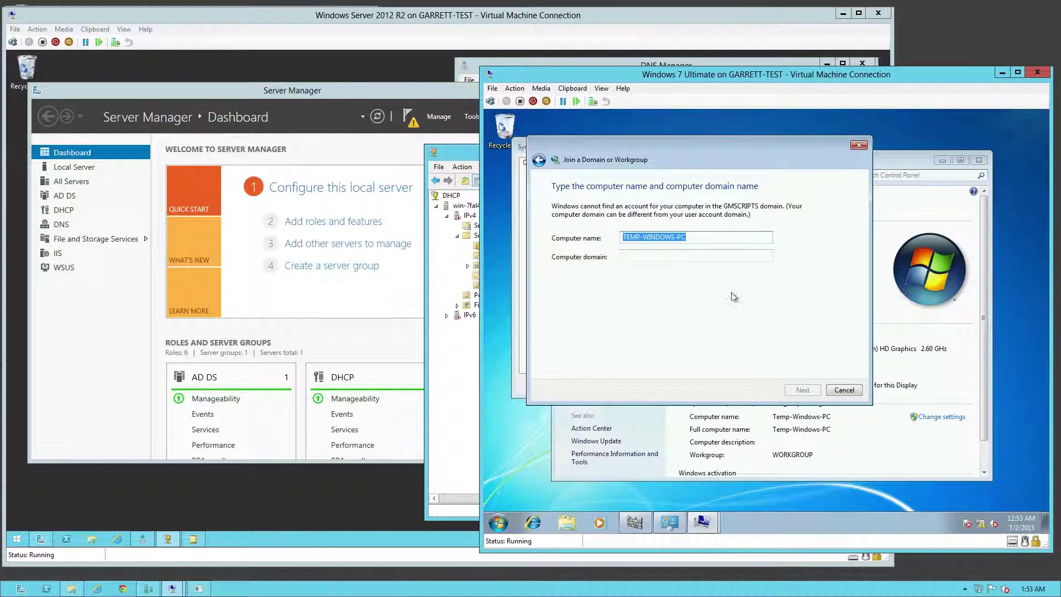
pyautogui.click(698, 238)
pyautogui.moveTo(699, 237); pyautogui.dragTo(575, 240)
pyautogui.click(390, 19)
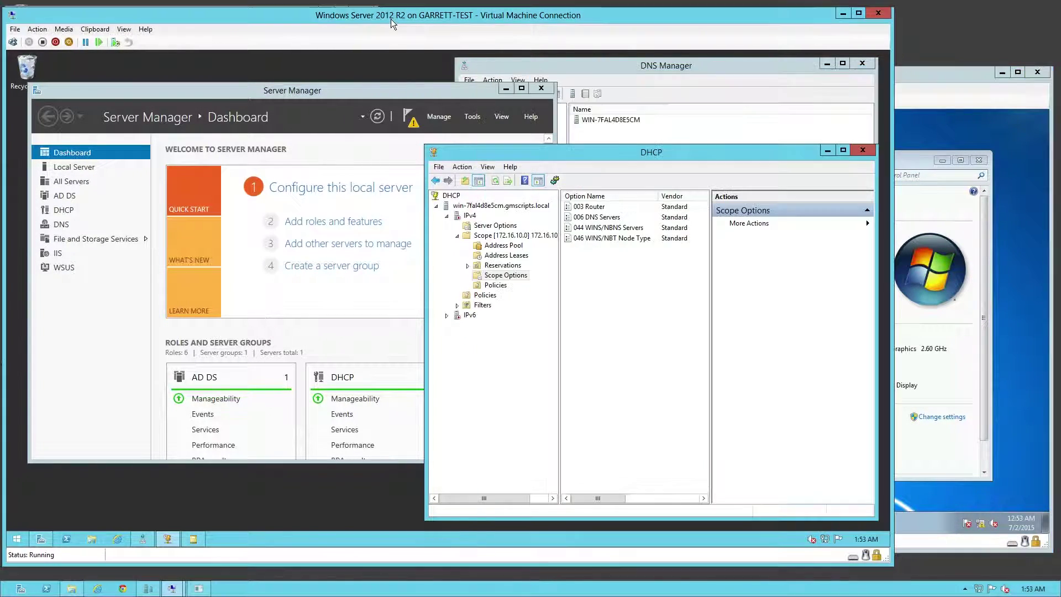
pyautogui.click(193, 539)
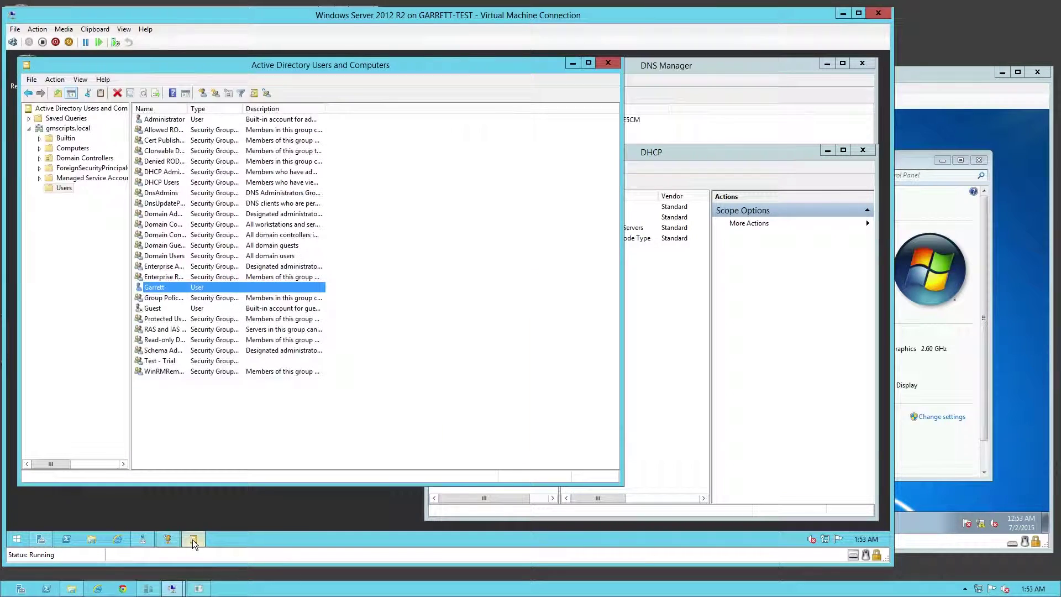
pyautogui.click(69, 148)
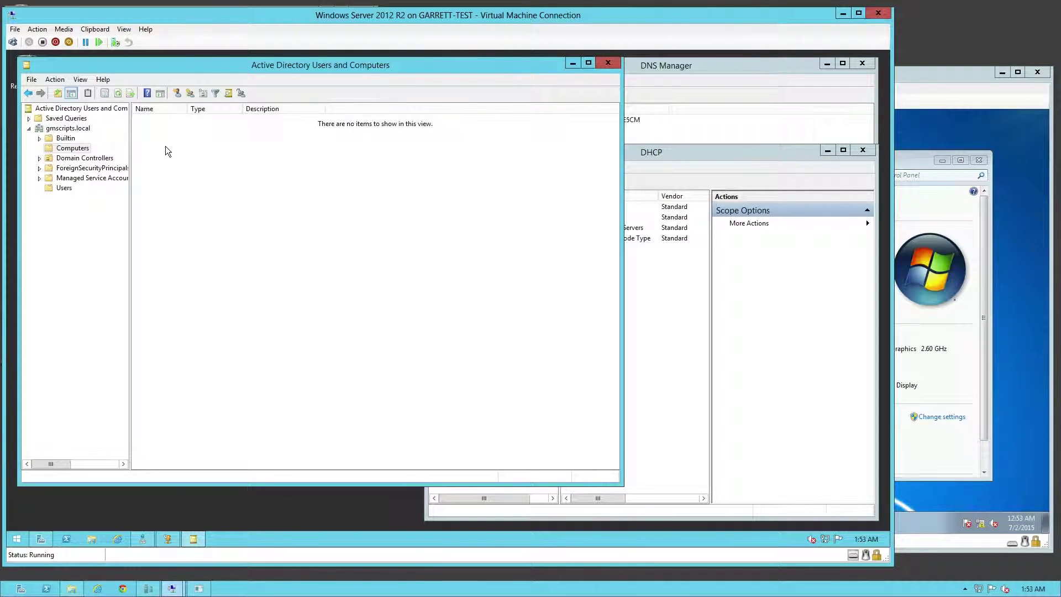
# Back in Windows 7, enter GMSCRIPTS. as the computer domain and continue to the credentials prompt.
pyautogui.click(937, 83)
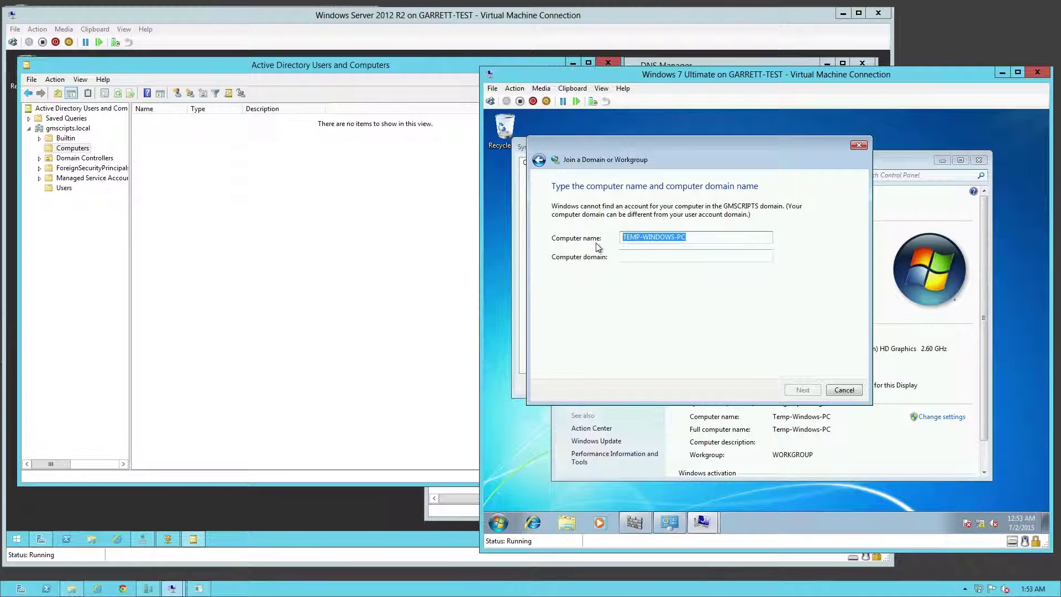
pyautogui.click(652, 239)
pyautogui.doubleClick(643, 239)
pyautogui.click(666, 255)
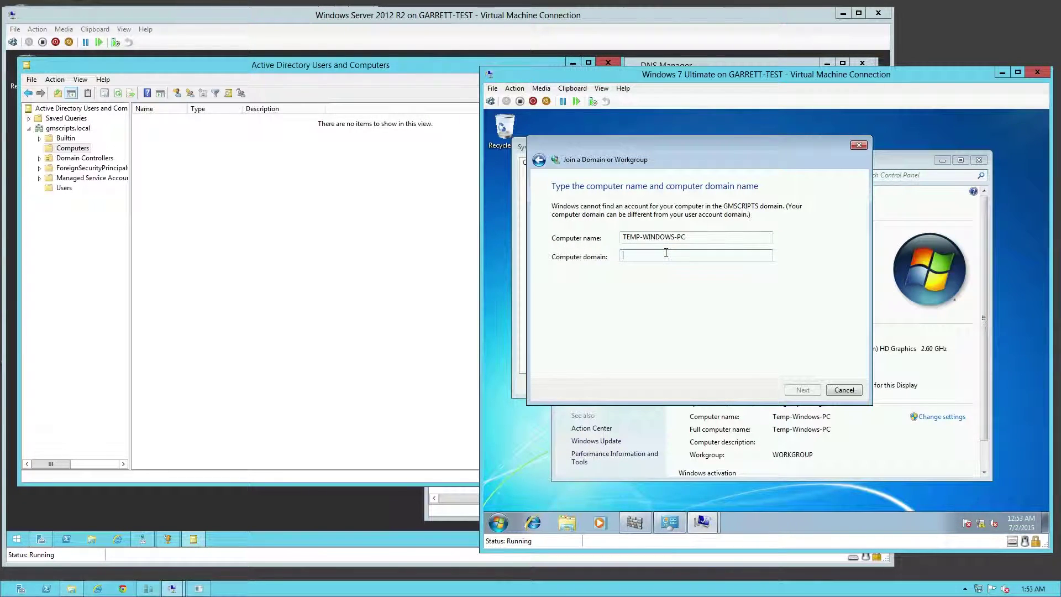
pyautogui.write('GMS')
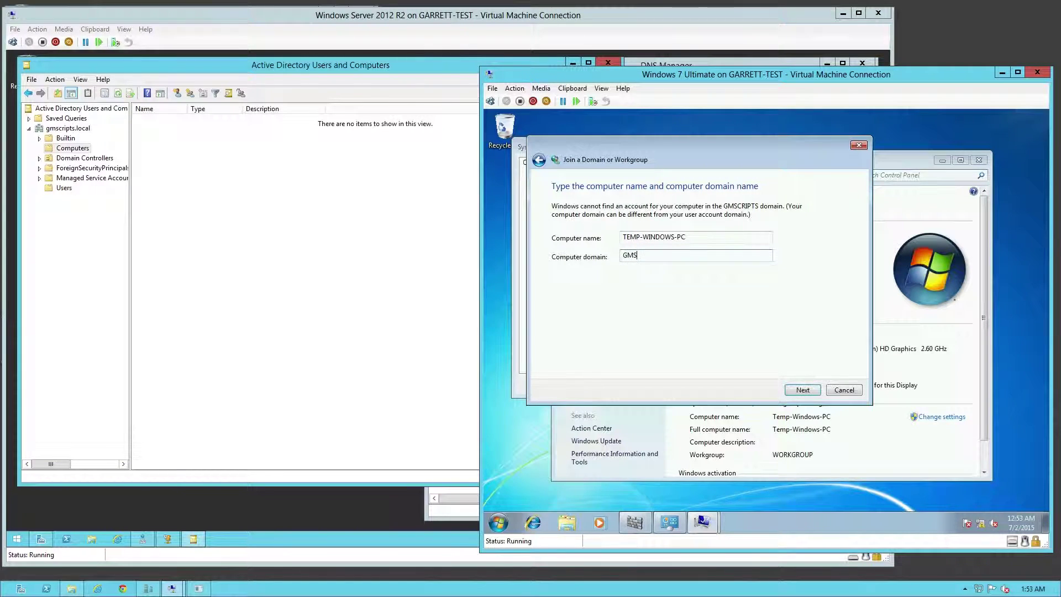
pyautogui.write('CRIPTS.')
pyautogui.click(802, 390)
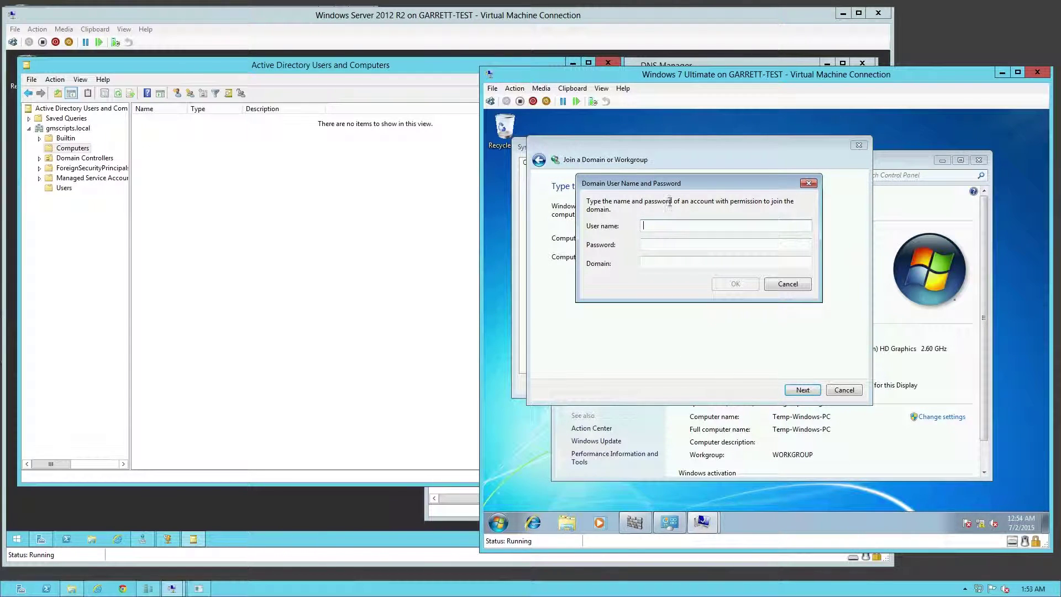
# Submit the Administrator account, its password and domain GMSCRIPTS.LOCAL to join the domain.
pyautogui.moveTo(672, 187); pyautogui.dragTo(660, 287)
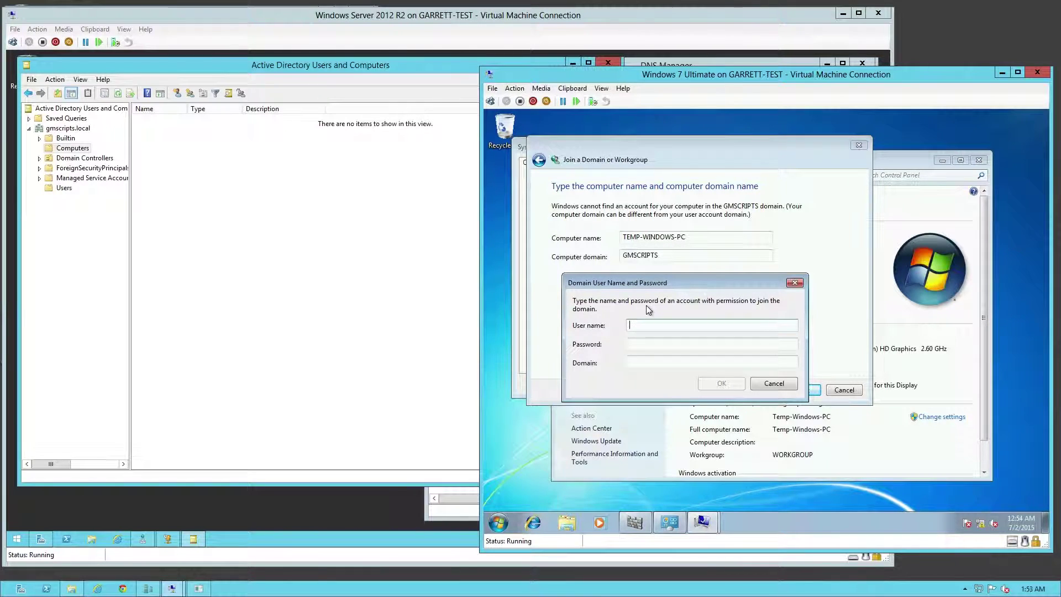
pyautogui.write('Administrator')
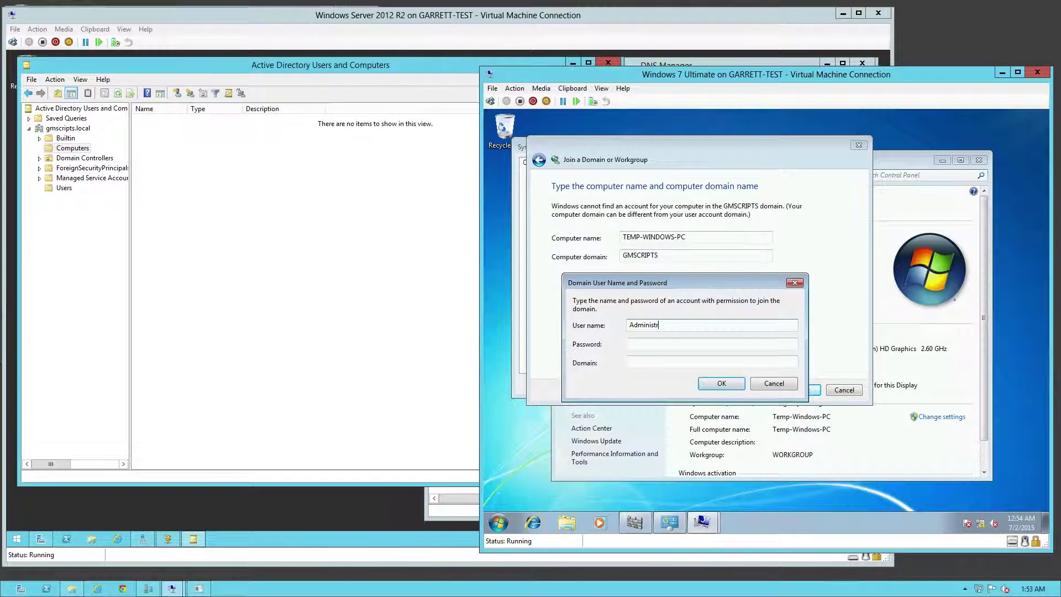
pyautogui.press('Tab')
pyautogui.write('Passw')
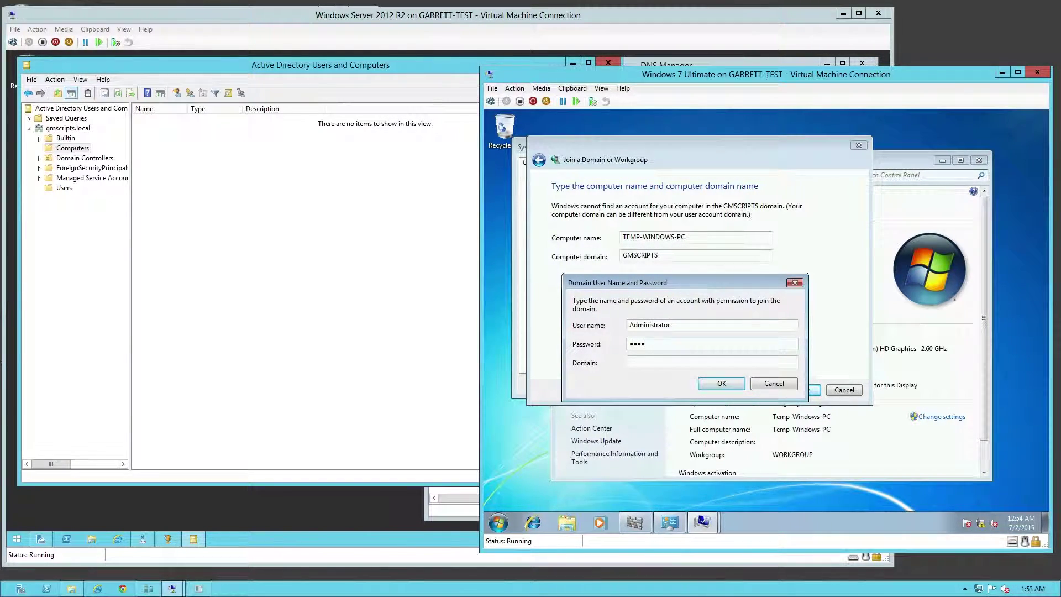
pyautogui.press('BackSpace')
pyautogui.press('BackSpace')
pyautogui.press('BackSpace')
pyautogui.press('BackSpace')
pyautogui.press('BackSpace')
pyautogui.press('Tab')
pyautogui.write('GMSCRI')
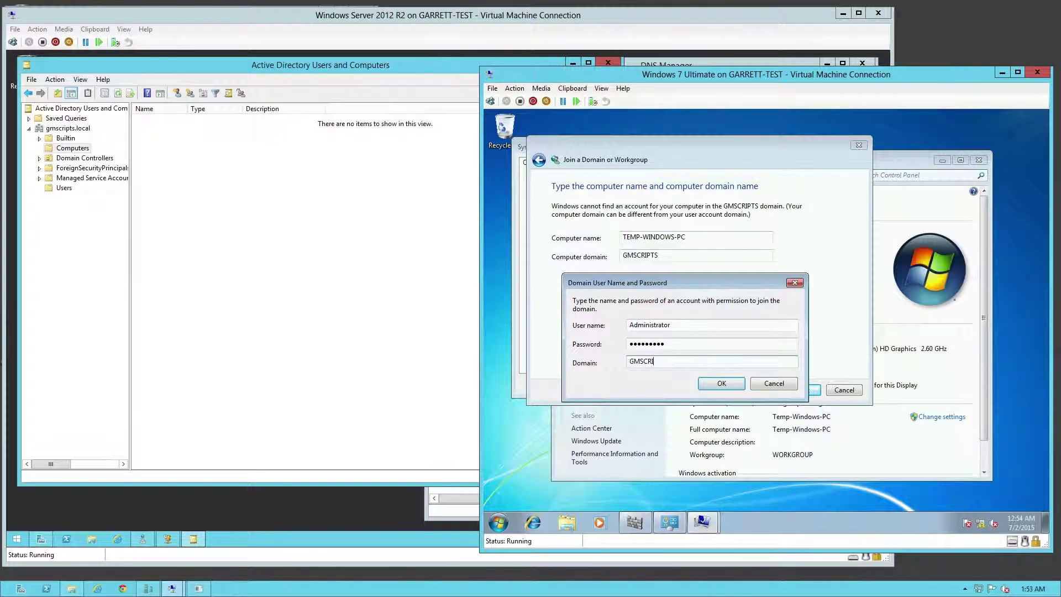
pyautogui.write('PTS.LOCAL')
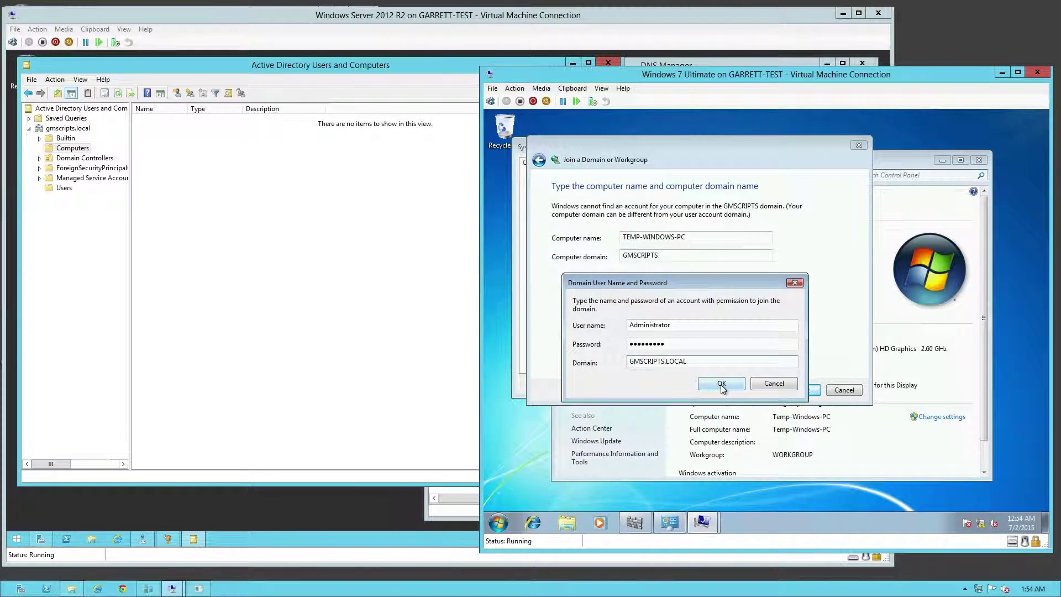
pyautogui.click(714, 383)
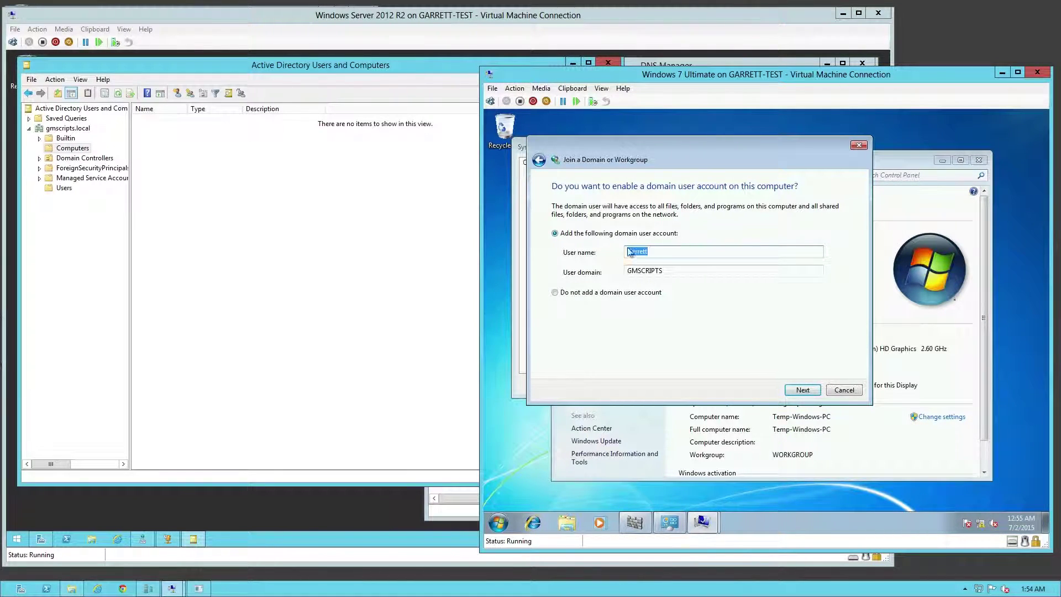
# Give the domain user account Administrator access on the Windows 7 computer.
pyautogui.click(801, 391)
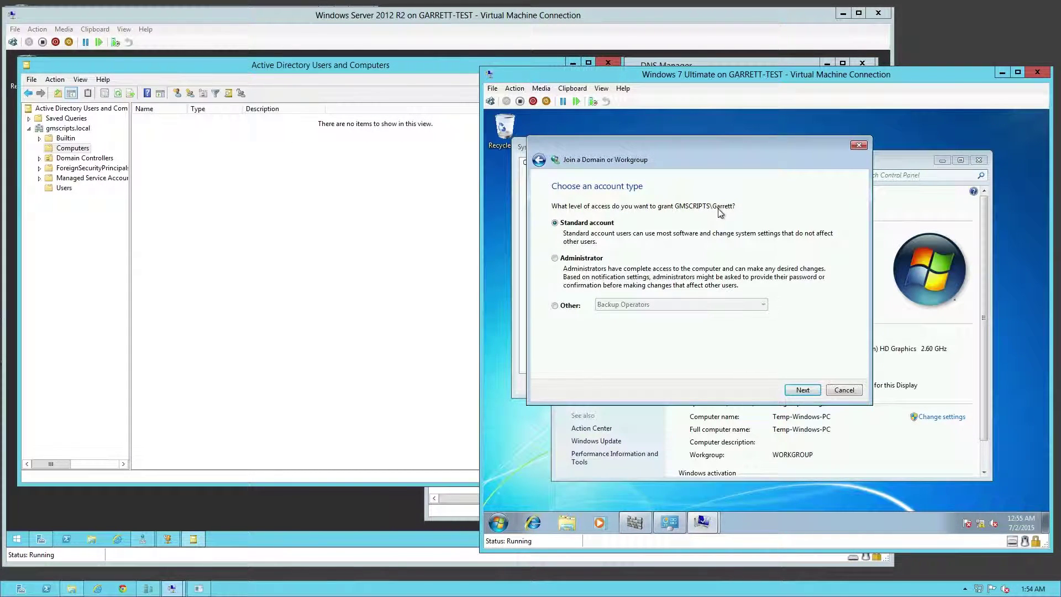
pyautogui.click(587, 259)
pyautogui.click(586, 224)
pyautogui.click(569, 307)
pyautogui.click(668, 305)
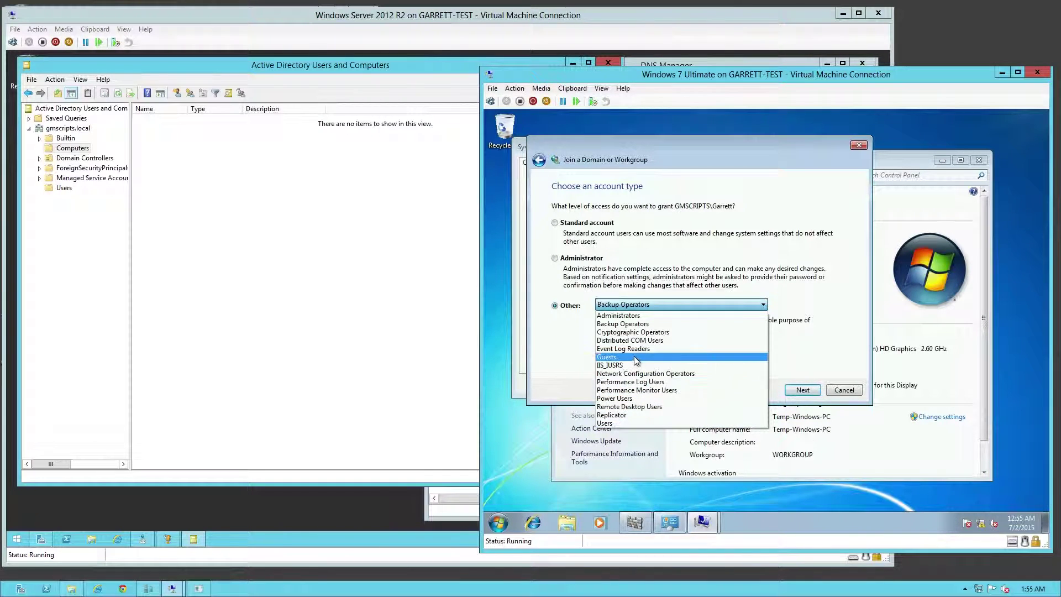
pyautogui.click(608, 304)
pyautogui.click(592, 261)
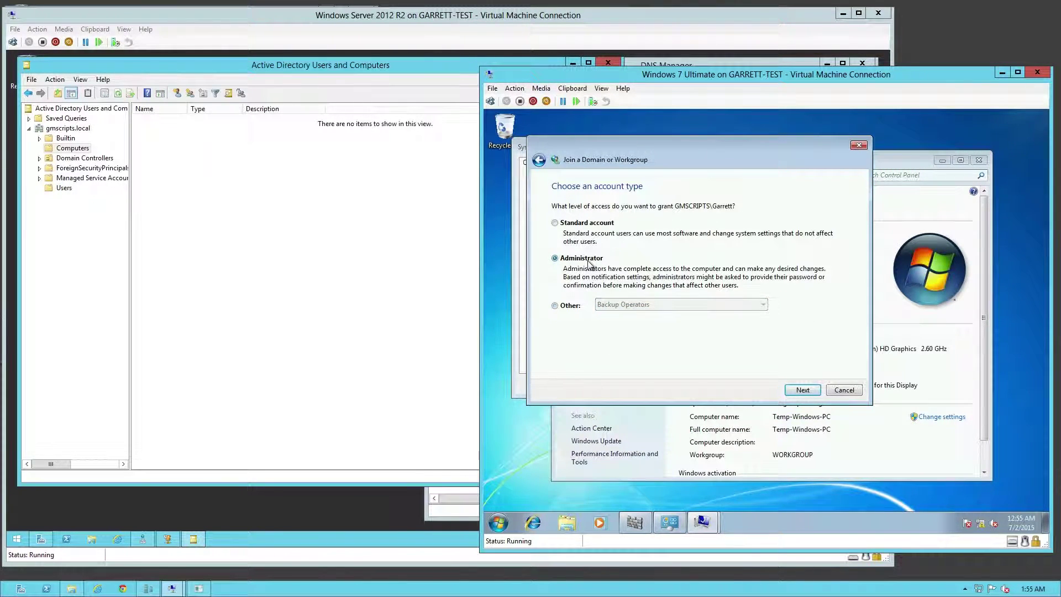
pyautogui.click(803, 390)
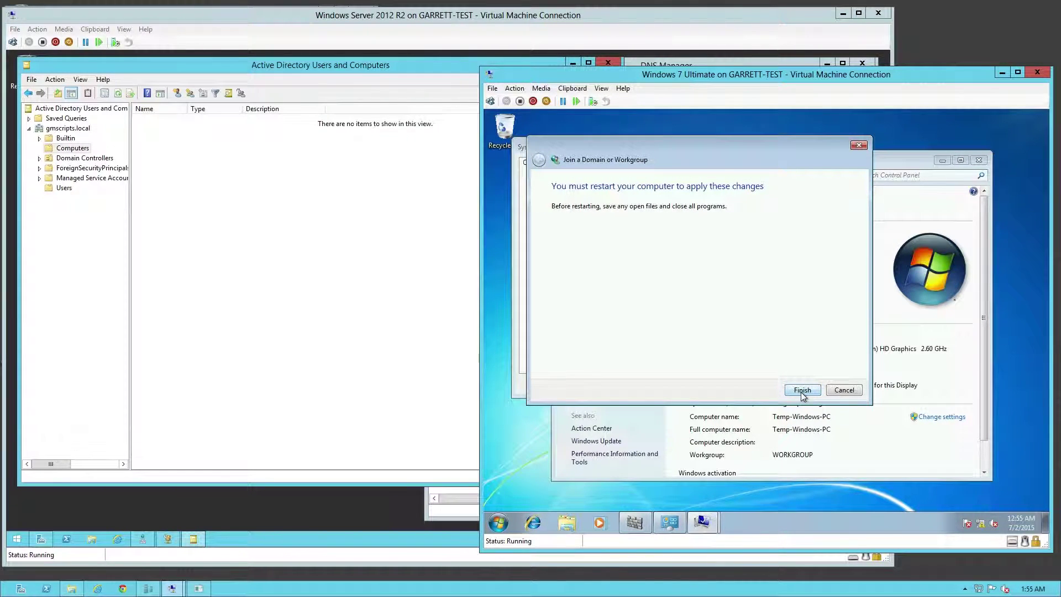
# Finish the join wizard, close System Properties and restart the VM now.
pyautogui.click(802, 392)
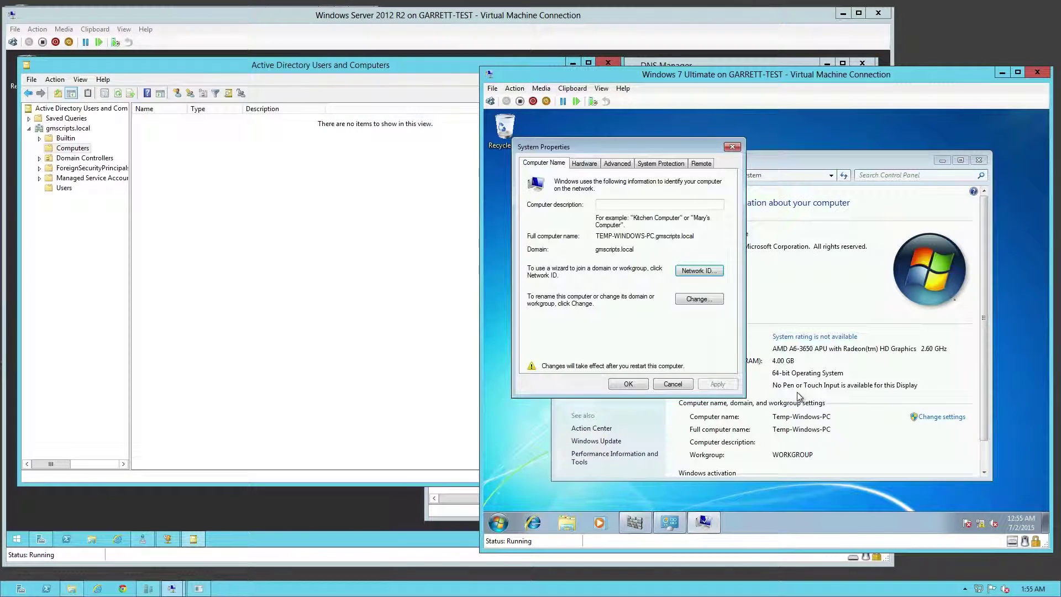
pyautogui.click(628, 384)
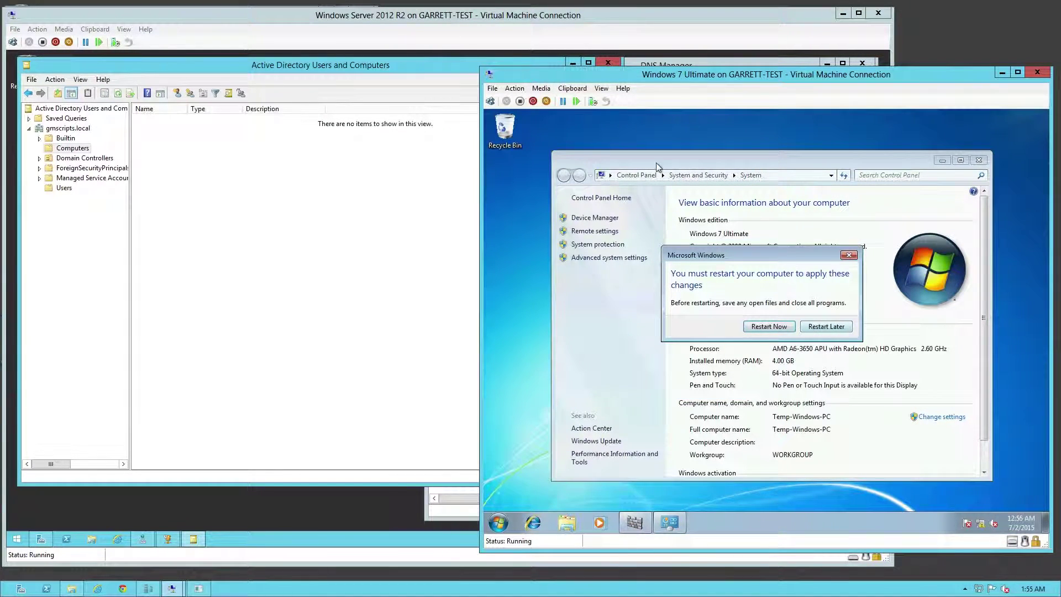
pyautogui.click(777, 327)
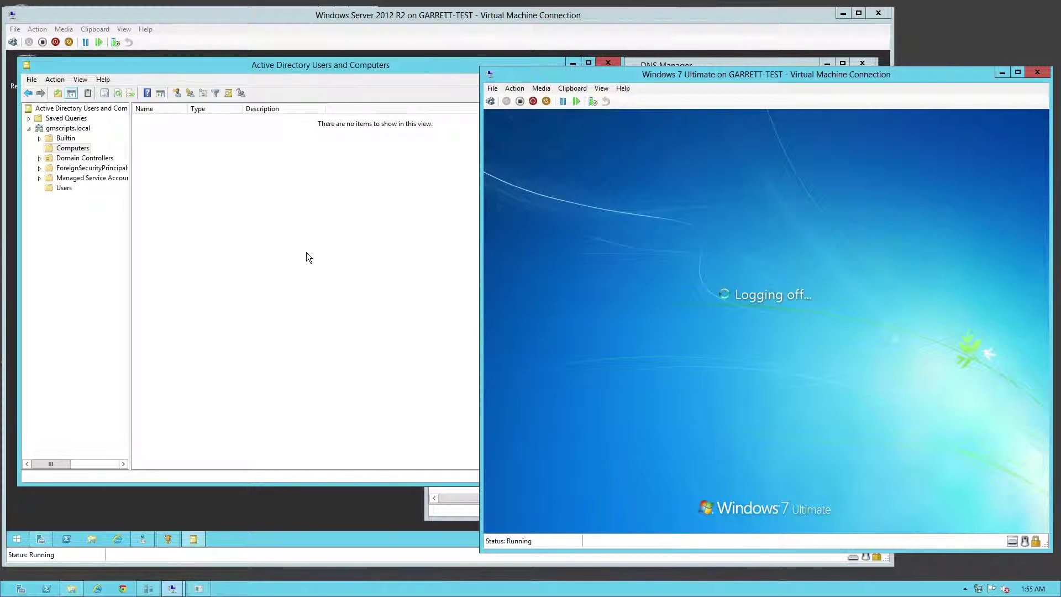
# Start a New Object - User in the gmscripts.local Users container on the server.
pyautogui.click(321, 233)
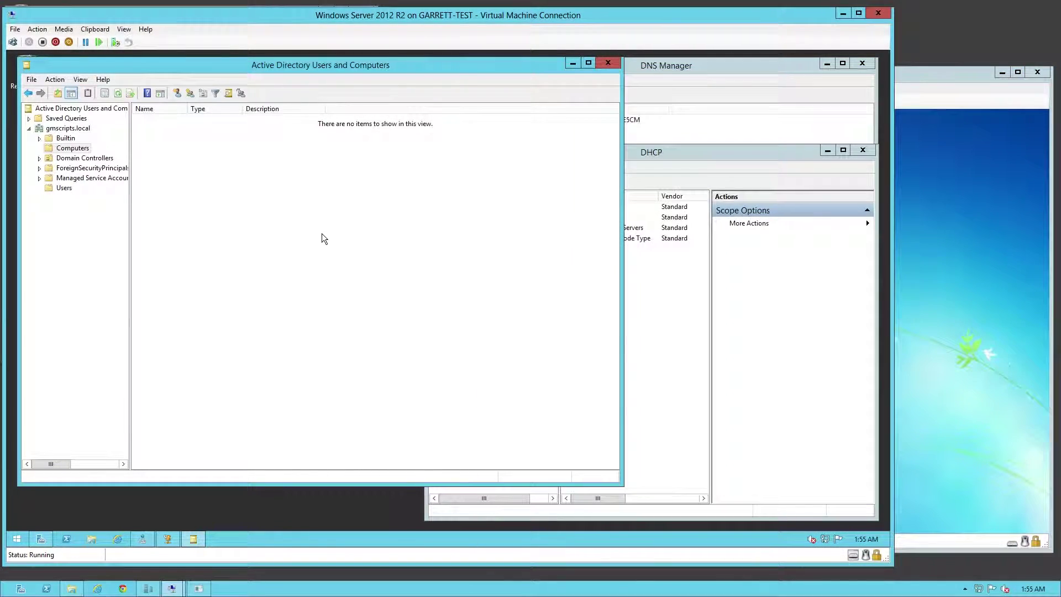
pyautogui.click(62, 188)
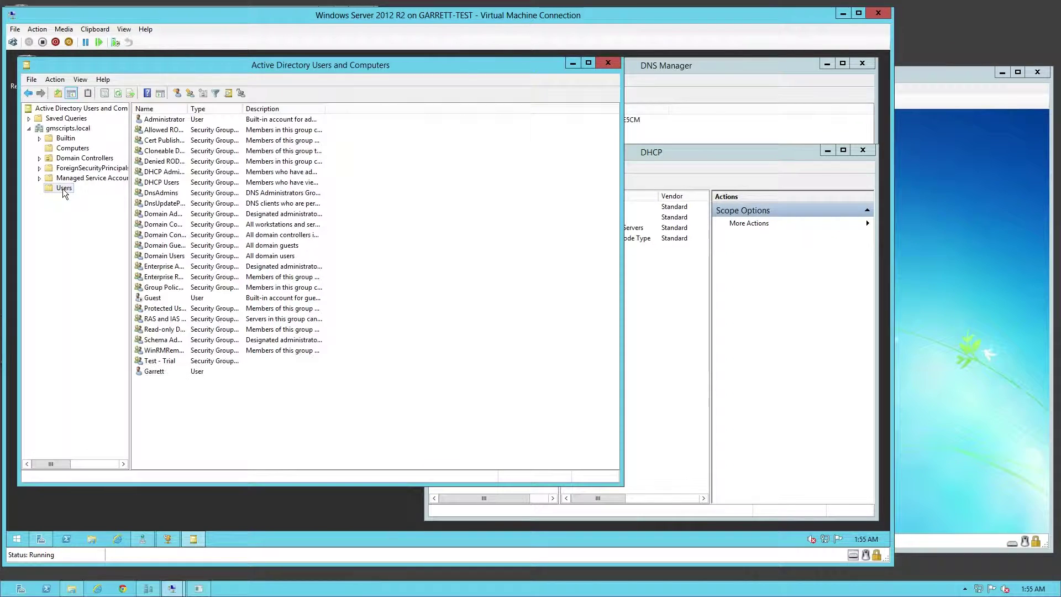
pyautogui.rightClick(166, 384)
pyautogui.moveTo(243, 268)
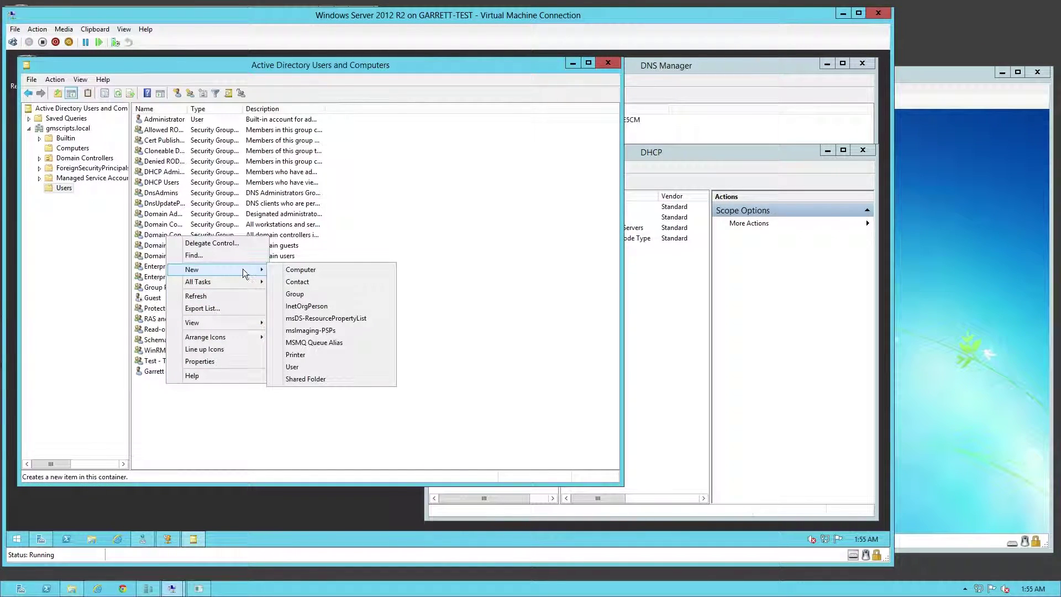
pyautogui.click(306, 367)
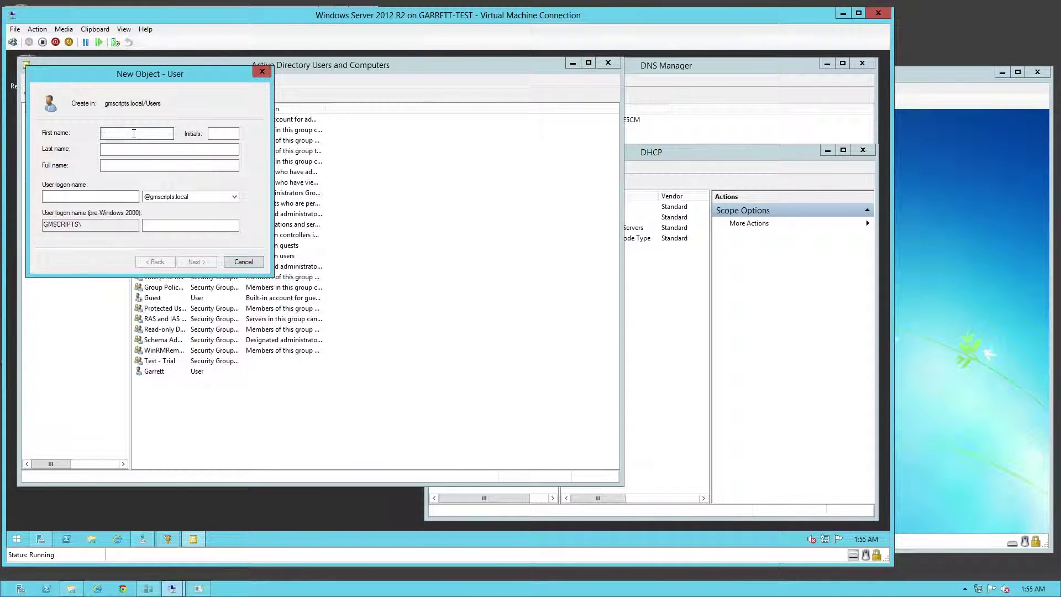
# Enter the new user's full name and logon name.
pyautogui.write('Bailey')
pyautogui.click(71, 197)
pyautogui.write('bailey')
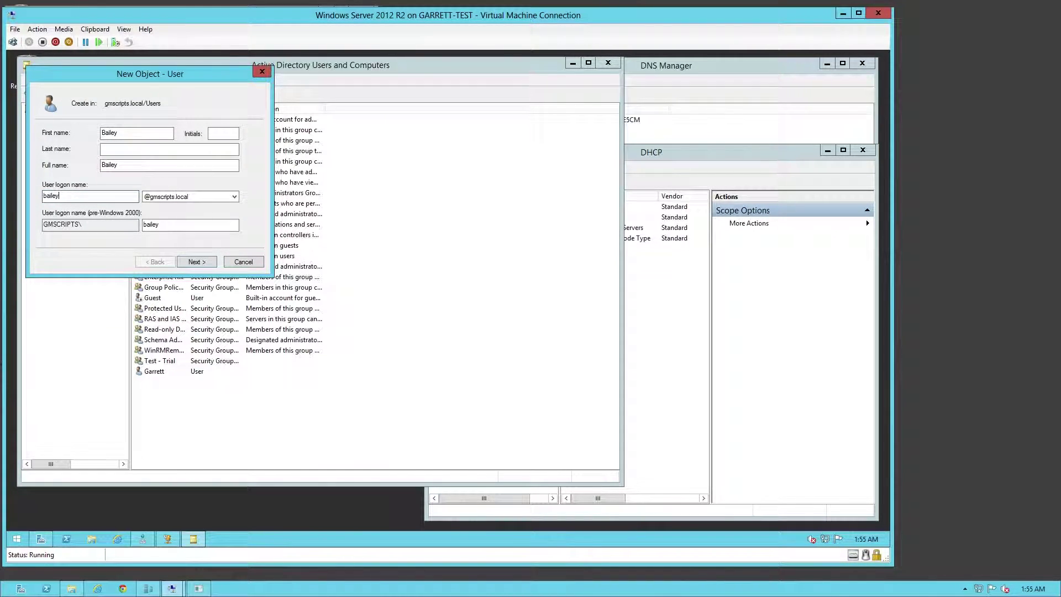
pyautogui.click(195, 262)
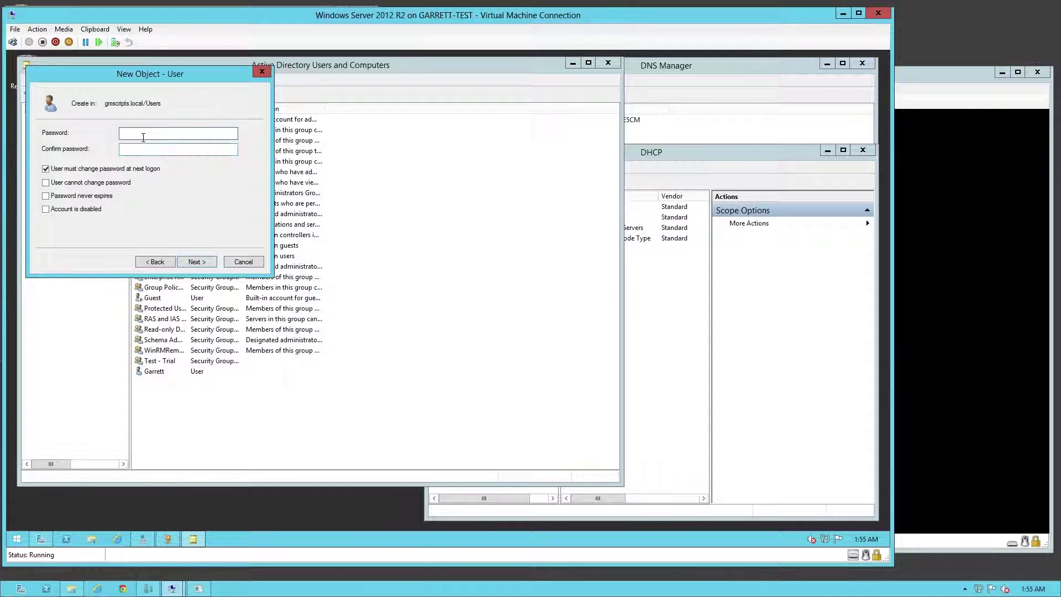
# Set a password that never expires and cannot be changed, then select the Test - Trial group.
pyautogui.press('Tab')
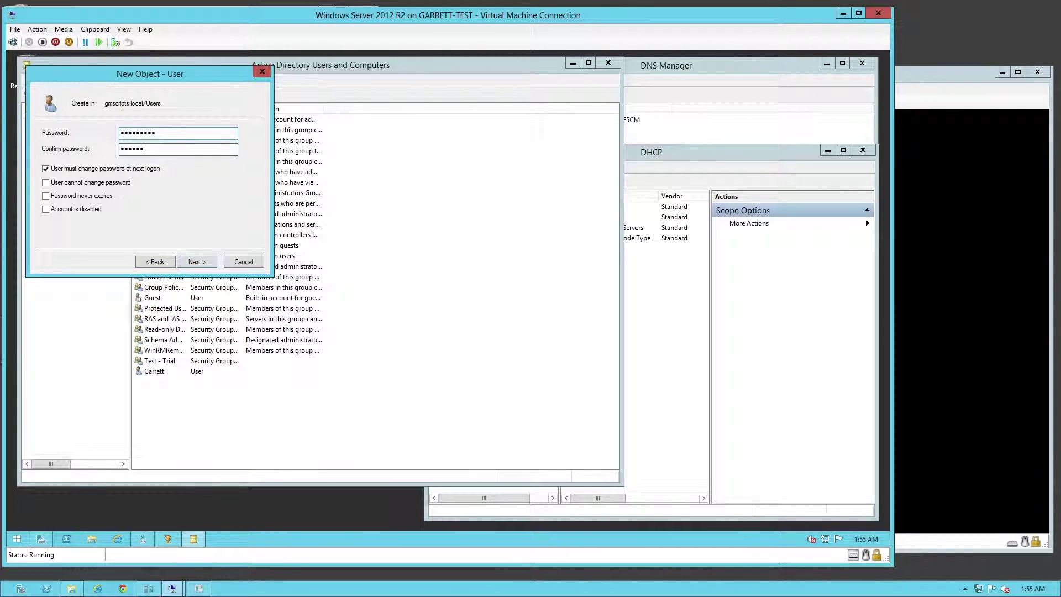
pyautogui.click(55, 169)
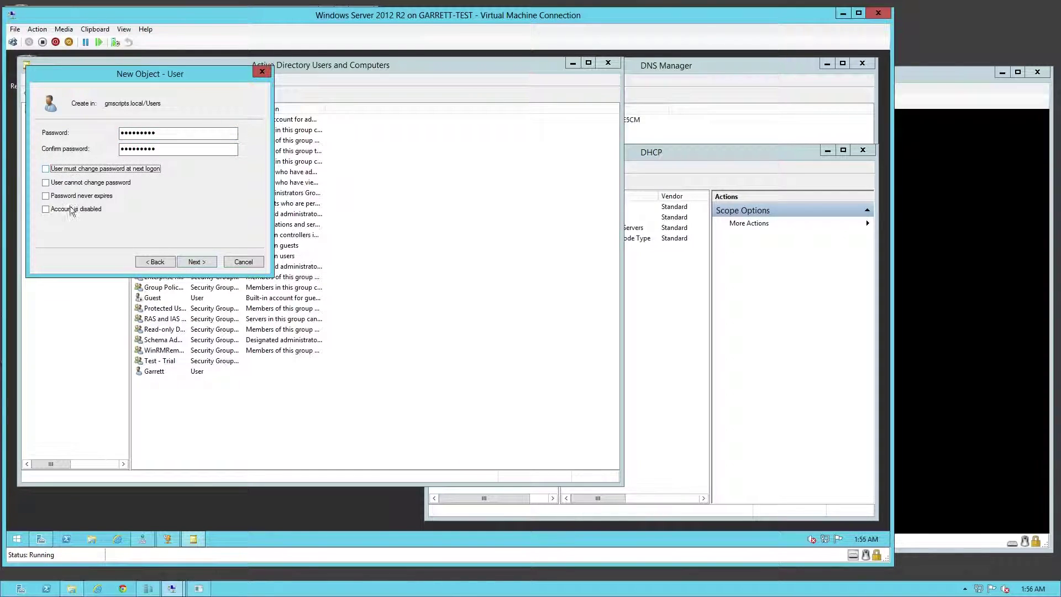
pyautogui.click(85, 186)
pyautogui.moveTo(94, 200); pyautogui.dragTo(112, 231)
pyautogui.press('space')
pyautogui.click(197, 262)
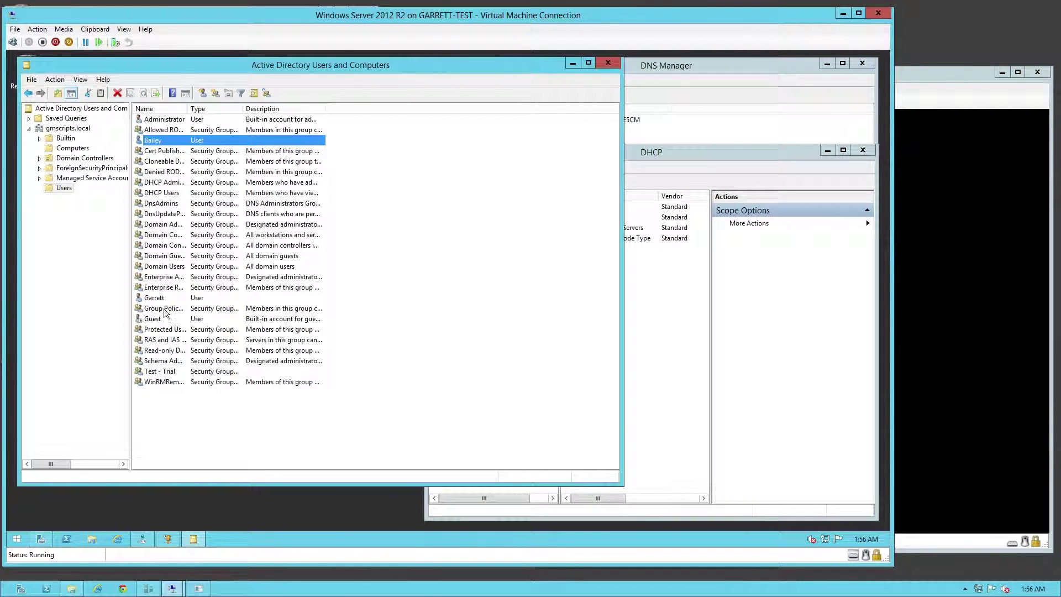
pyautogui.click(164, 267)
pyautogui.press('t')
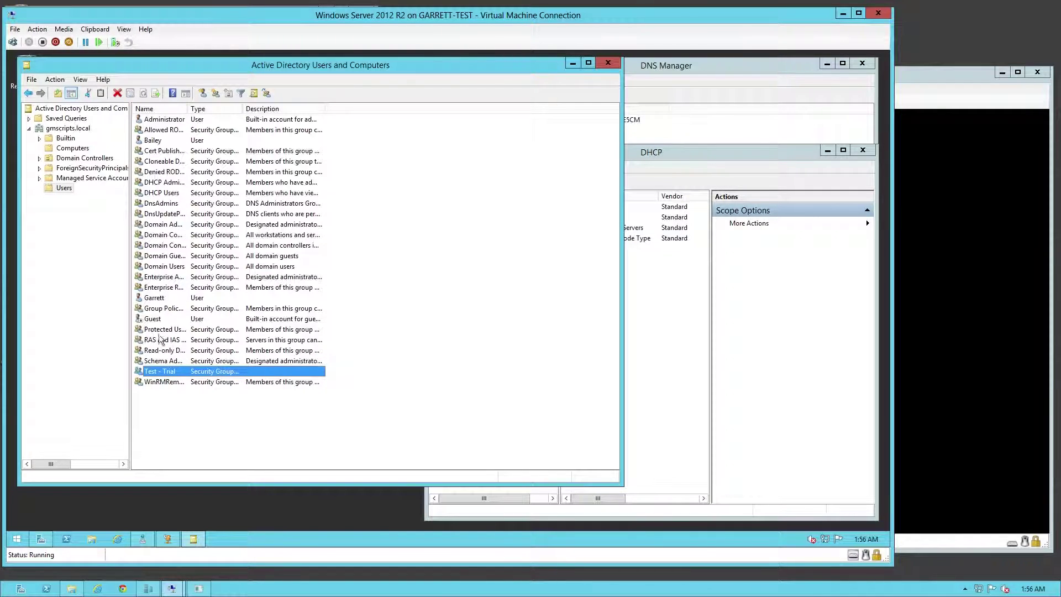
# Open the Test - Trial group's members and add the first domain user.
pyautogui.rightClick(163, 374)
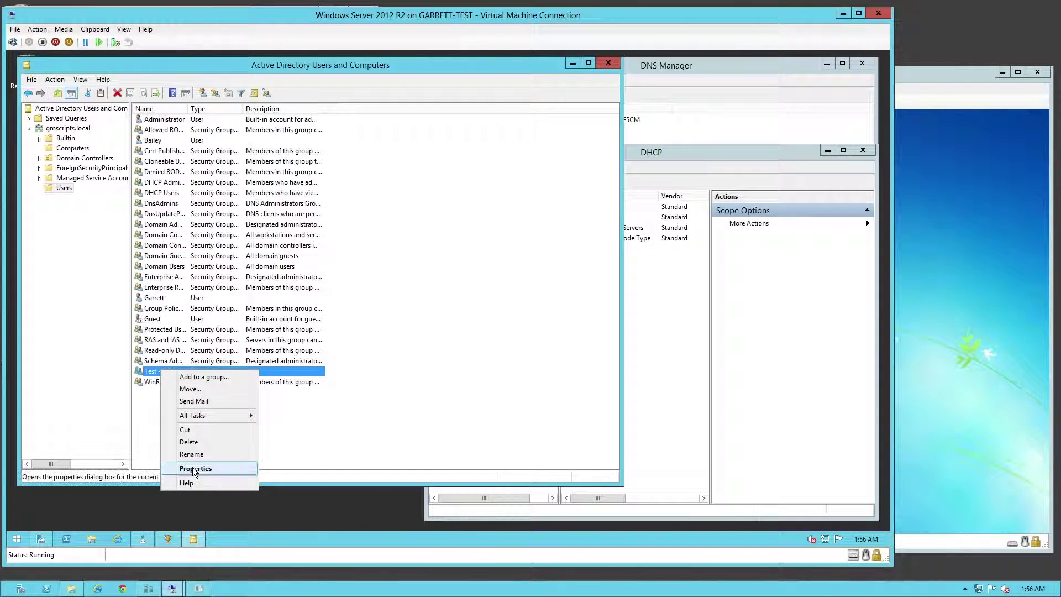
pyautogui.click(194, 467)
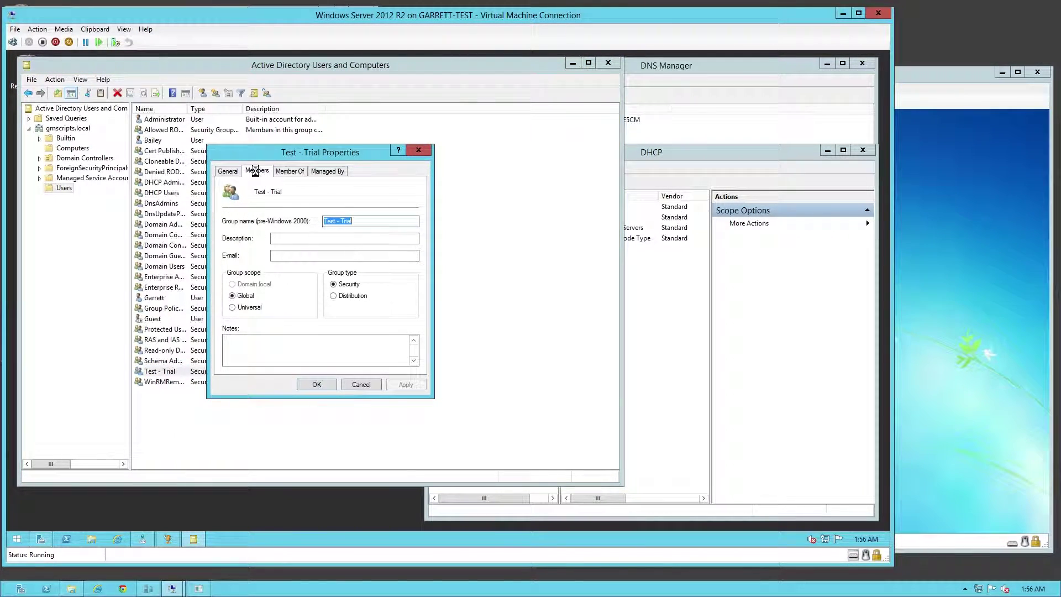
pyautogui.click(258, 172)
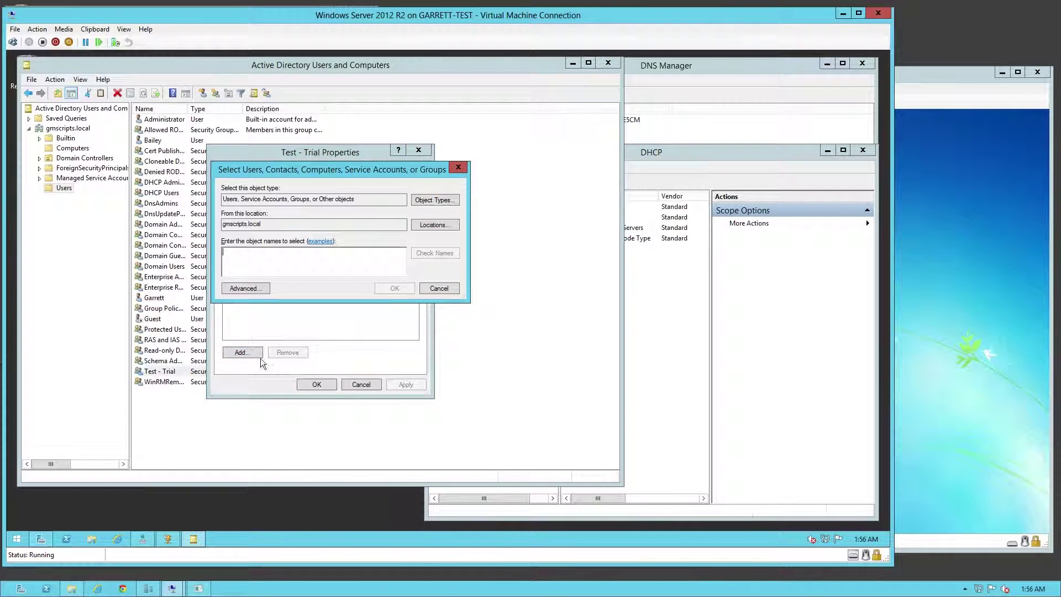
pyautogui.write('Garrett')
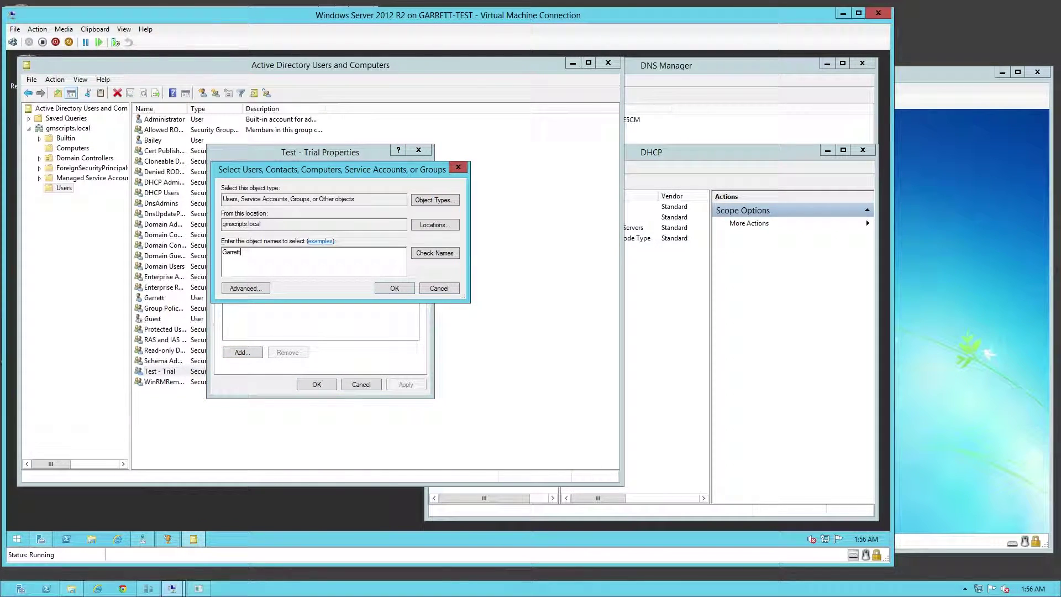
pyautogui.click(435, 253)
pyautogui.click(394, 289)
# Add the second domain user, apply the membership and close the group properties.
pyautogui.click(244, 352)
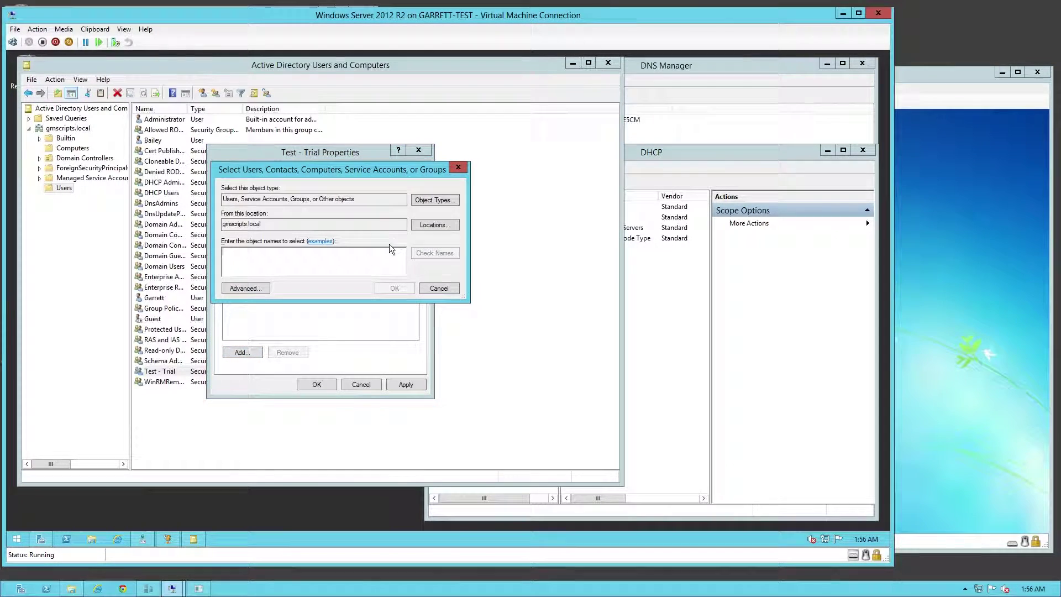
pyautogui.write('Bailey')
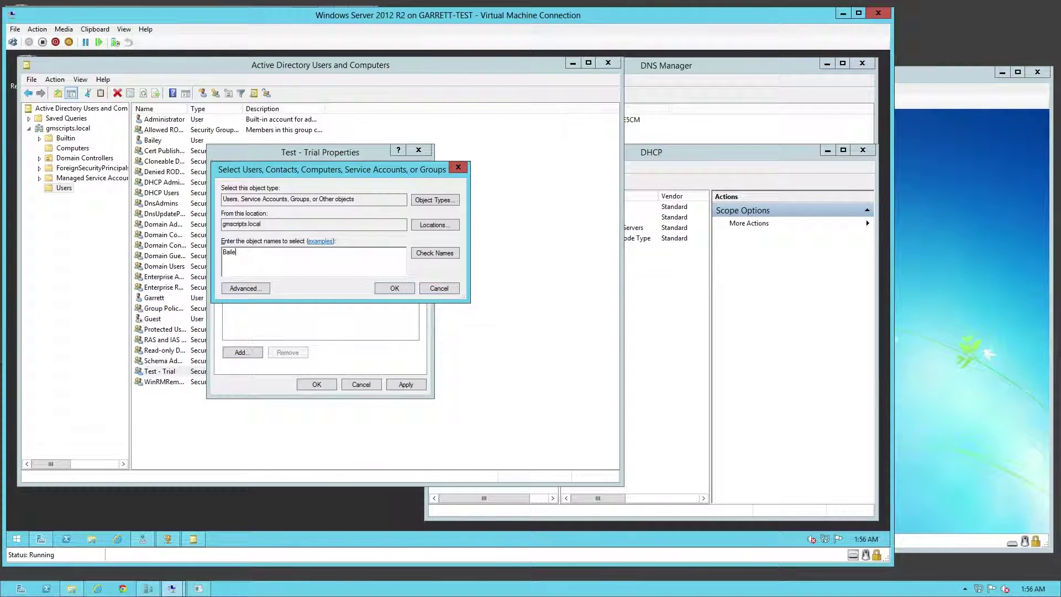
pyautogui.click(433, 256)
pyautogui.click(397, 290)
pyautogui.click(408, 384)
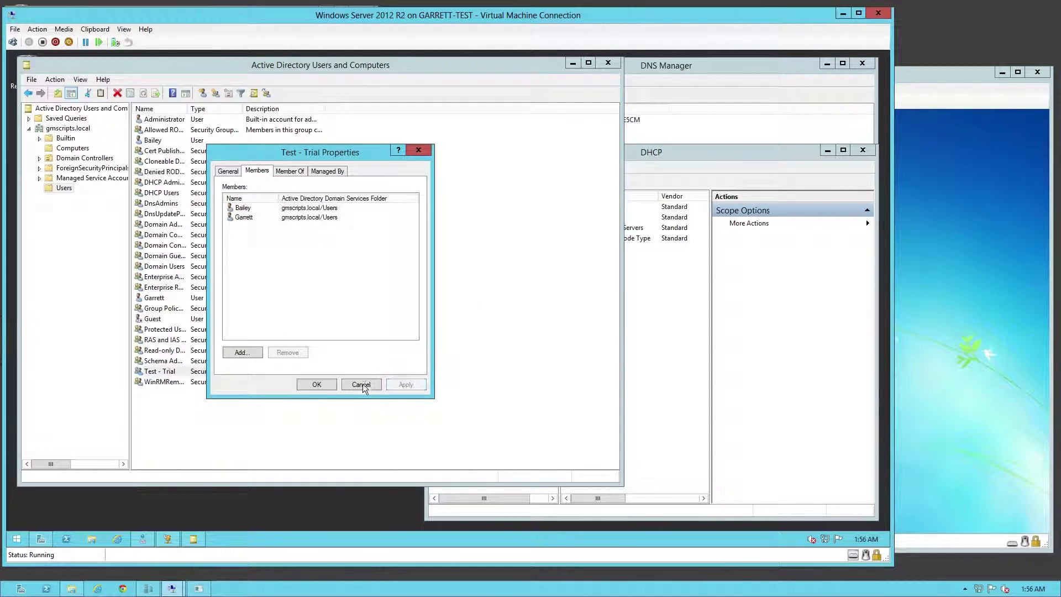
pyautogui.click(243, 209)
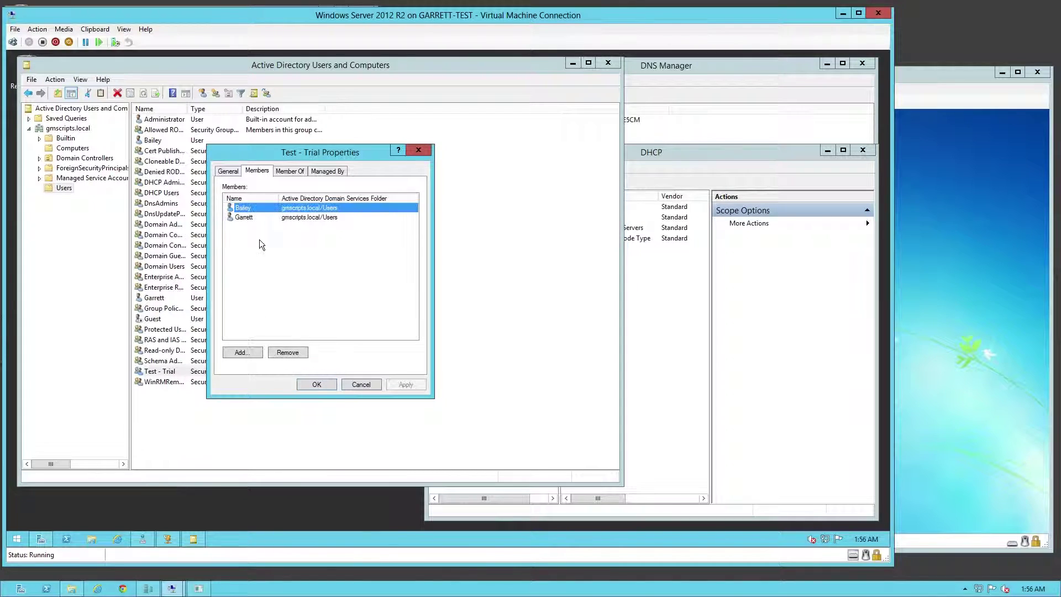
pyautogui.click(328, 387)
pyautogui.hotkey('alt', 'Tab')
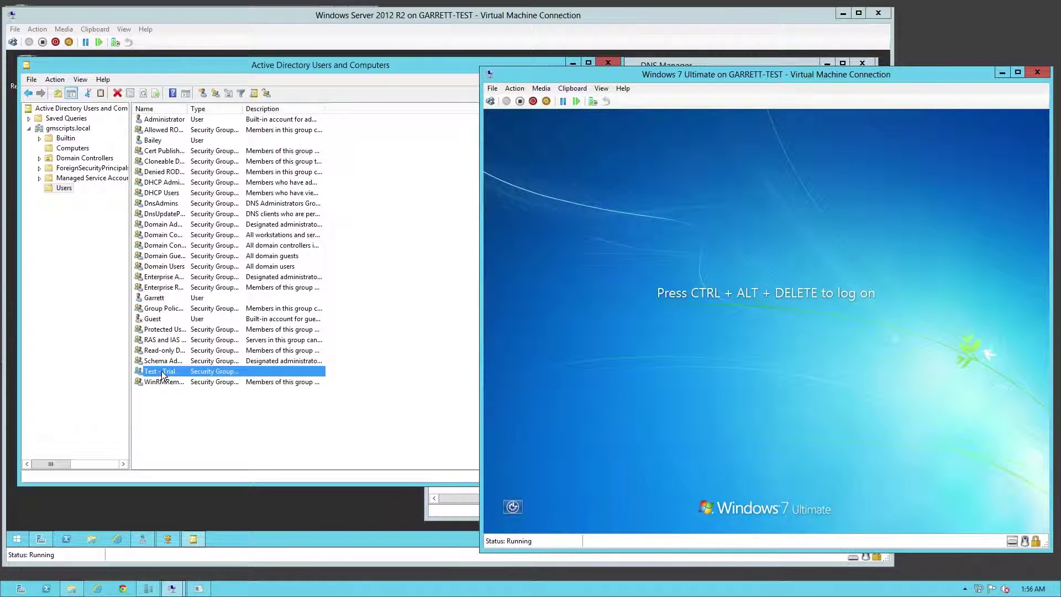
# Send Ctrl+Alt+Delete and try the local password twice, dismissing the no-logon-servers errors.
pyautogui.click(520, 89)
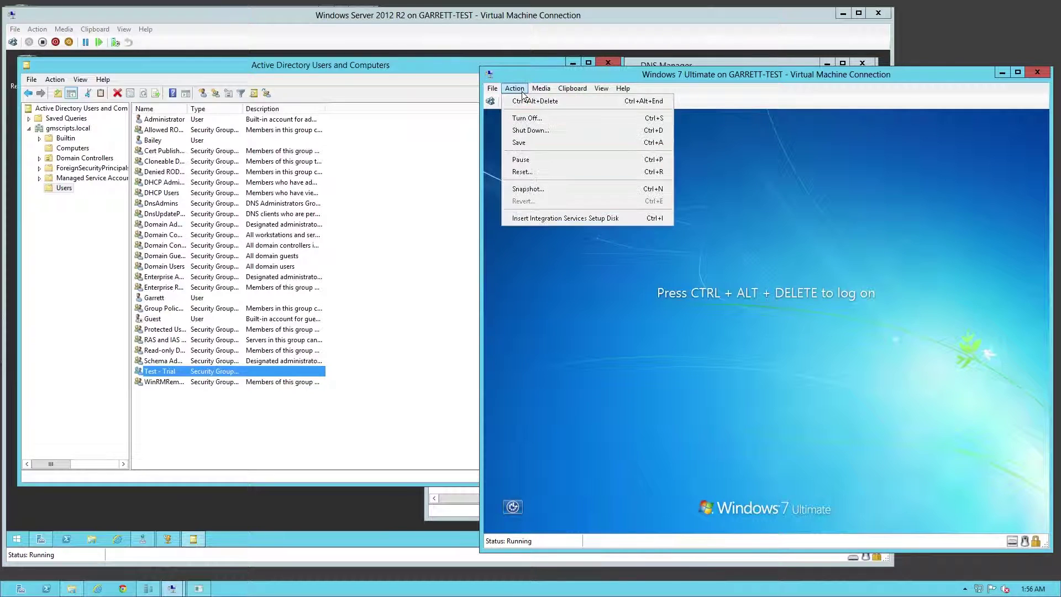
pyautogui.click(532, 101)
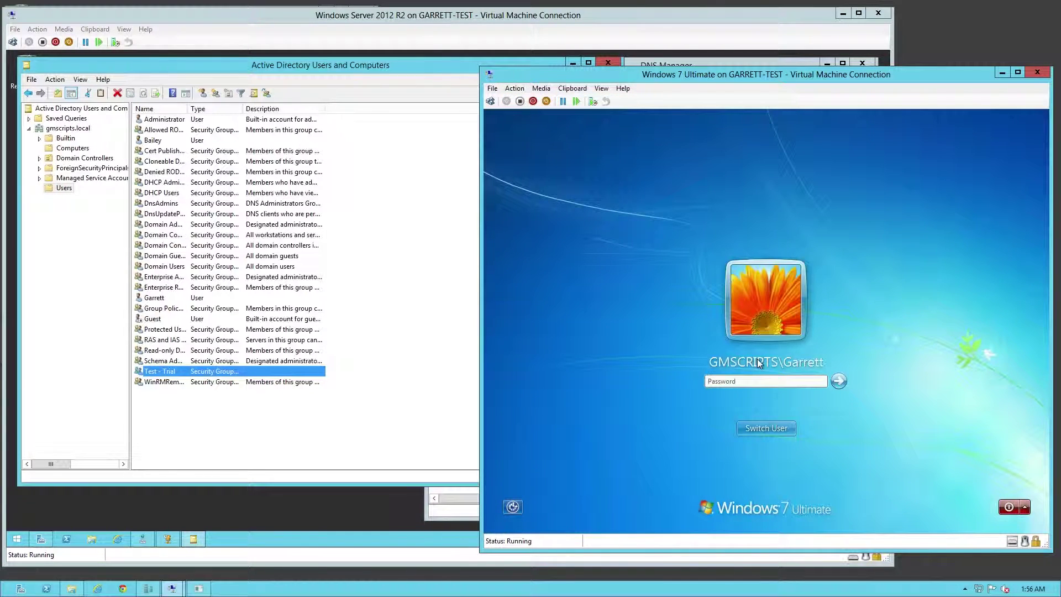
pyautogui.write('••••')
pyautogui.press('Return')
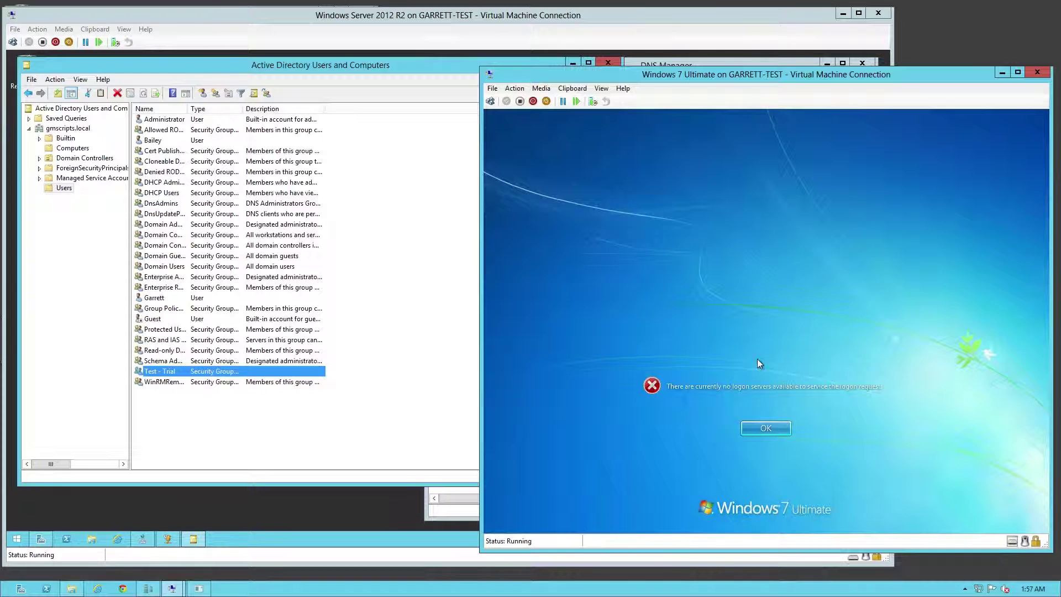
pyautogui.press('Return')
pyautogui.write('*********')
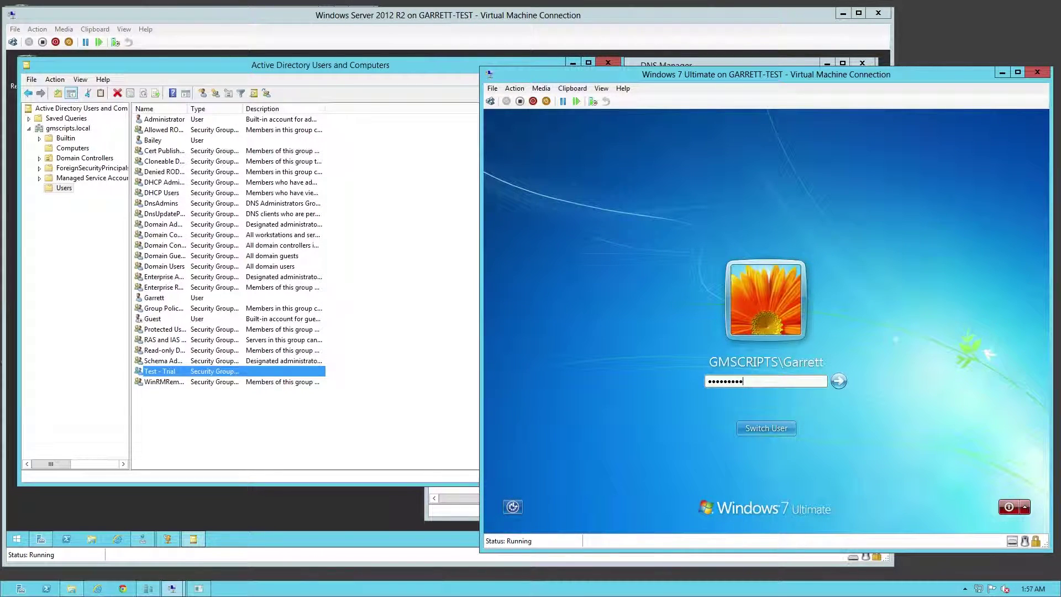
pyautogui.press('Return')
pyautogui.click(771, 426)
pyautogui.click(771, 428)
# Sign in as Other User with the domain user's name and password.
pyautogui.click(800, 360)
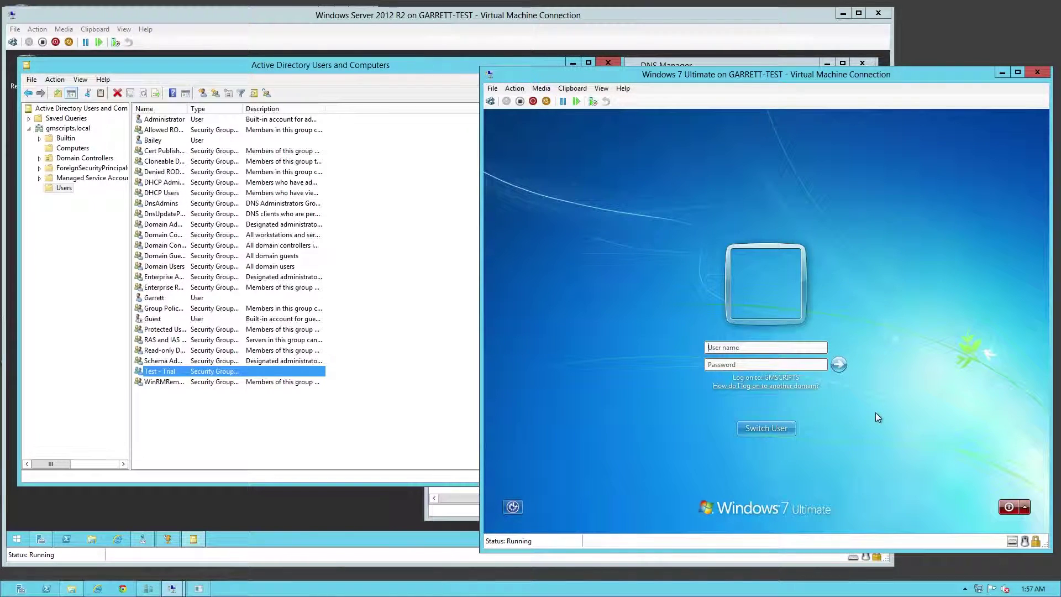
pyautogui.write('\\Adm')
pyautogui.press('BackSpace')
pyautogui.press('BackSpace')
pyautogui.press('BackSpace')
pyautogui.press('BackSpace')
pyautogui.press('BackSpace')
pyautogui.press('BackSpace')
pyautogui.press('BackSpace')
pyautogui.press('BackSpace')
pyautogui.press('BackSpace')
pyautogui.press('BackSpace')
pyautogui.press('BackSpace')
pyautogui.press('BackSpace')
pyautogui.press('BackSpace')
pyautogui.write('garrett')
pyautogui.press('Tab')
pyautogui.write('p••••••')
pyautogui.press('Return')
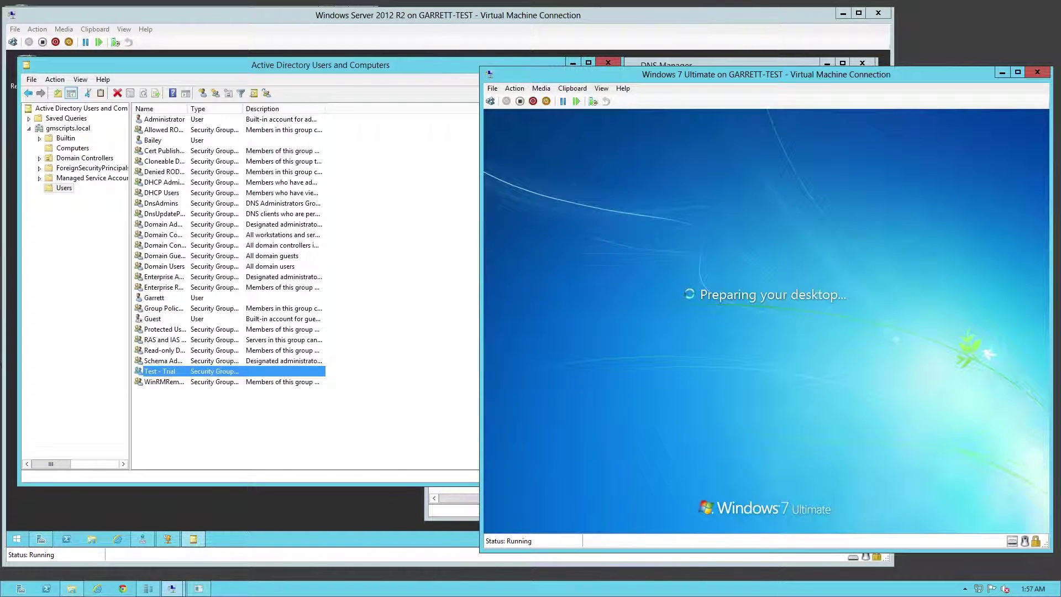
# Check the user's logon name on the Account tab of its properties, then close them unchanged.
pyautogui.click(145, 301)
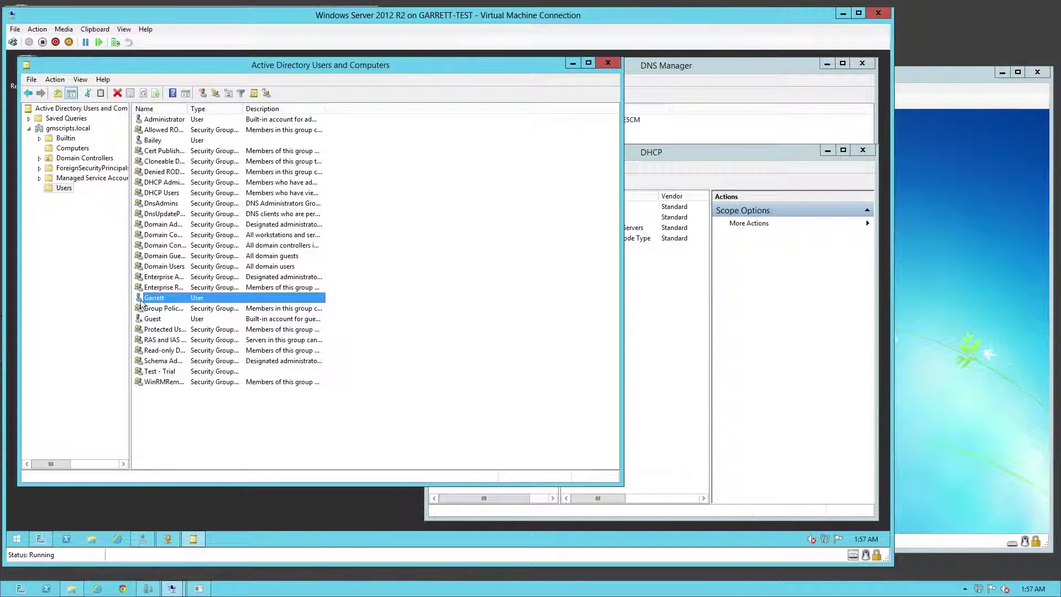
pyautogui.doubleClick(145, 301)
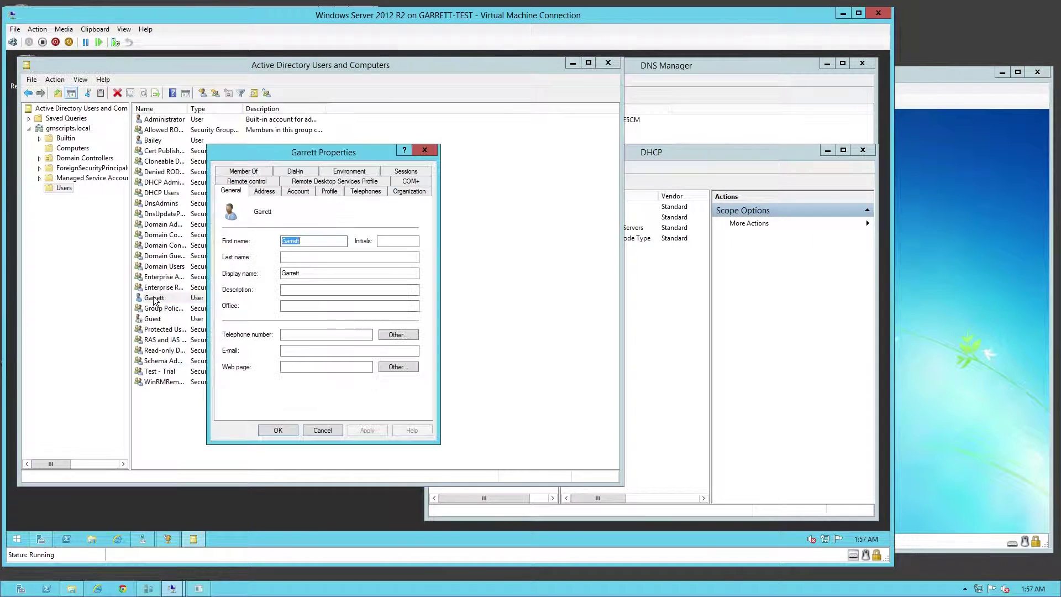
pyautogui.click(298, 190)
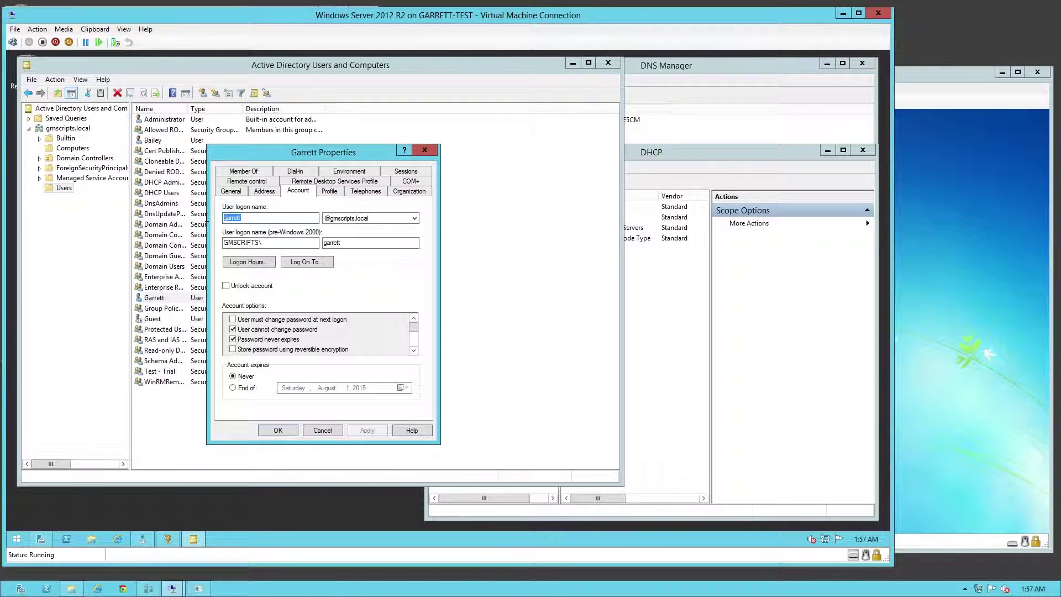
pyautogui.hotkey('alt', 'Tab')
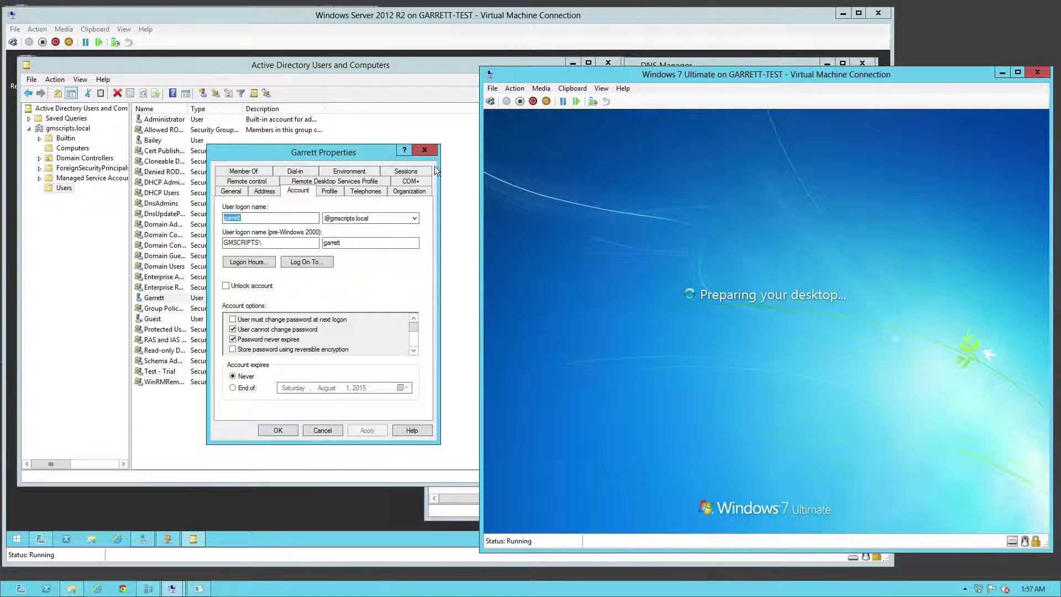
pyautogui.click(430, 151)
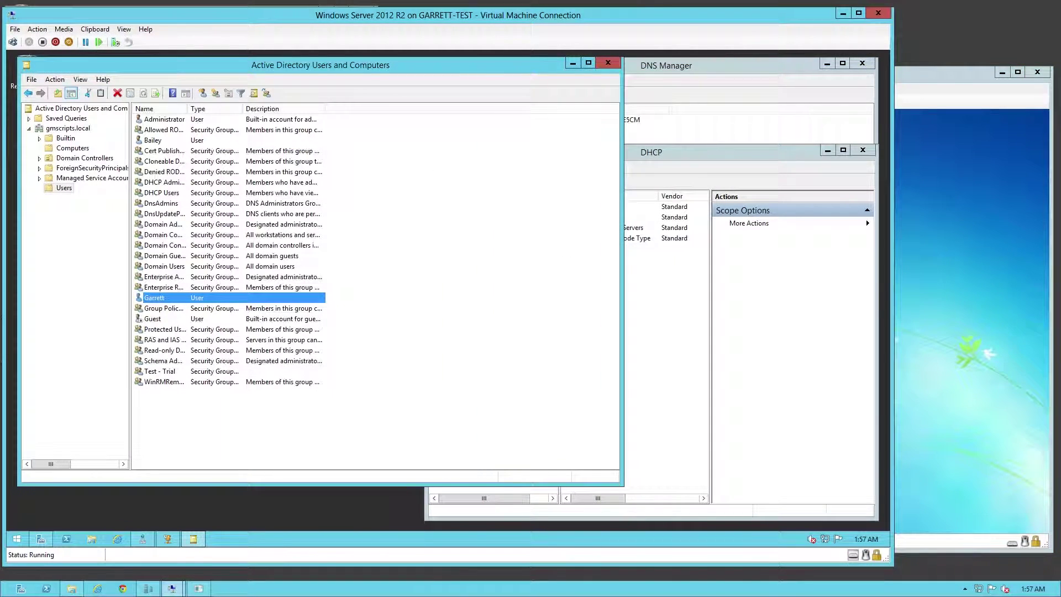
# Switch back to the Windows 7 VM window with Alt+Tab.
pyautogui.hotkey('alt', 'Tab')
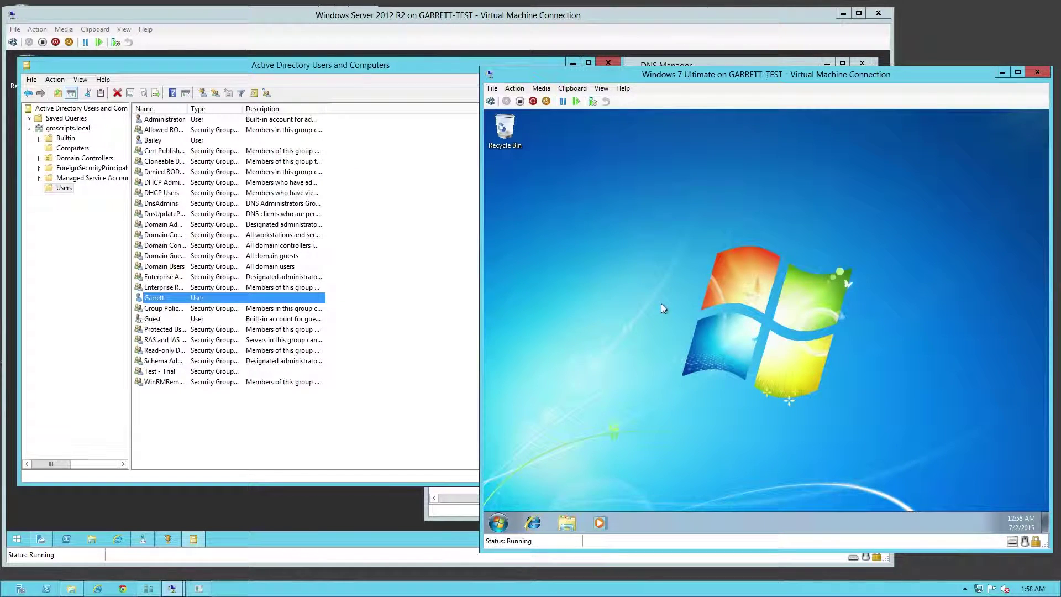
# From Control Panel's User Accounts, open 'Give other users access to this computer' and choose Add.
pyautogui.click(498, 524)
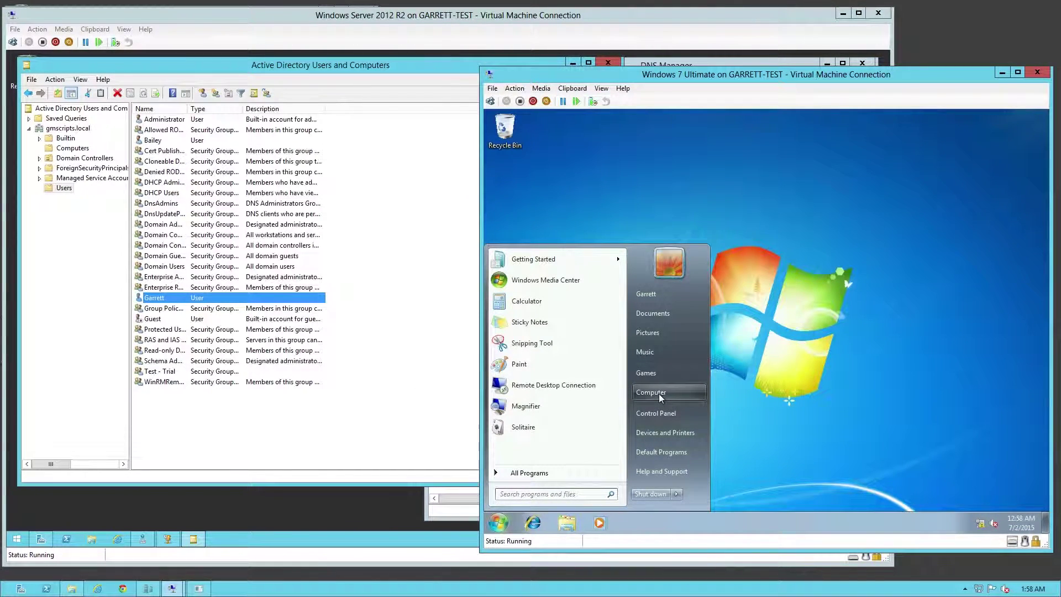
pyautogui.click(653, 412)
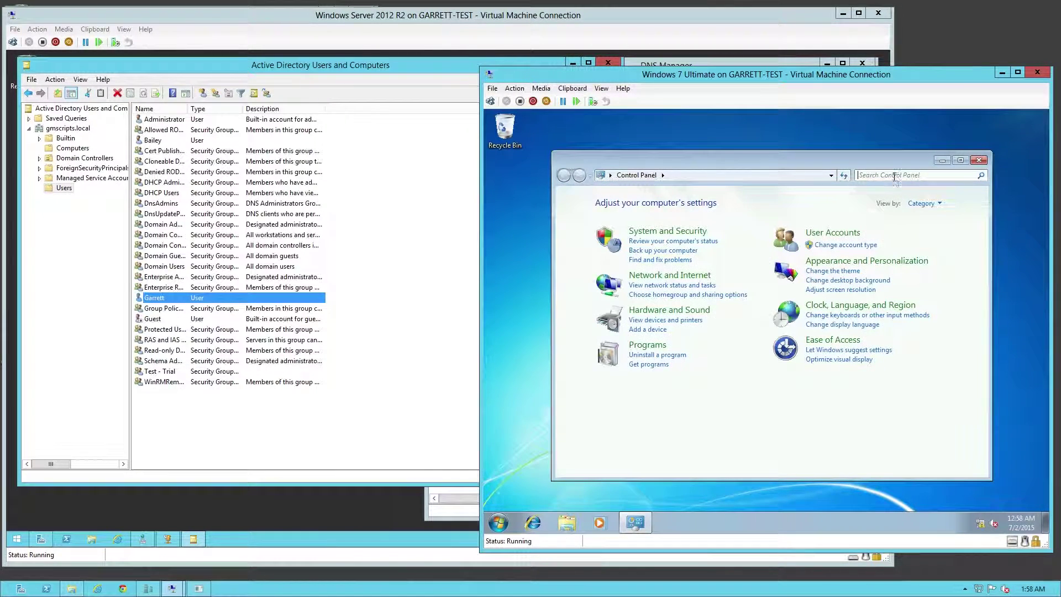
pyautogui.click(845, 235)
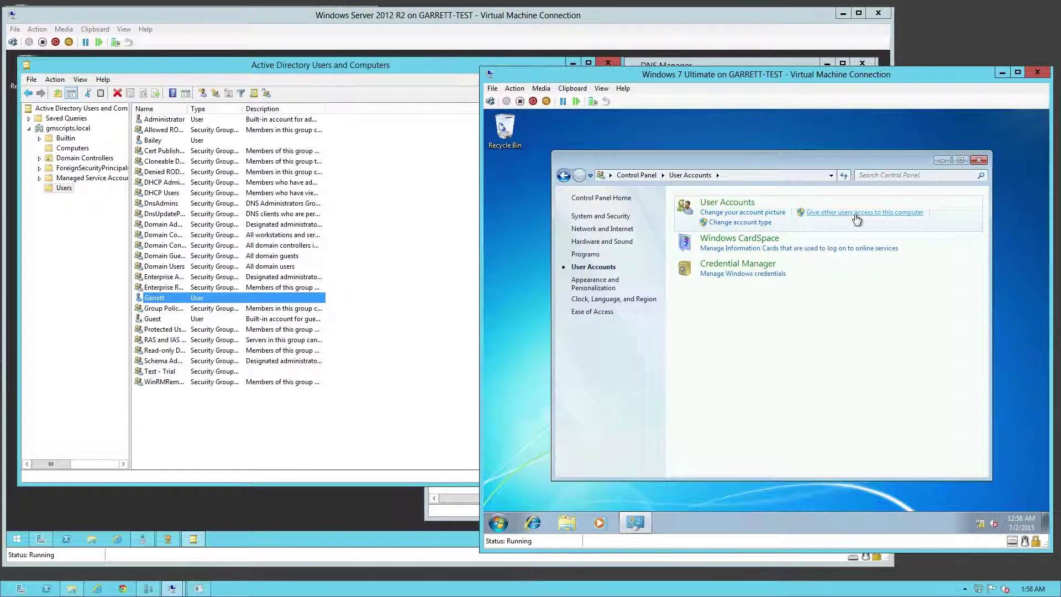
pyautogui.click(855, 215)
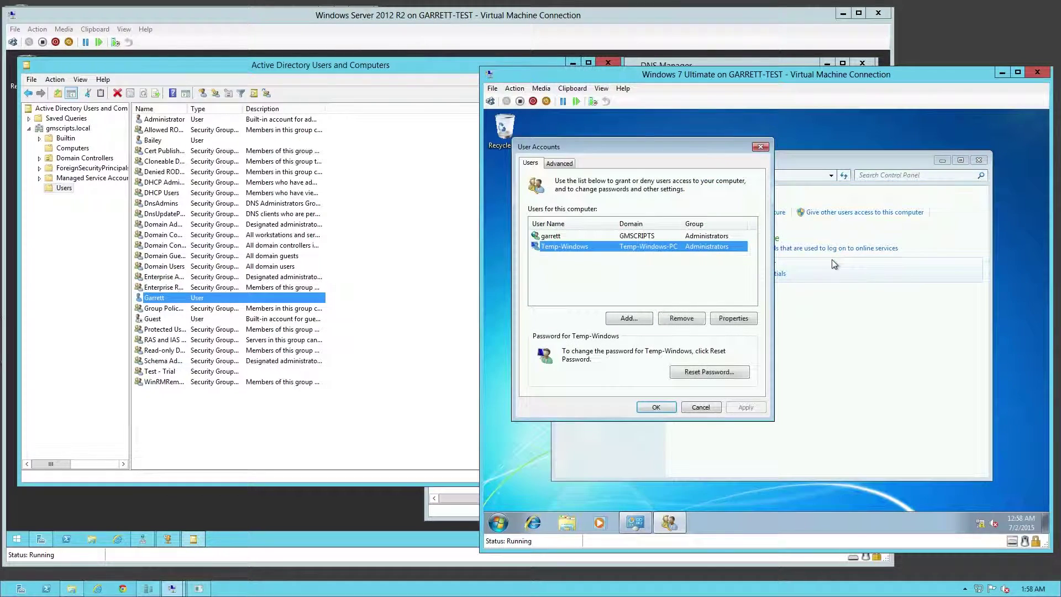
pyautogui.moveTo(625, 148); pyautogui.dragTo(602, 138)
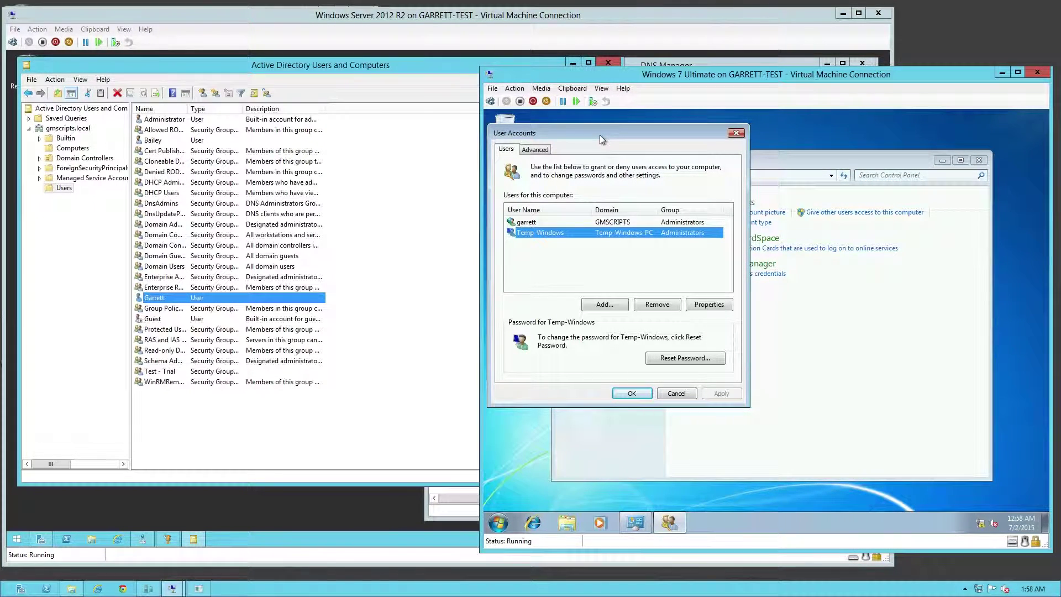
pyautogui.click(606, 305)
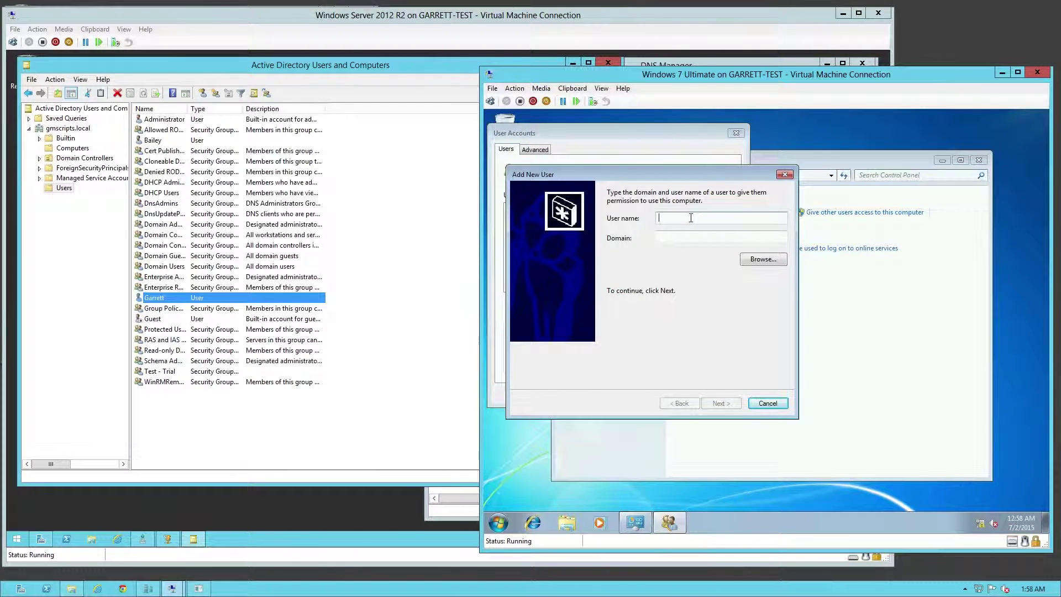
# Enter the domain user's name and GMSCRIPT domain, then browse and check the name.
pyautogui.write('bailey')
pyautogui.press('Tab')
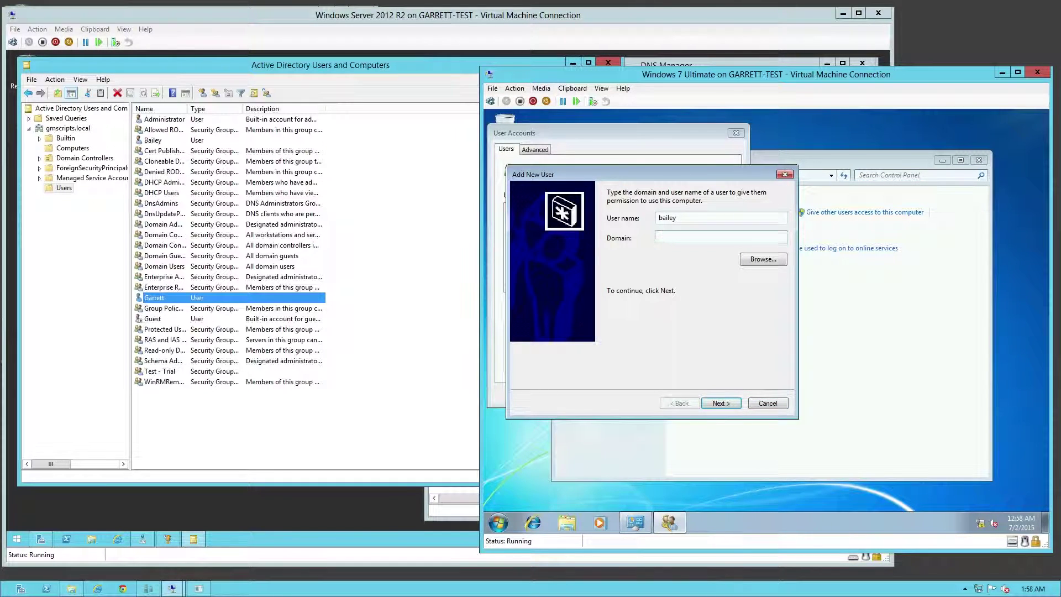
pyautogui.write('GMSCRIPTS')
pyautogui.click(765, 258)
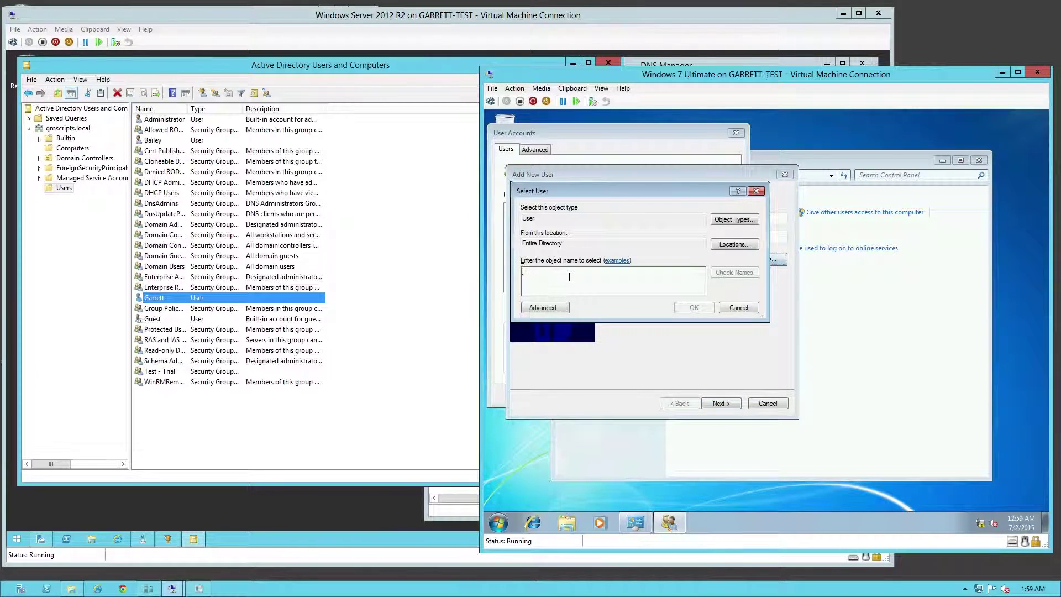
pyautogui.write('bailey')
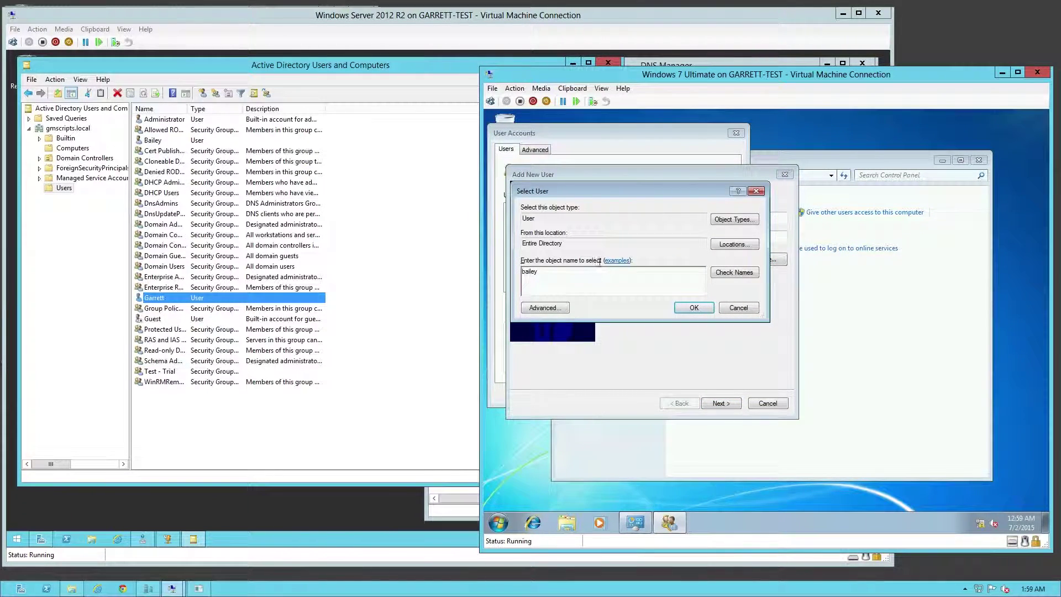
pyautogui.click(724, 273)
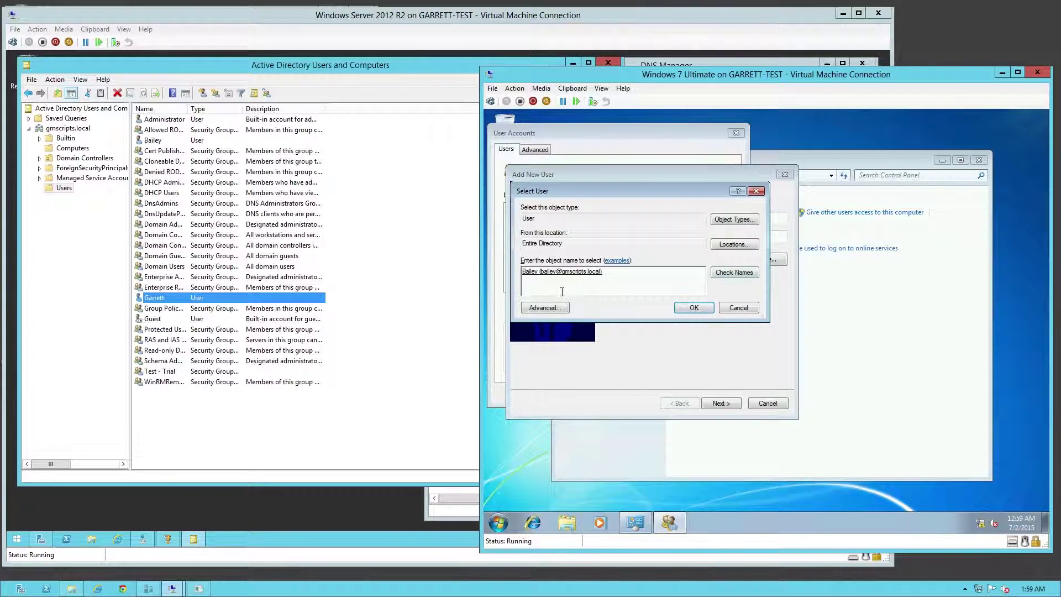
# Pick the user from an Advanced Find Now search and grant Standard user access.
pyautogui.click(555, 309)
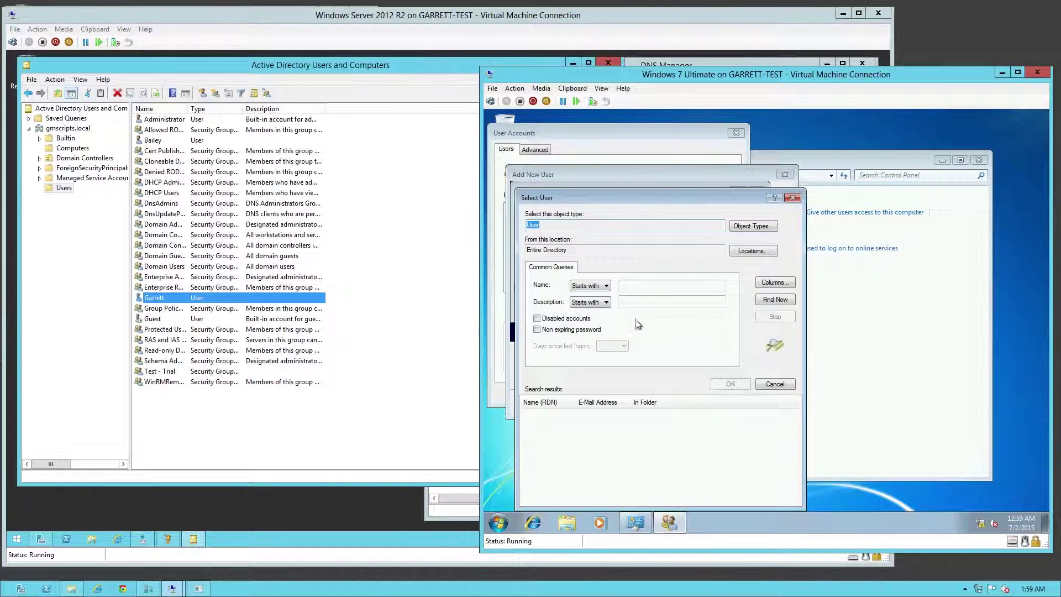
pyautogui.click(782, 299)
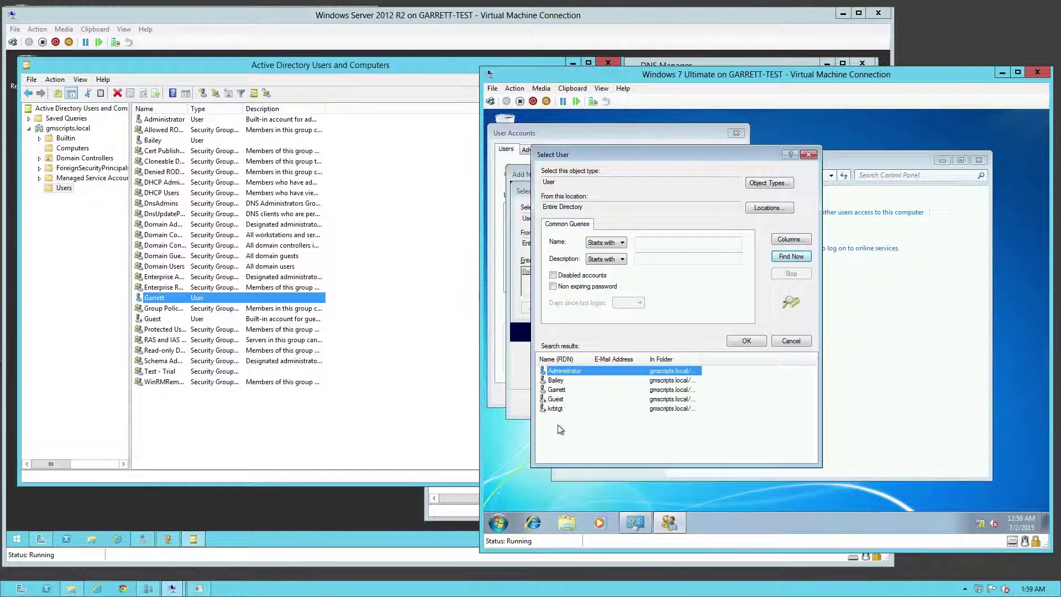
pyautogui.click(555, 382)
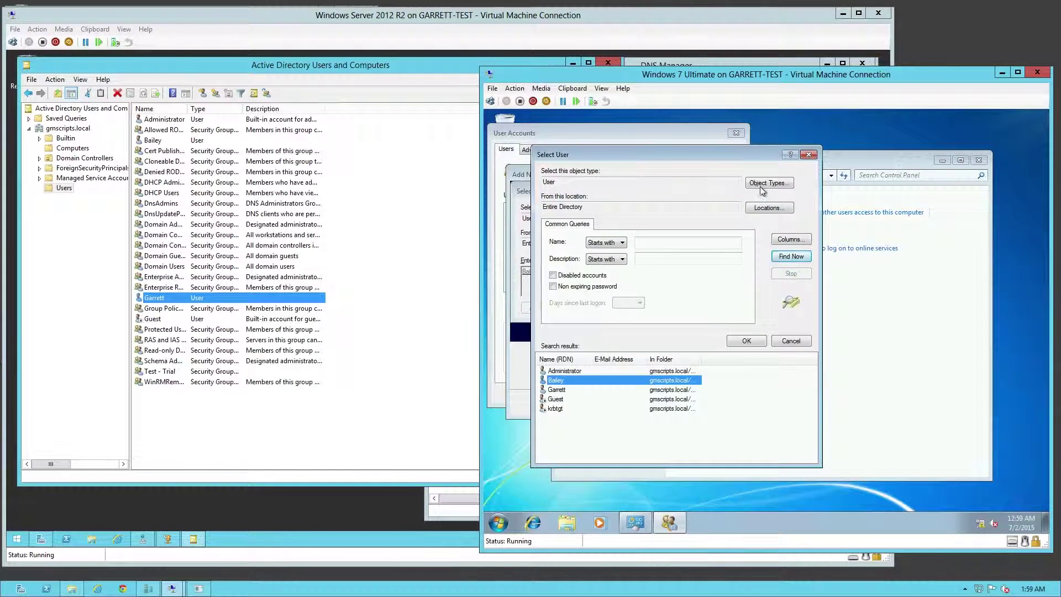
pyautogui.click(747, 340)
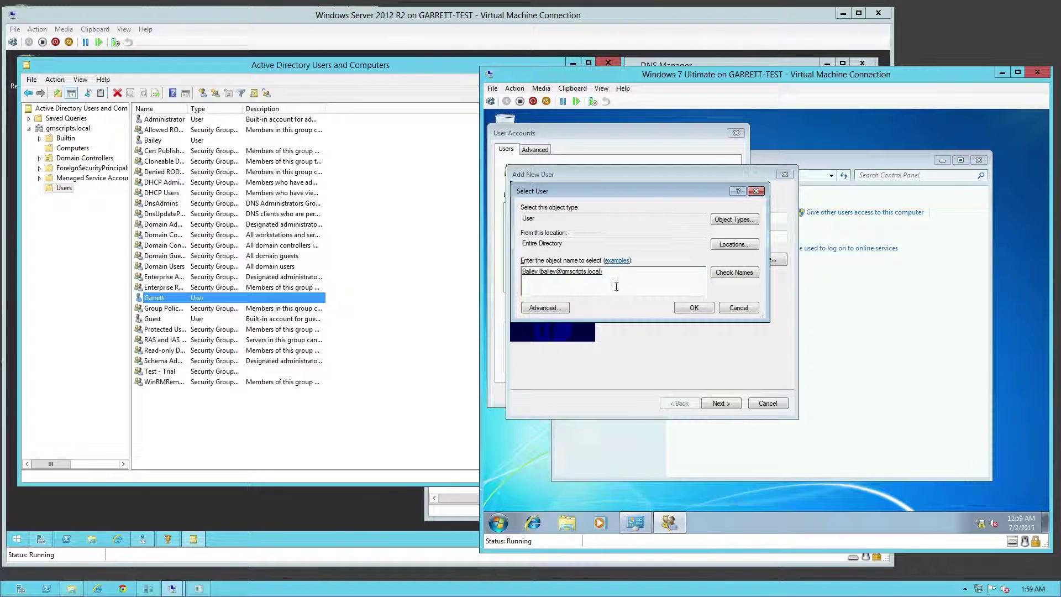
pyautogui.click(694, 308)
pyautogui.click(721, 403)
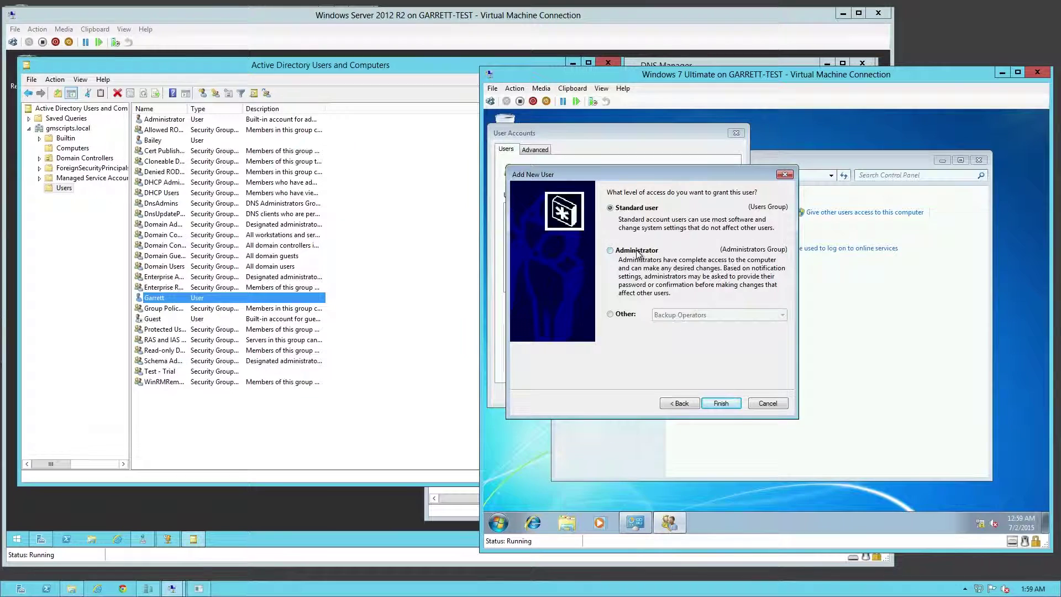
pyautogui.click(719, 403)
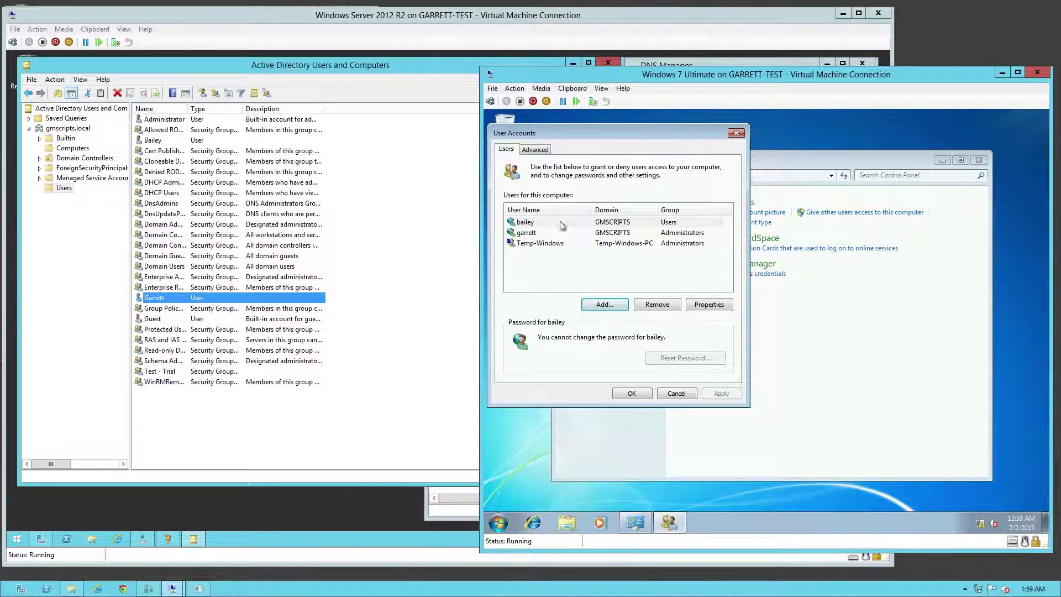
# Open the new GMSCRIPTS domain user's properties and keep its group set to Users.
pyautogui.click(677, 224)
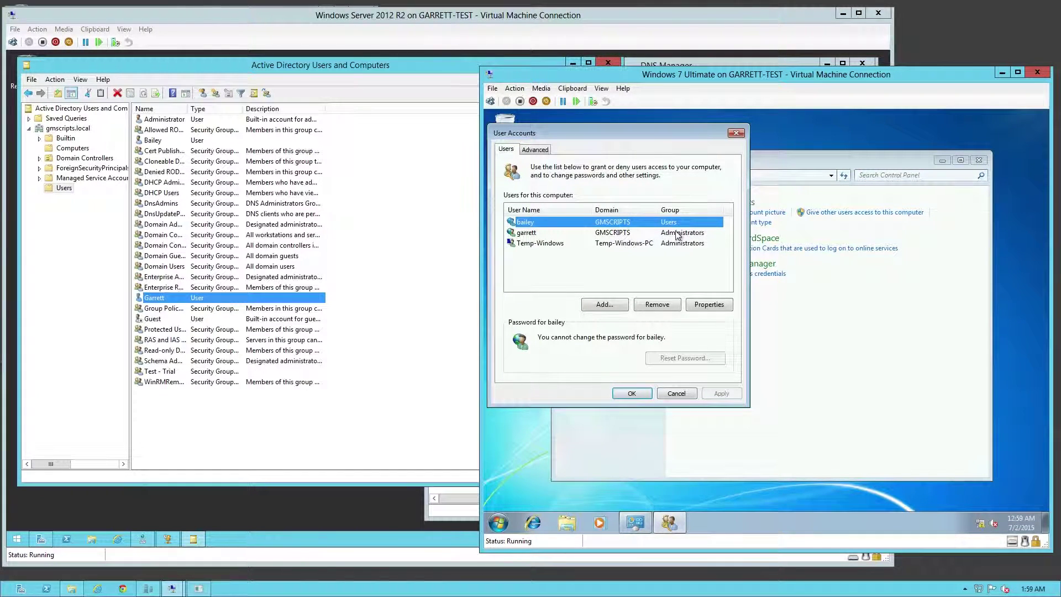
pyautogui.click(711, 305)
pyautogui.click(526, 325)
pyautogui.click(619, 324)
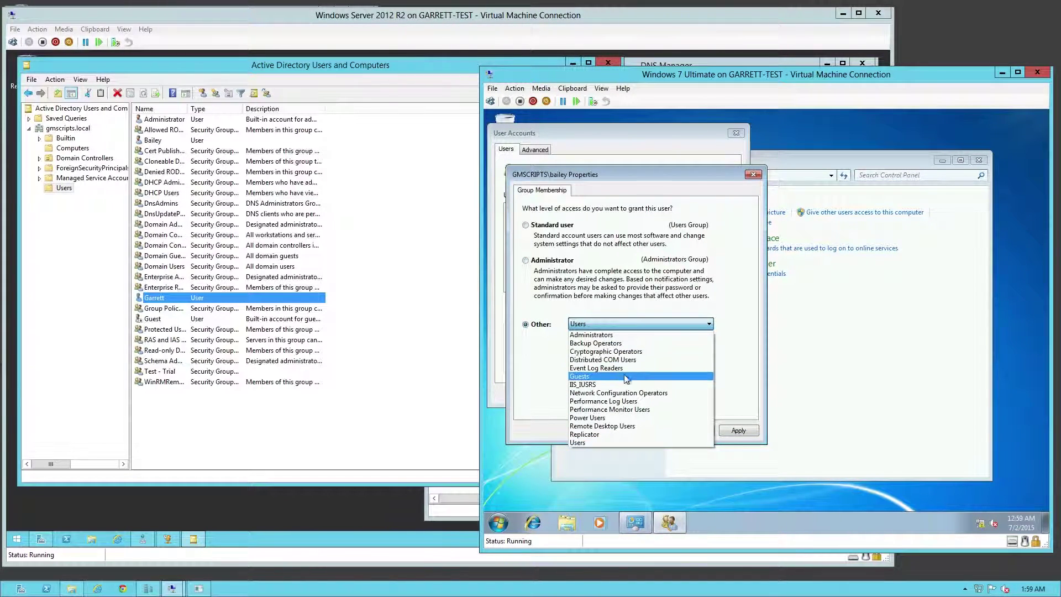
pyautogui.click(737, 377)
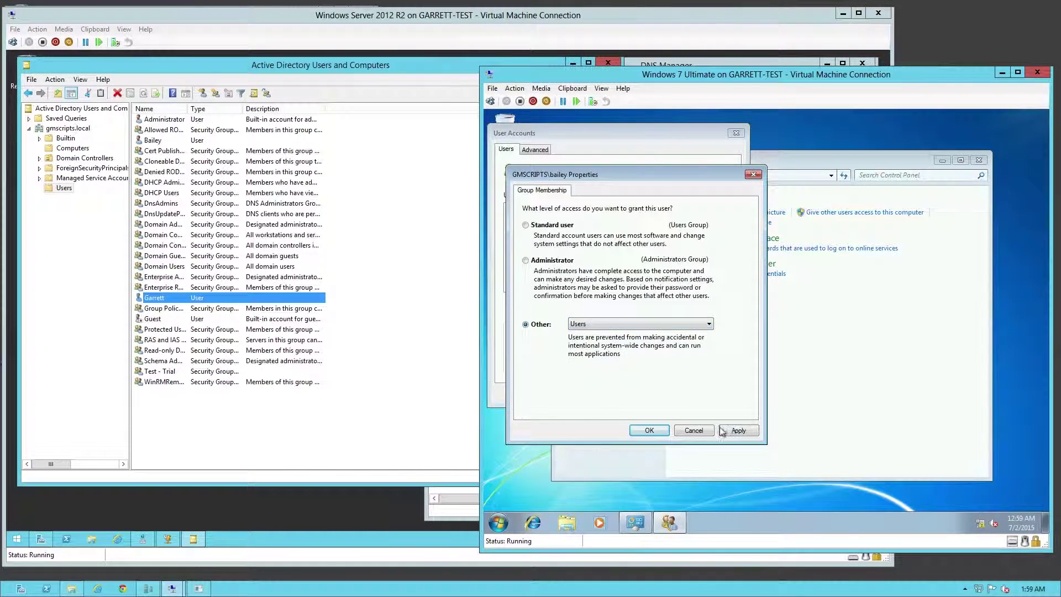
pyautogui.click(706, 431)
# Review the Advanced settings and lusrmgr, then close User Accounts with OK.
pyautogui.click(534, 150)
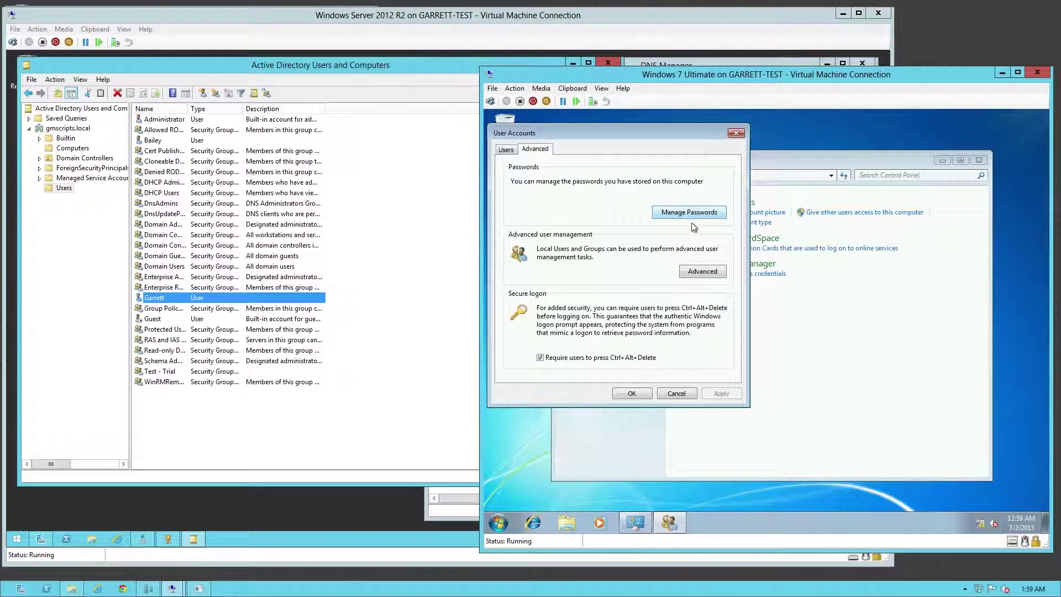
pyautogui.click(703, 271)
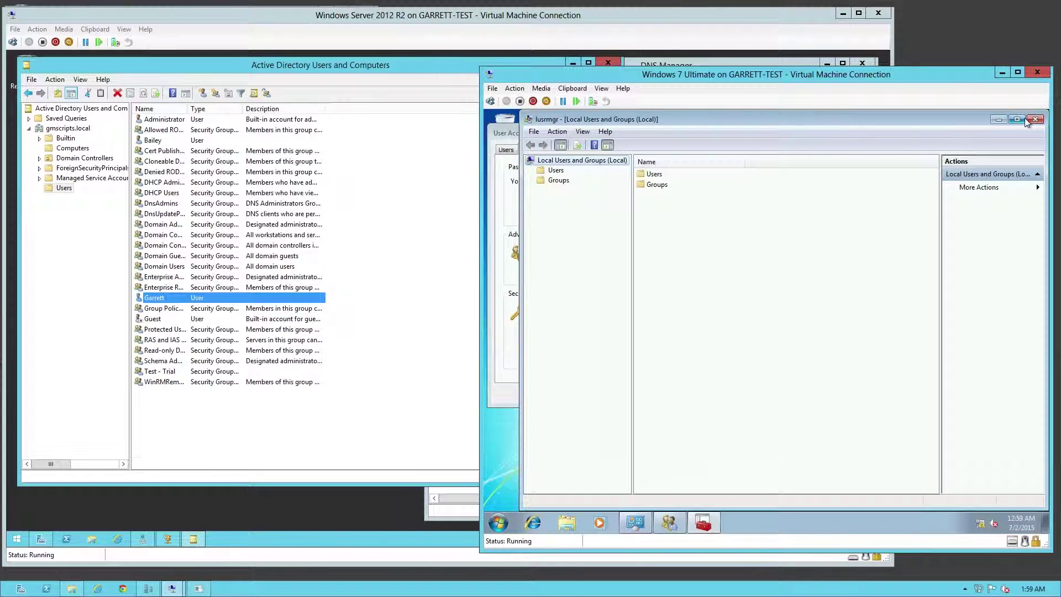
pyautogui.click(1035, 119)
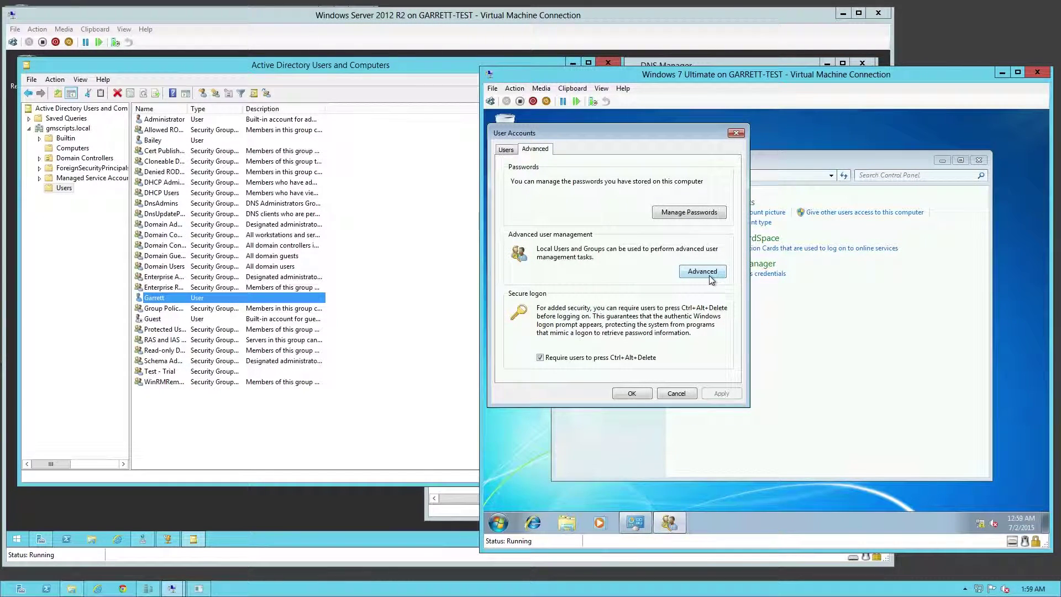
pyautogui.click(506, 150)
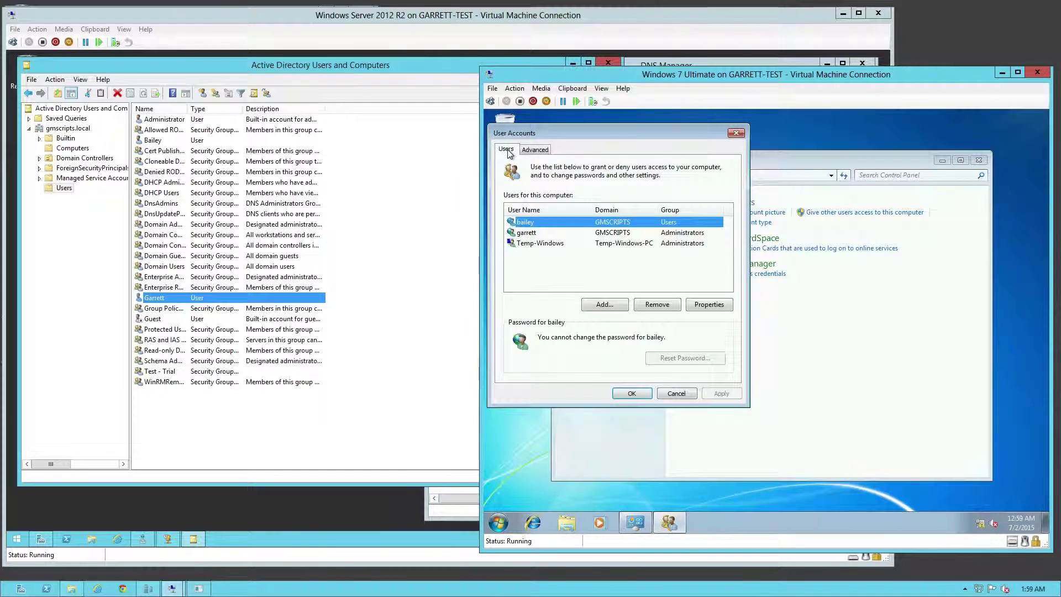
pyautogui.click(632, 394)
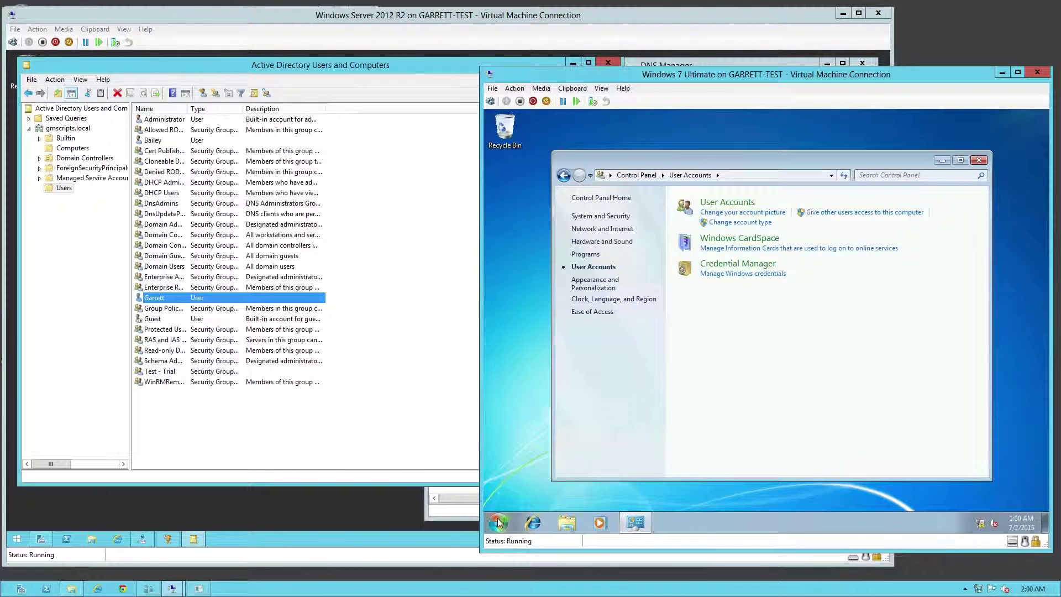
# Log off the current account, send Ctrl+Alt+Delete, and choose Switch User, then Other User.
pyautogui.click(498, 522)
pyautogui.click(680, 493)
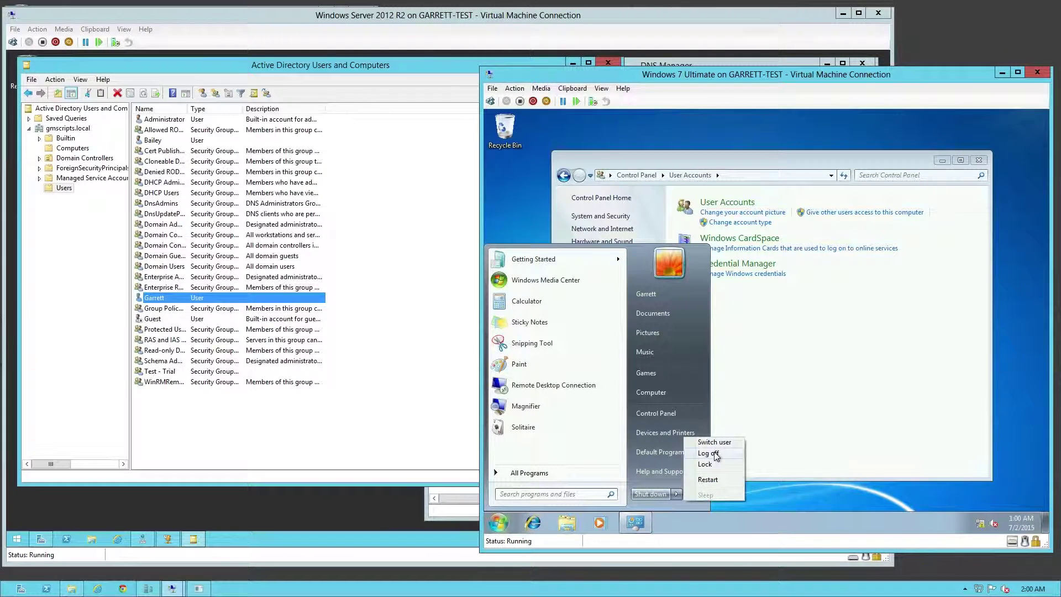
pyautogui.click(715, 454)
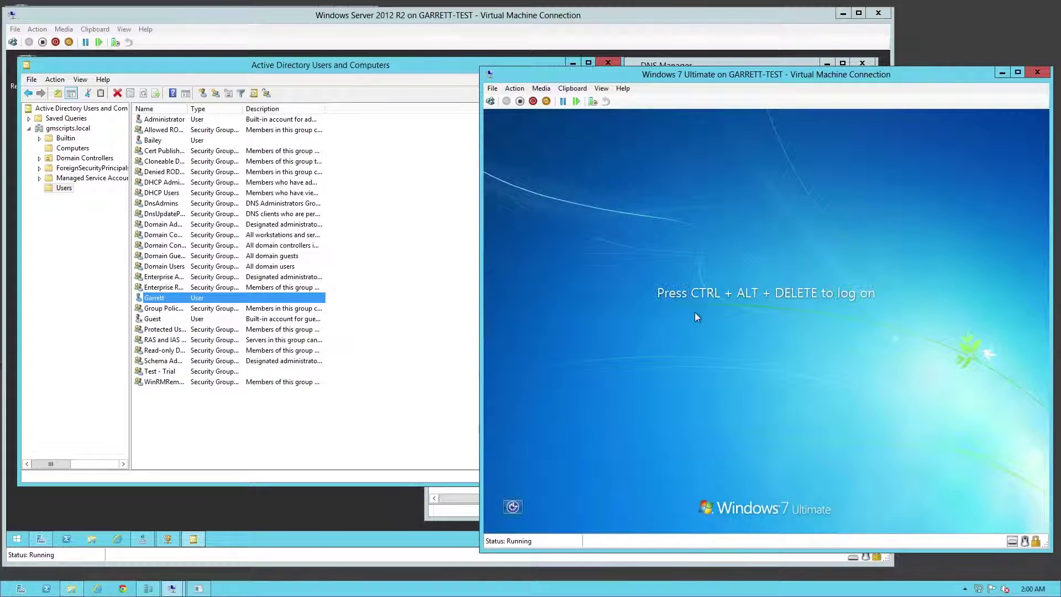
pyautogui.click(514, 89)
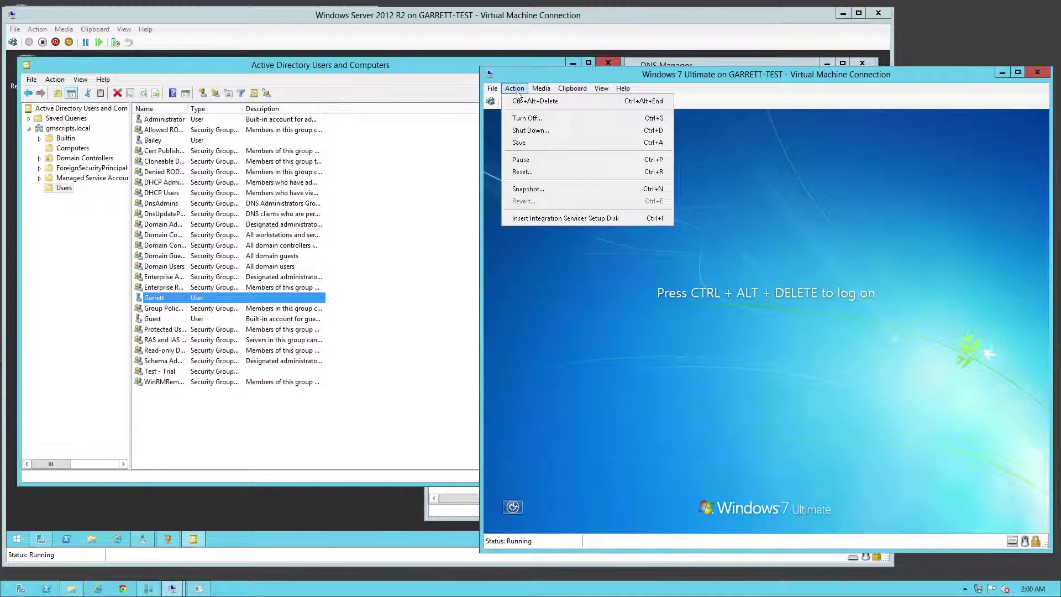
pyautogui.click(529, 102)
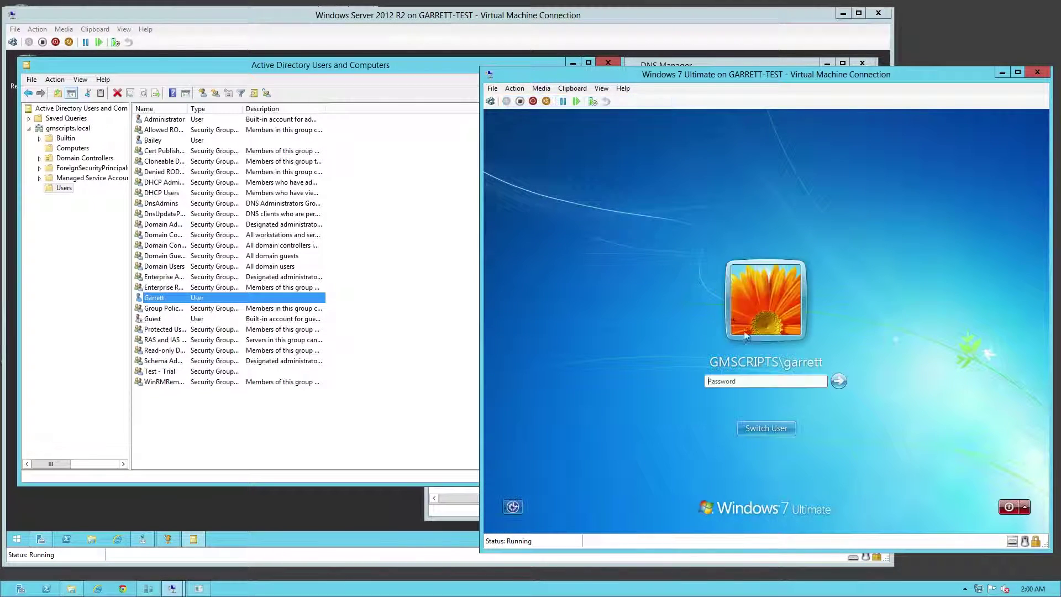
pyautogui.click(770, 427)
pyautogui.click(811, 362)
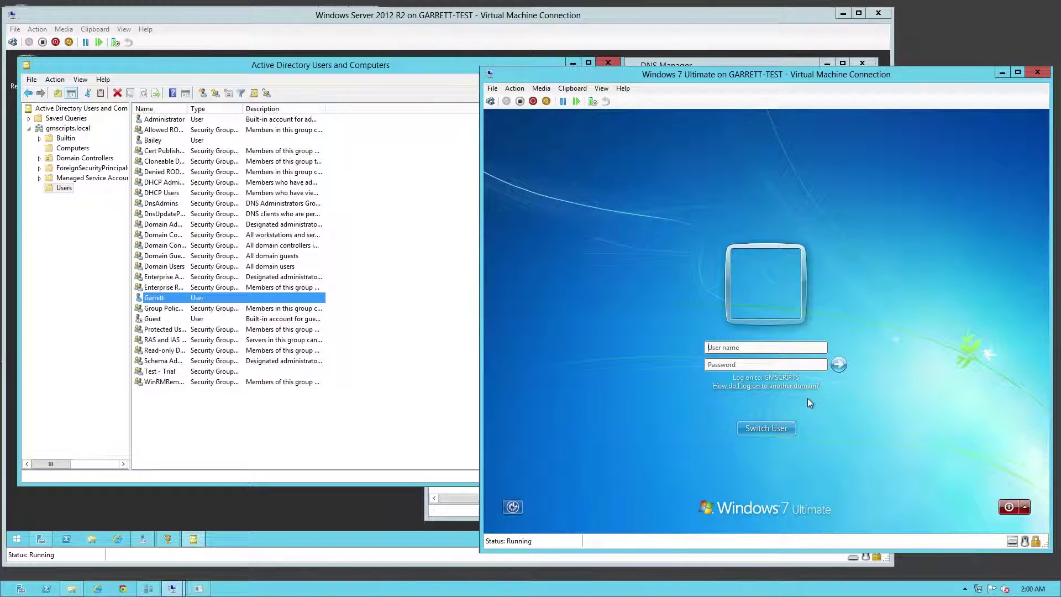
pyautogui.click(758, 430)
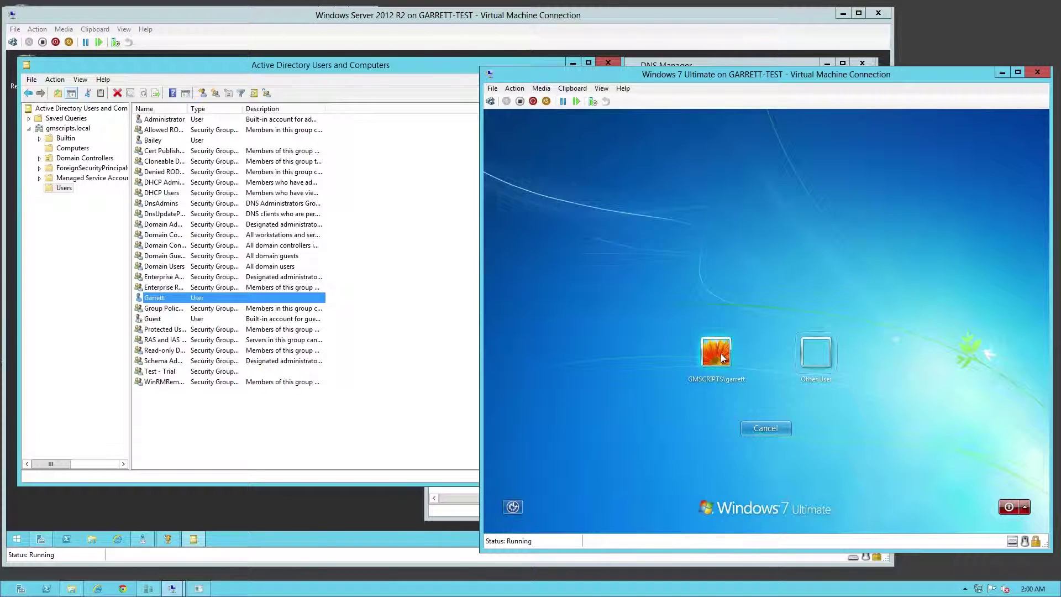
pyautogui.click(825, 356)
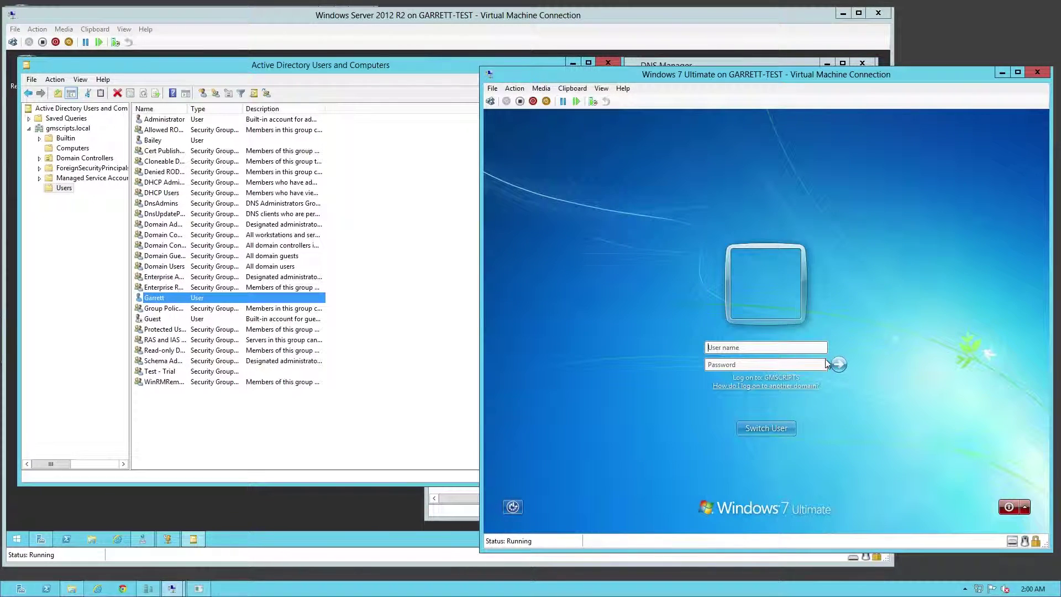
# Enter the domain user's name and password on the logon screen.
pyautogui.write('bailey')
pyautogui.press('Tab')
pyautogui.write('•••••')
pyautogui.press('Return')
pyautogui.press('Return')
# Submit the logon and wait for the domain user's Windows 7 desktop to load.
pyautogui.click(770, 366)
pyautogui.press('Return')
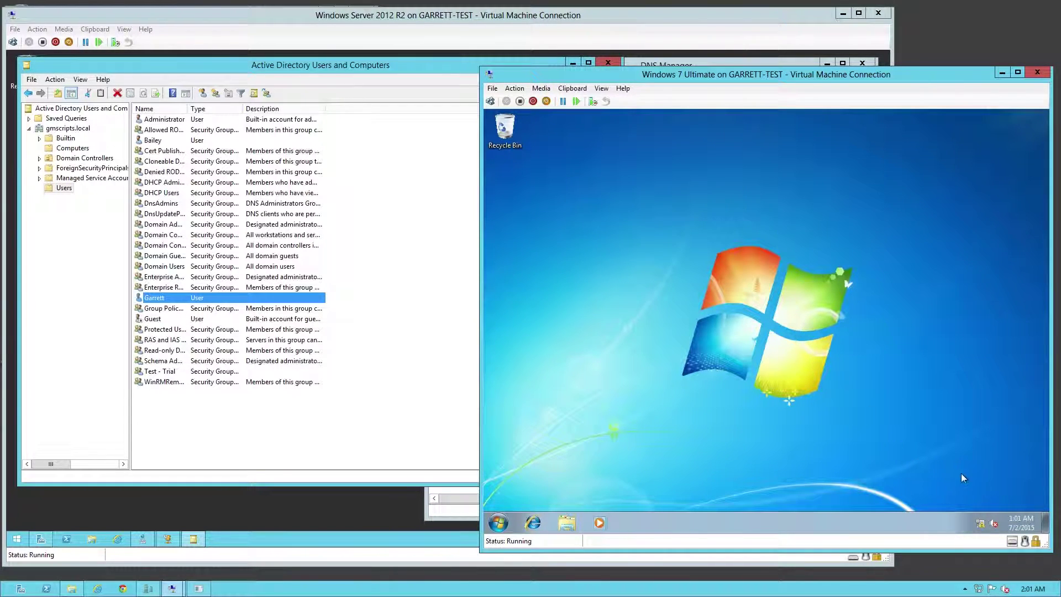
pyautogui.moveTo(986, 529)
pyautogui.moveTo(530, 2)
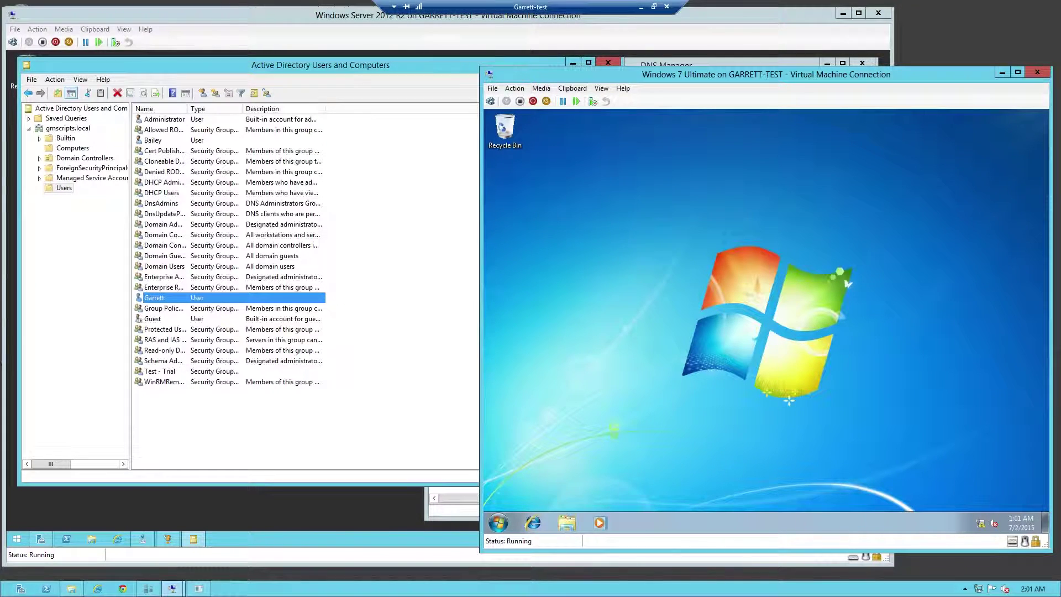